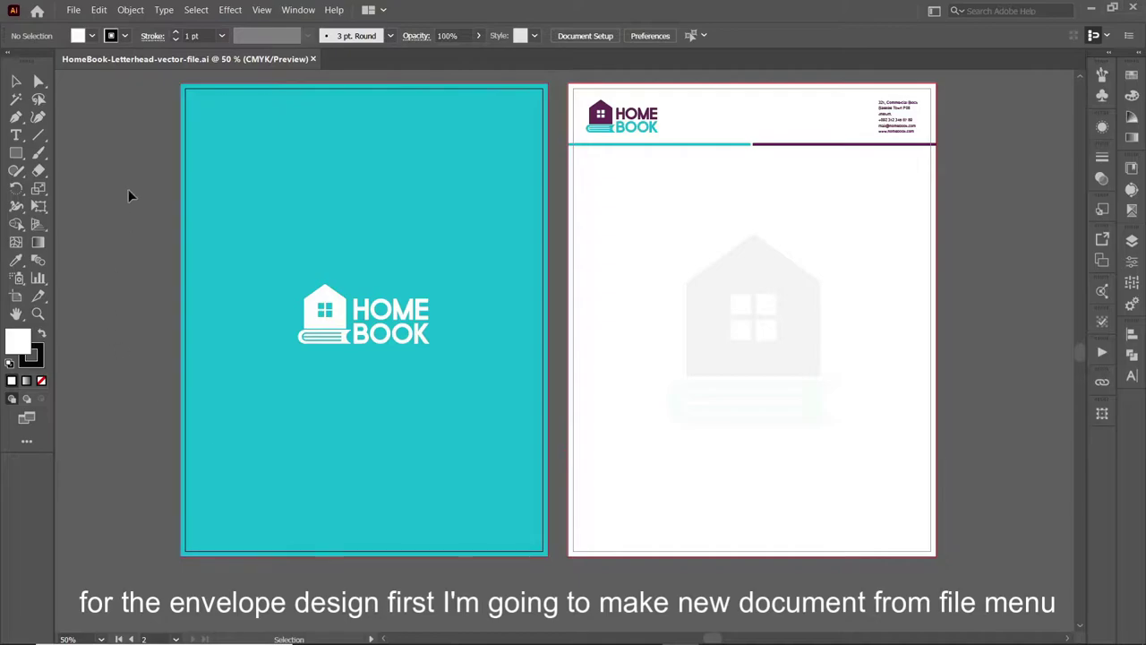
# Step: Start a new document from the A4 print preset with units set to inches
pyautogui.click(73, 9)
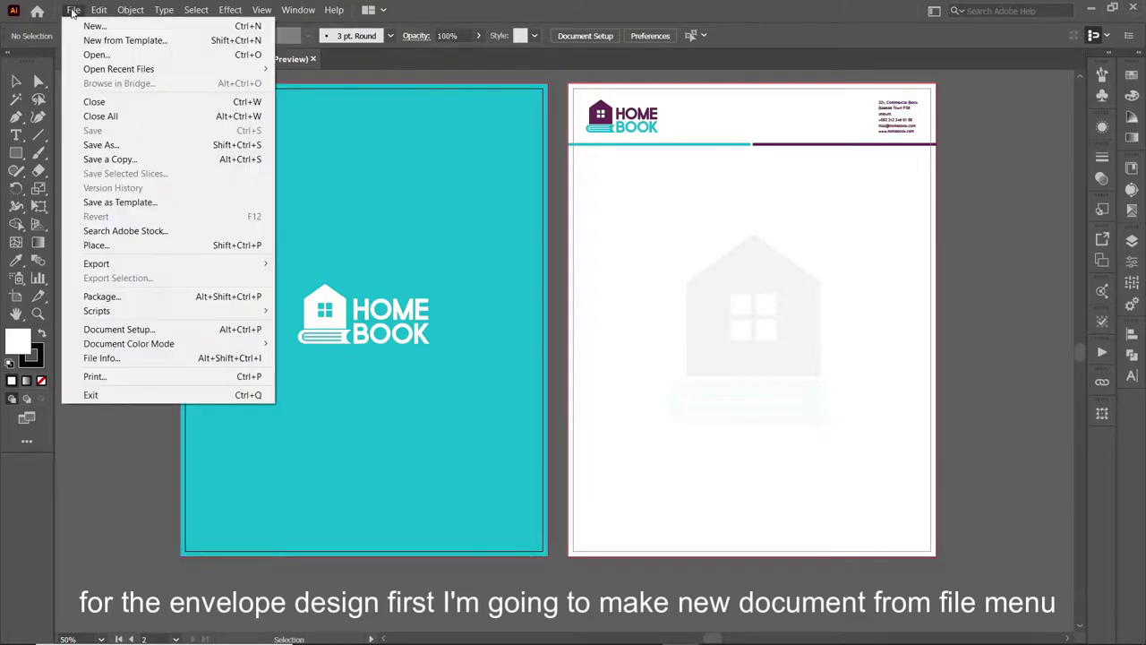
pyautogui.click(115, 31)
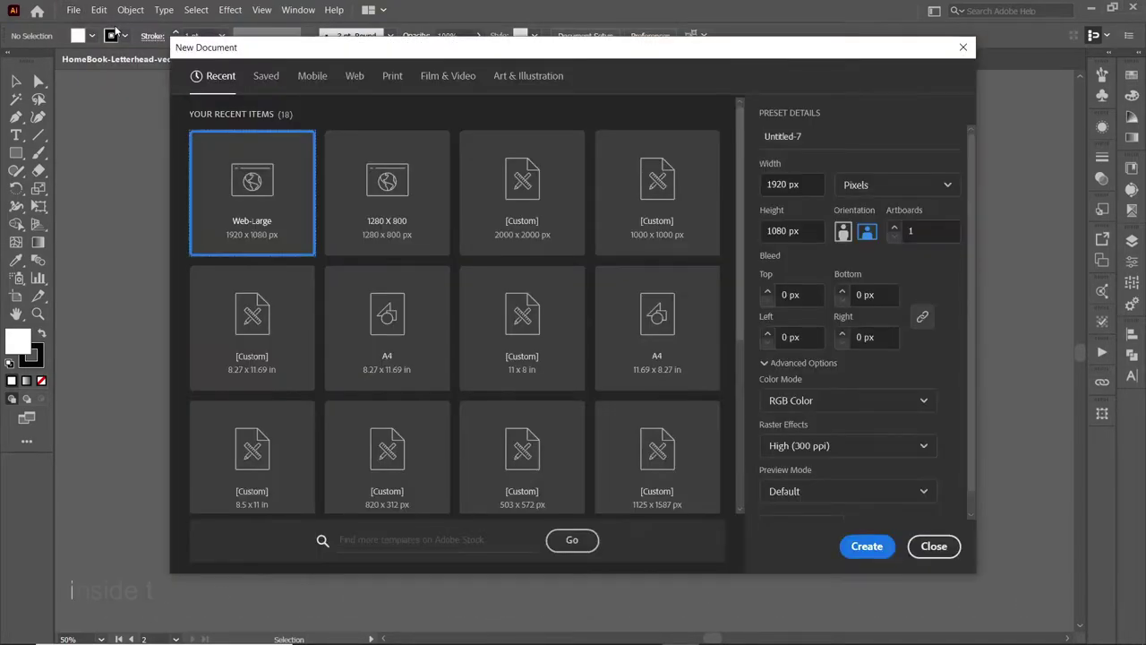
pyautogui.click(394, 76)
pyautogui.click(387, 179)
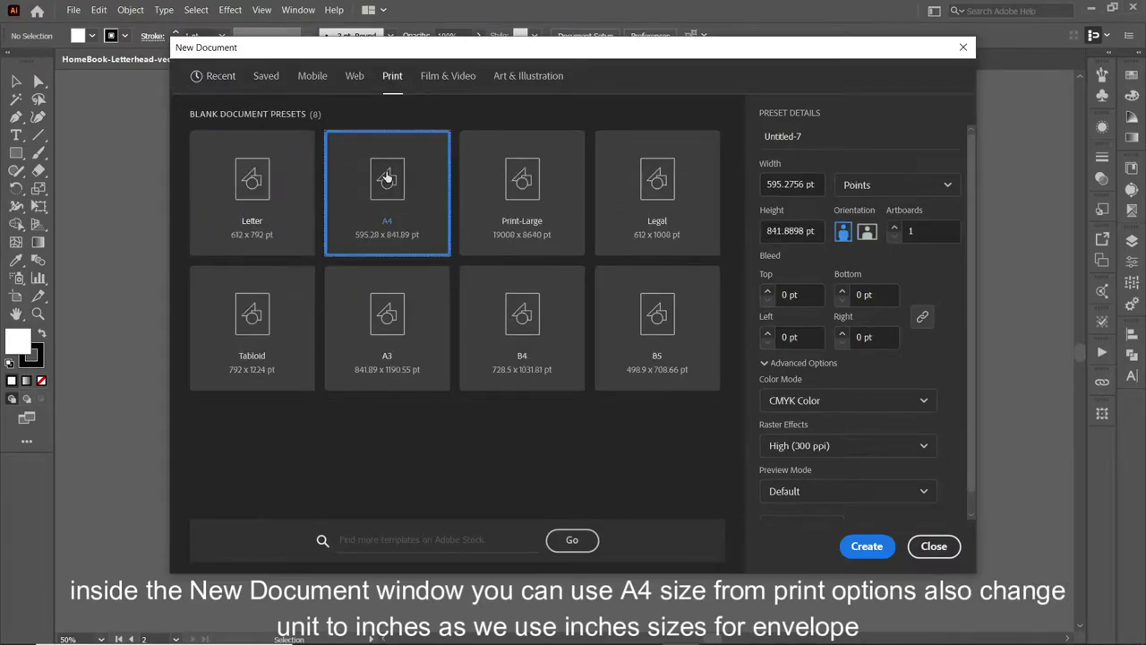
pyautogui.click(895, 184)
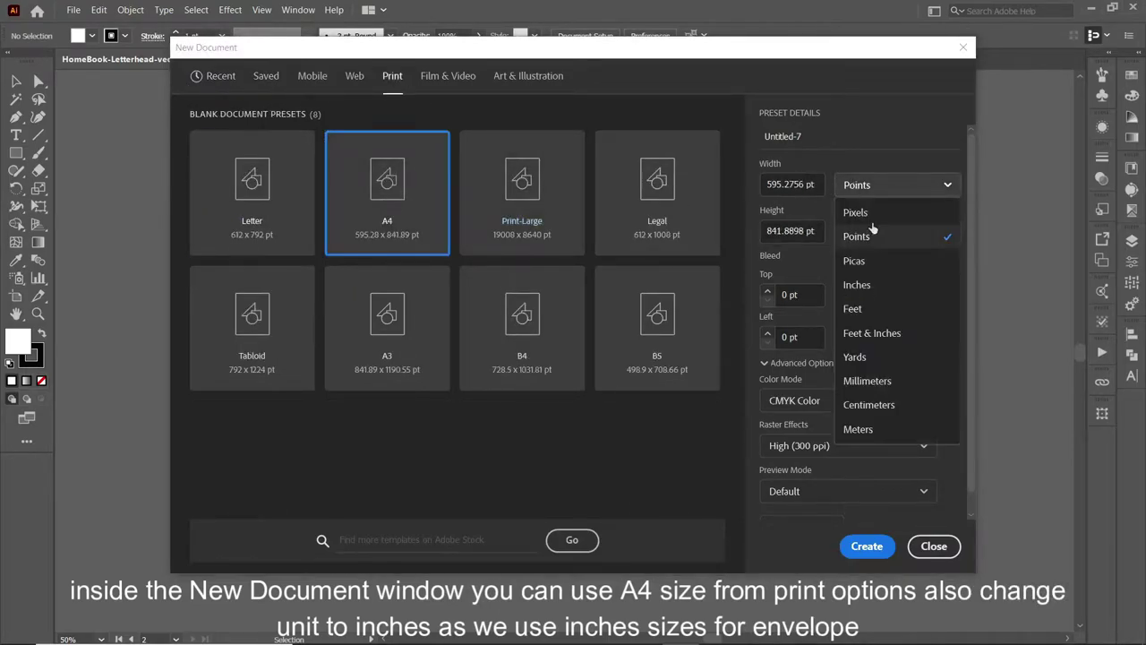
pyautogui.click(869, 292)
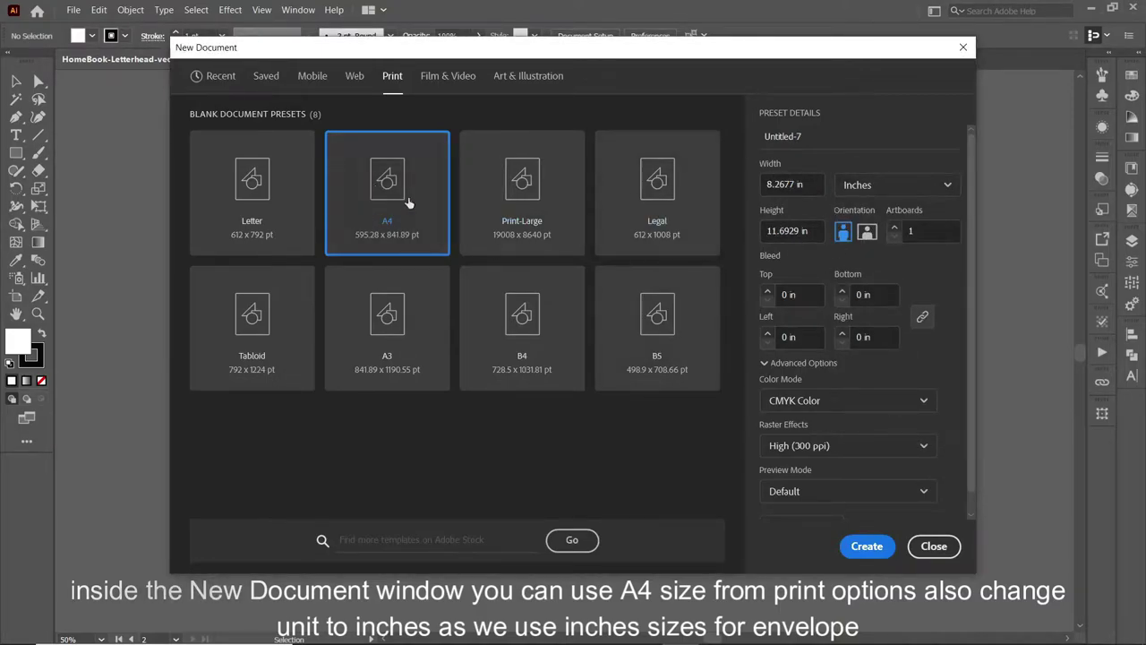
pyautogui.click(221, 77)
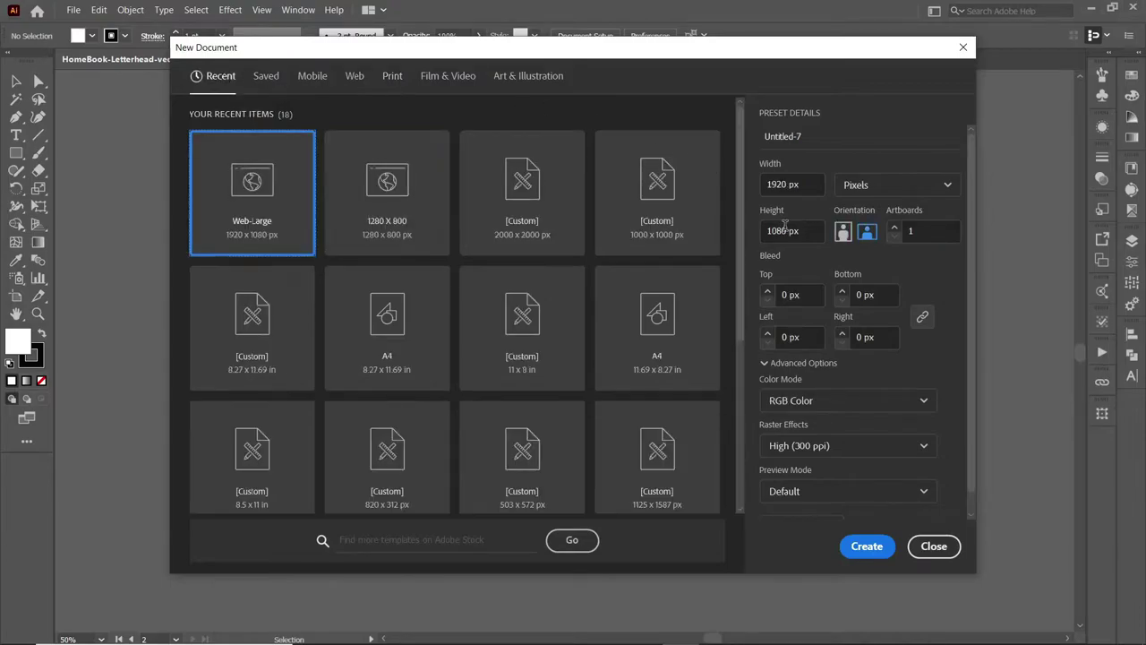
pyautogui.click(896, 184)
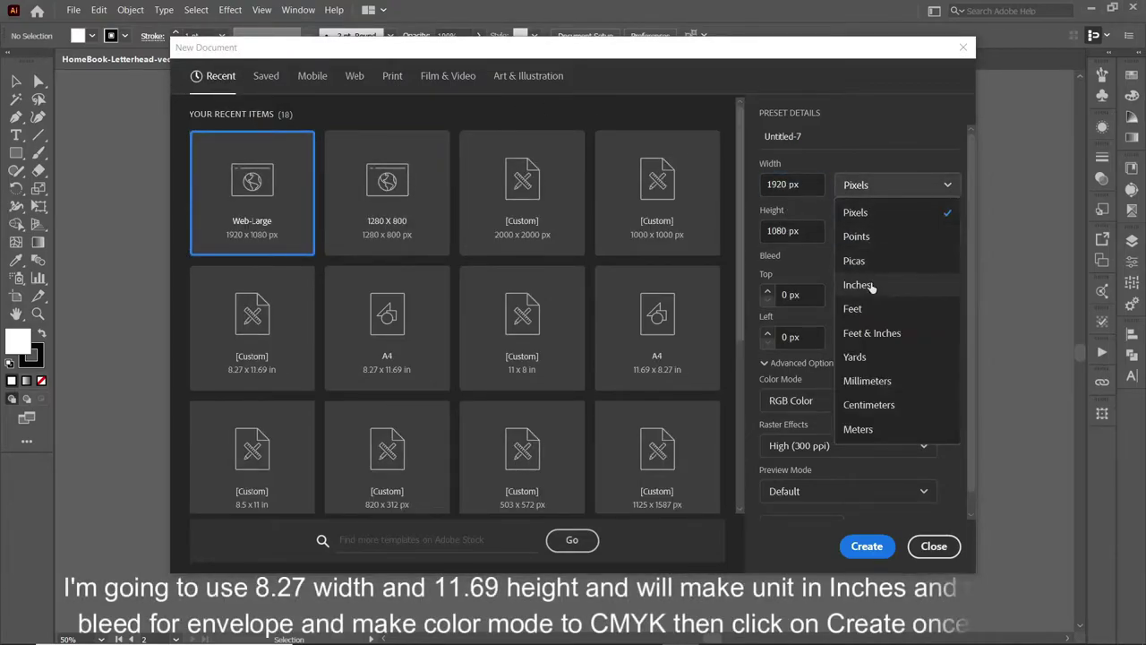
pyautogui.click(873, 283)
# Step: Set width 8.27 in and height 11.69 in, choose CMYK Color, and create the document
pyautogui.click(807, 183)
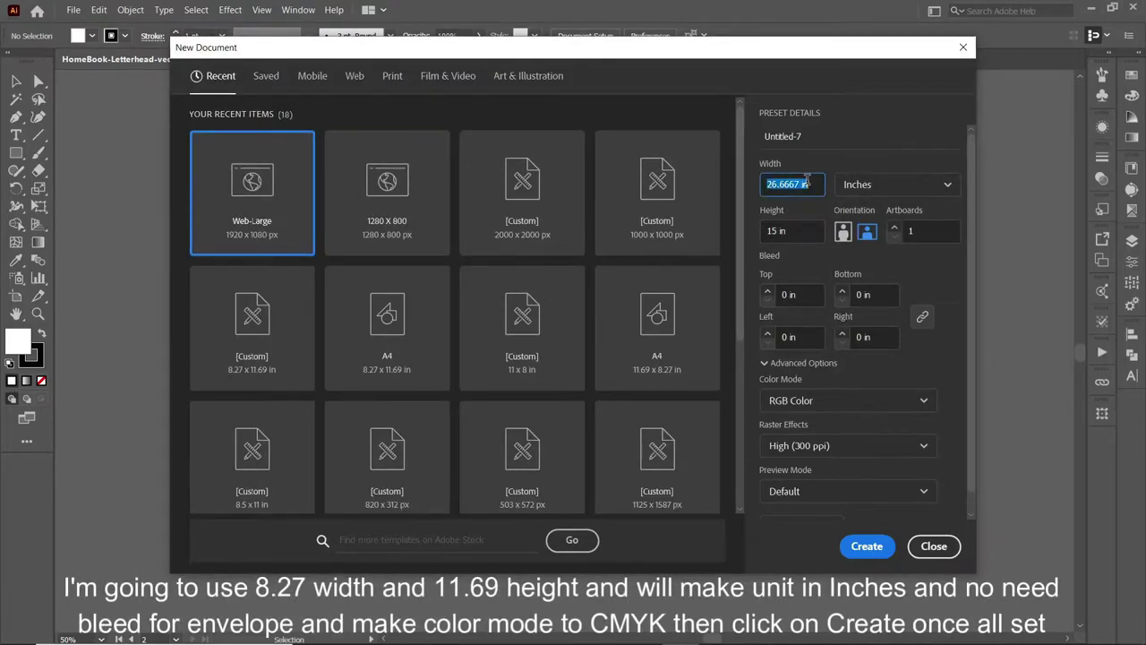
pyautogui.write('2.')
pyautogui.press('Tab')
pyautogui.write('1')
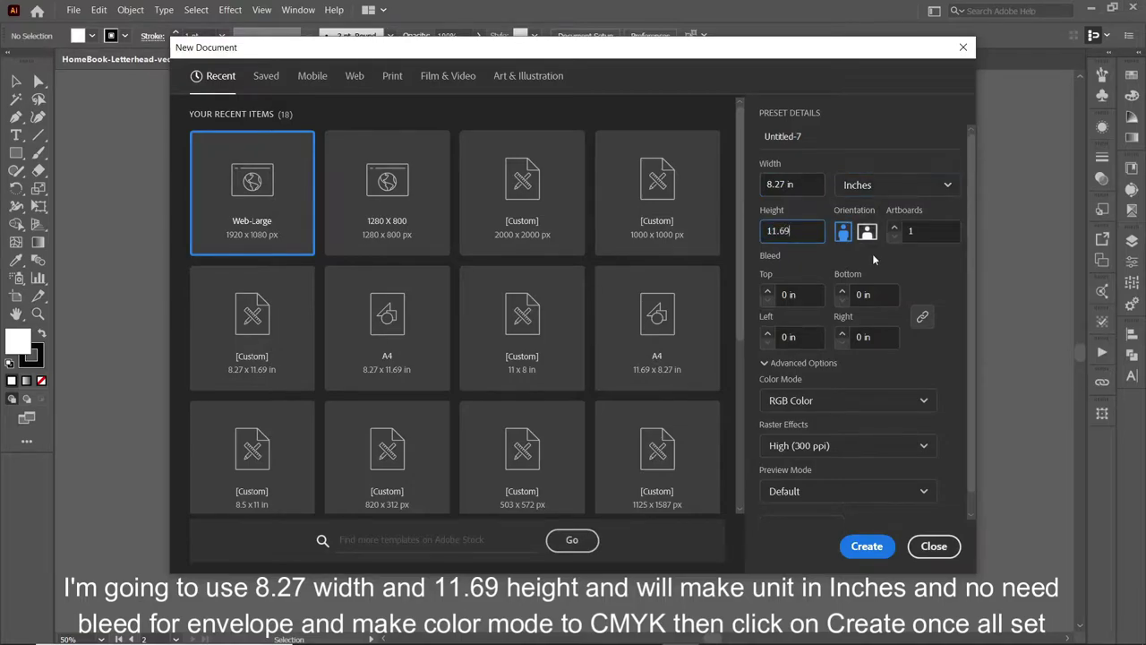
pyautogui.click(912, 272)
pyautogui.click(850, 400)
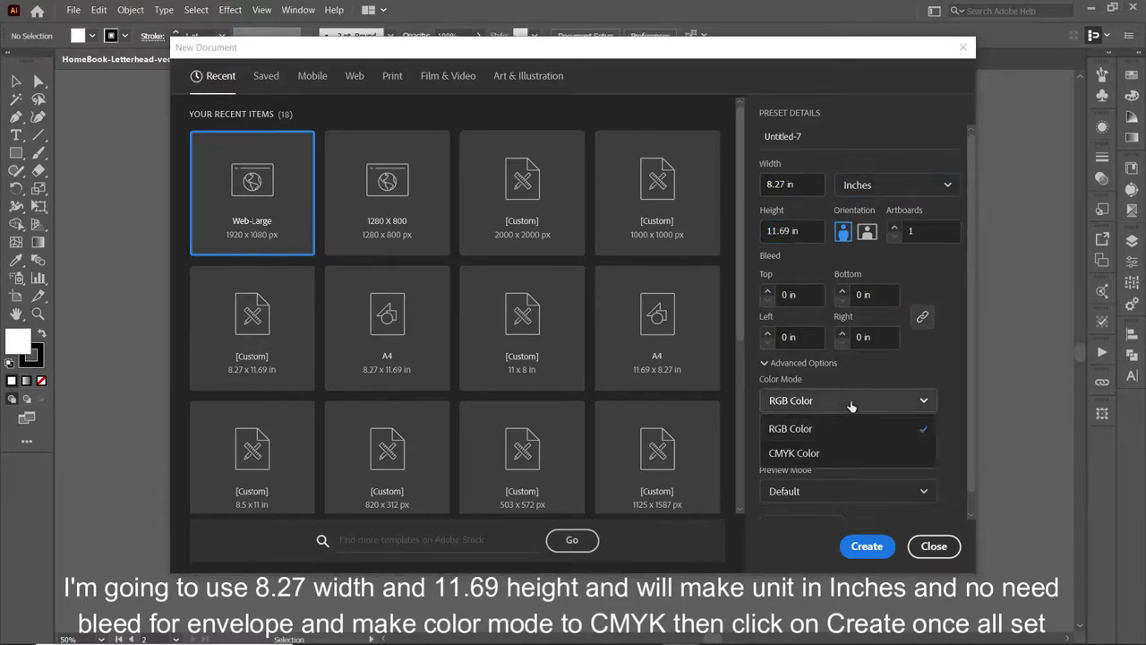
pyautogui.click(809, 452)
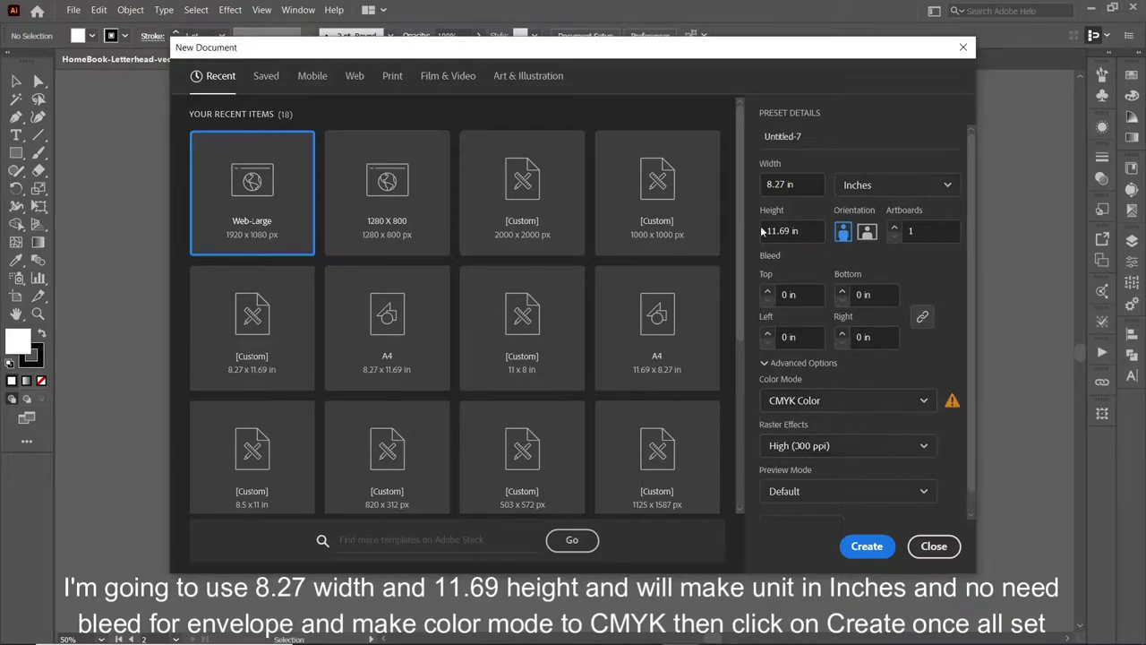
pyautogui.click(861, 546)
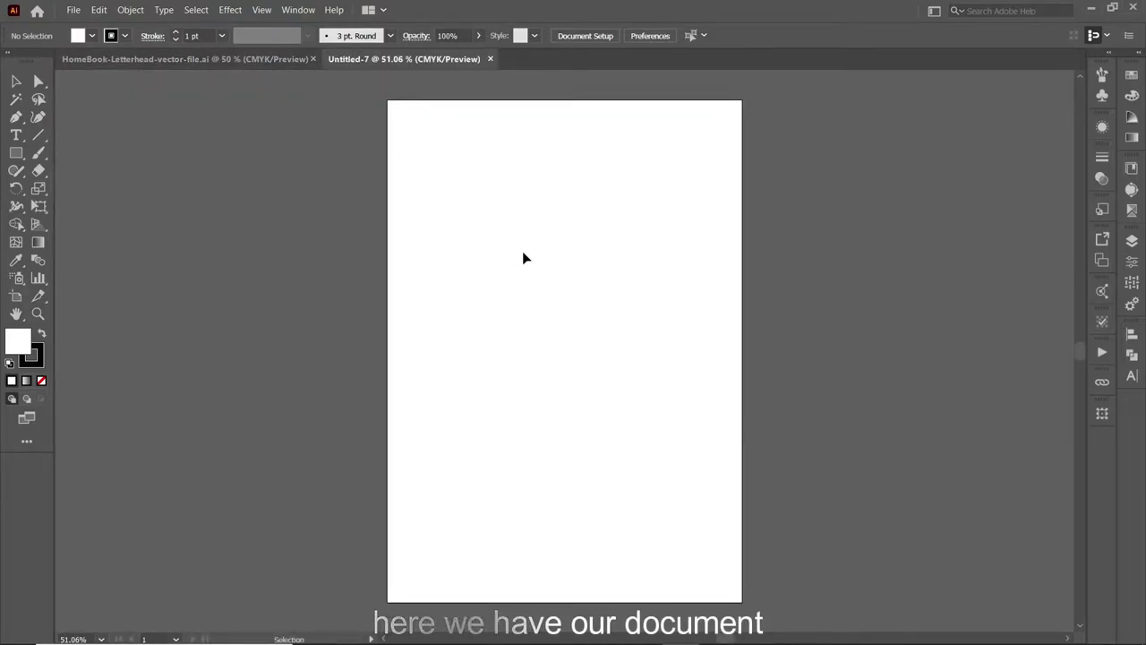
# Step: Hide the artboards and draw an exact 9.5 × 4.12 in rectangle
pyautogui.click(228, 10)
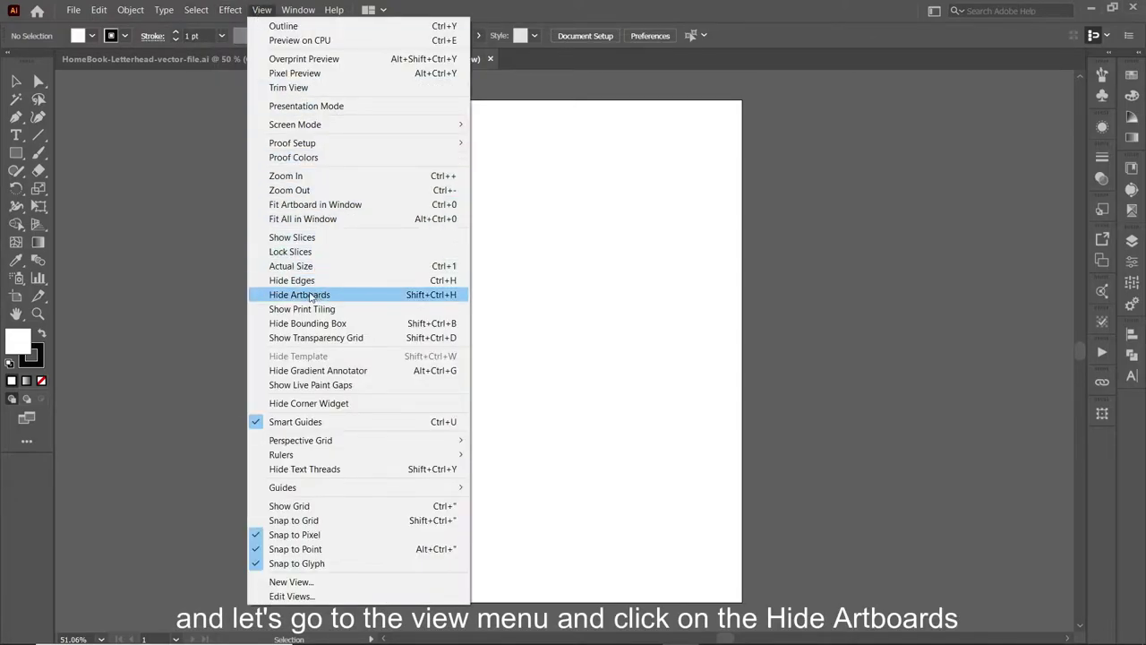
pyautogui.click(335, 296)
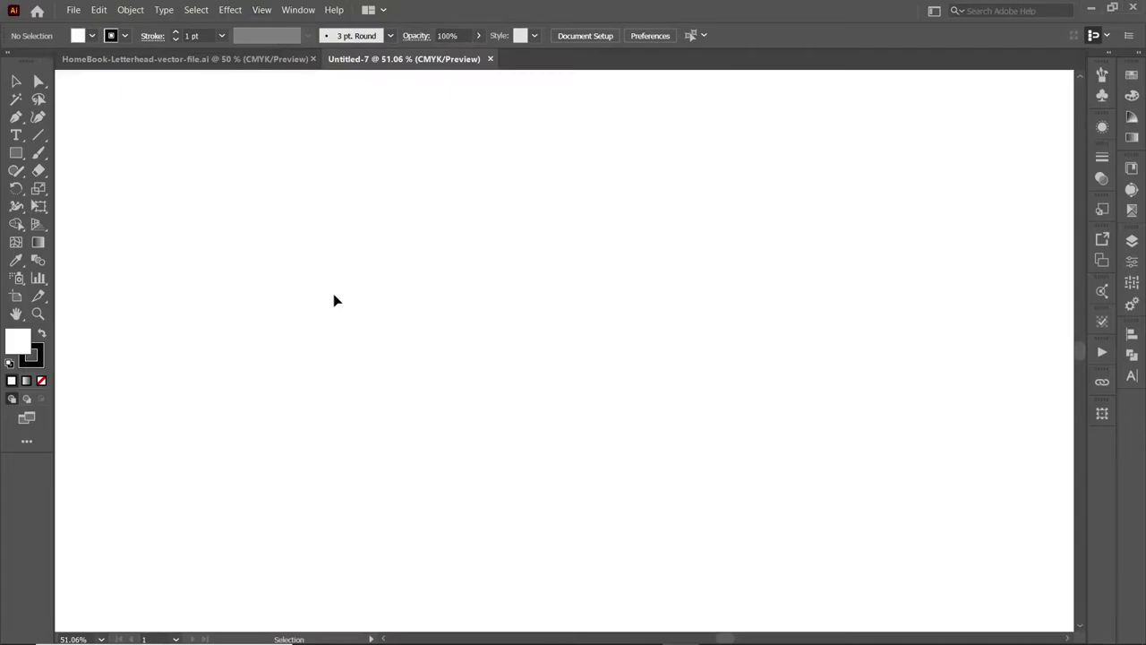
pyautogui.click(20, 159)
pyautogui.click(70, 156)
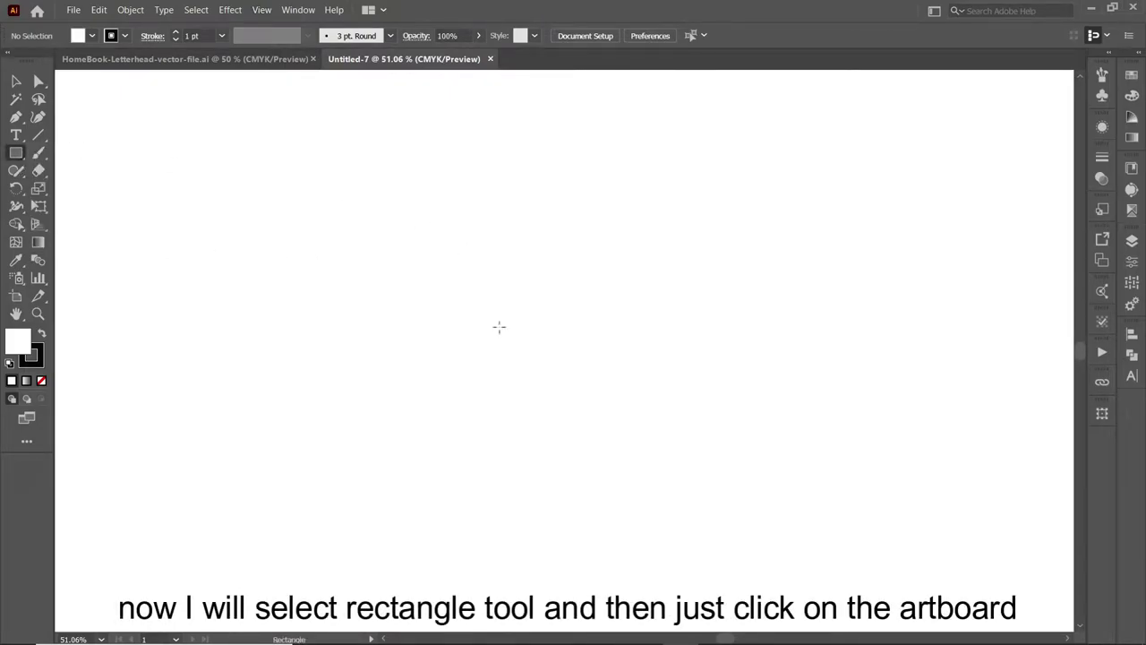
pyautogui.click(548, 333)
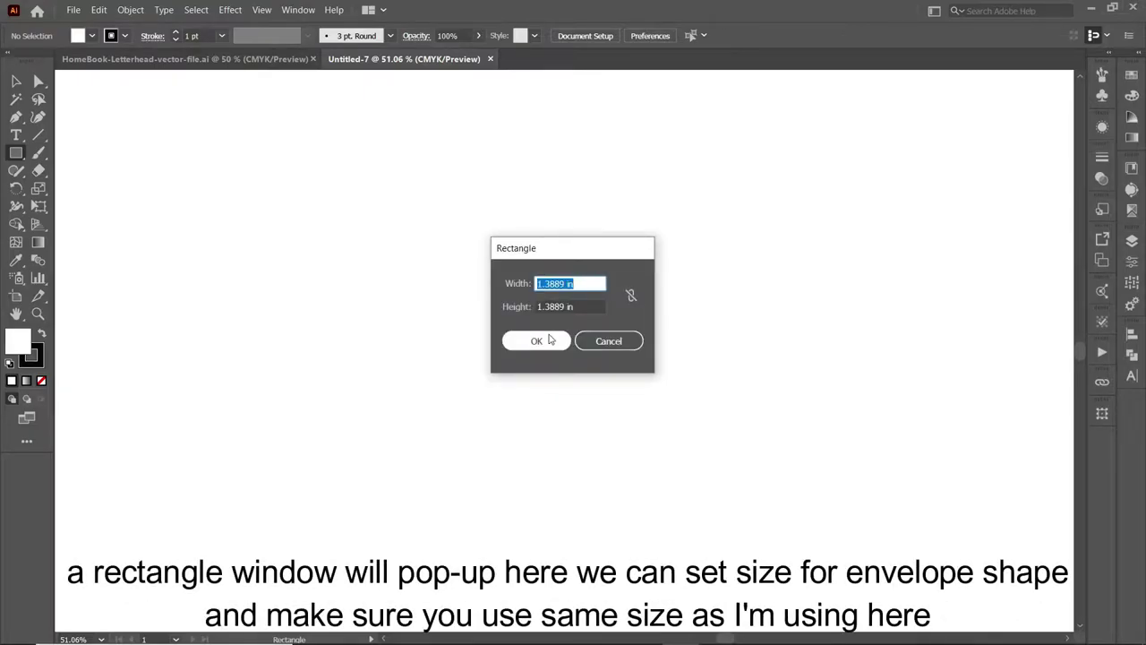
pyautogui.write('9.5')
pyautogui.press('Tab')
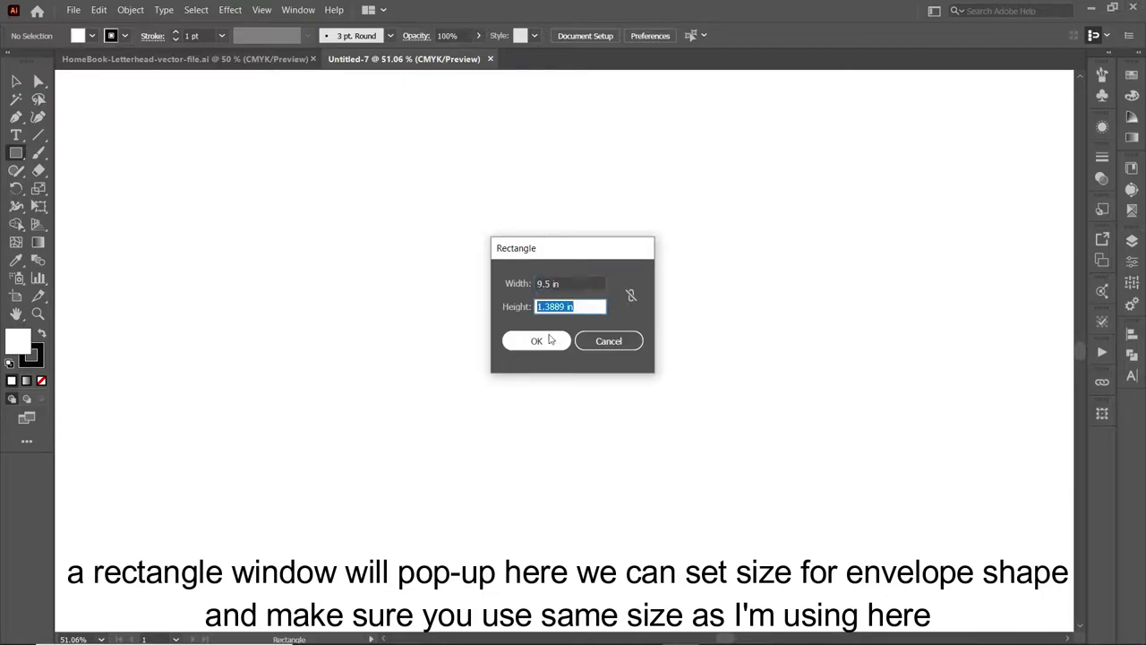
pyautogui.write('2')
pyautogui.write('4.12')
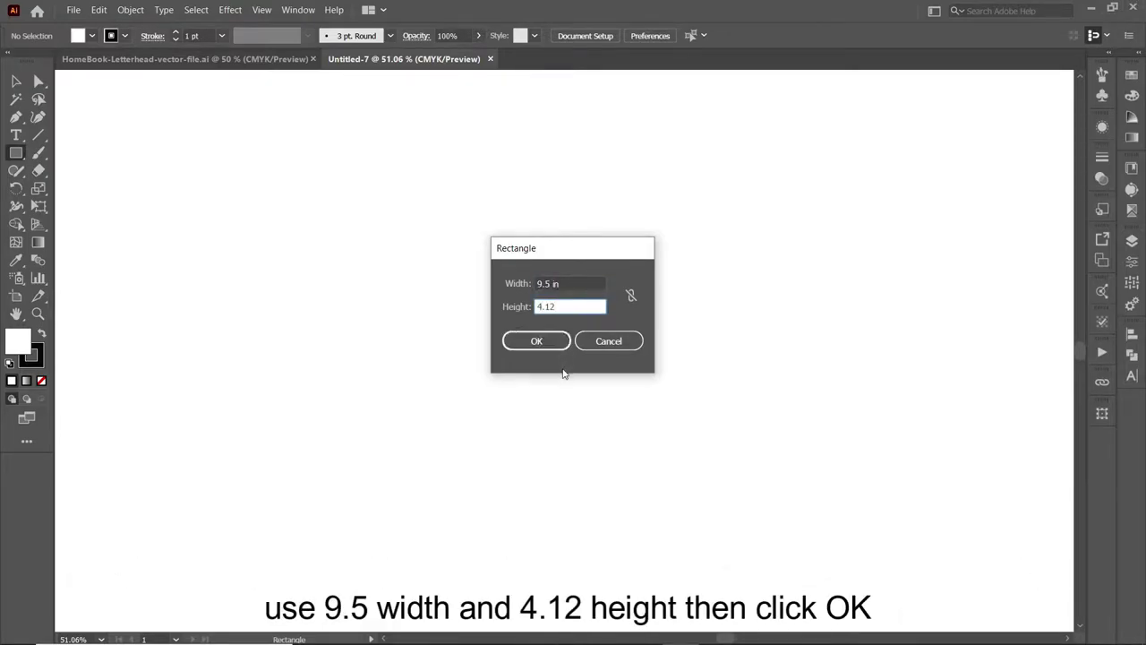
pyautogui.doubleClick(549, 283)
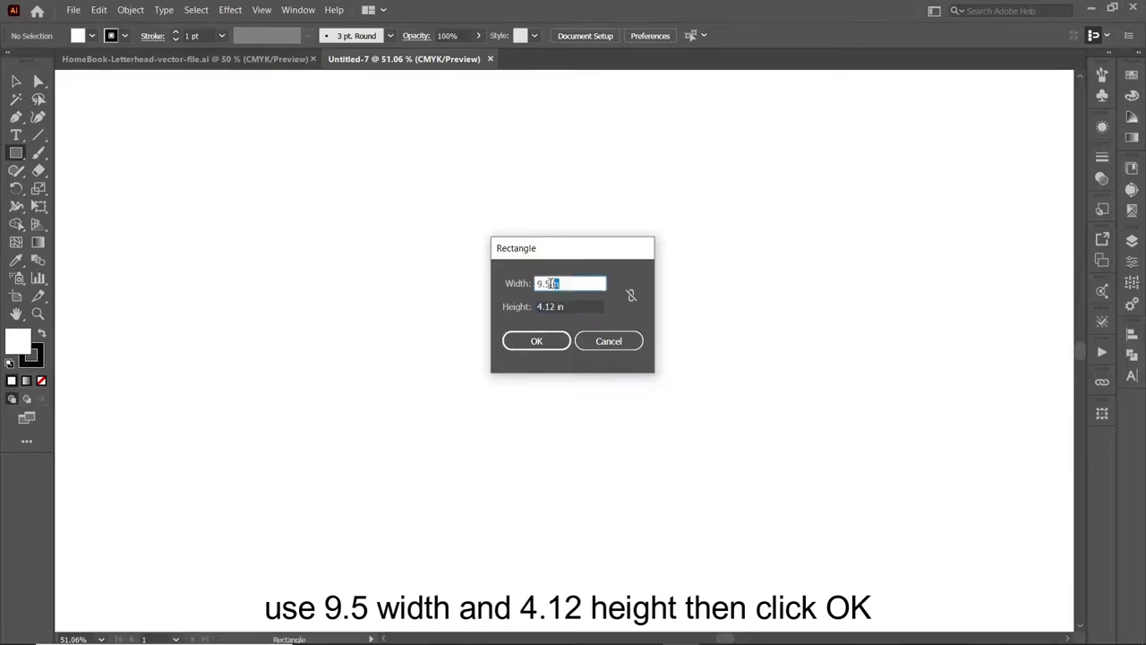
pyautogui.press('Tab')
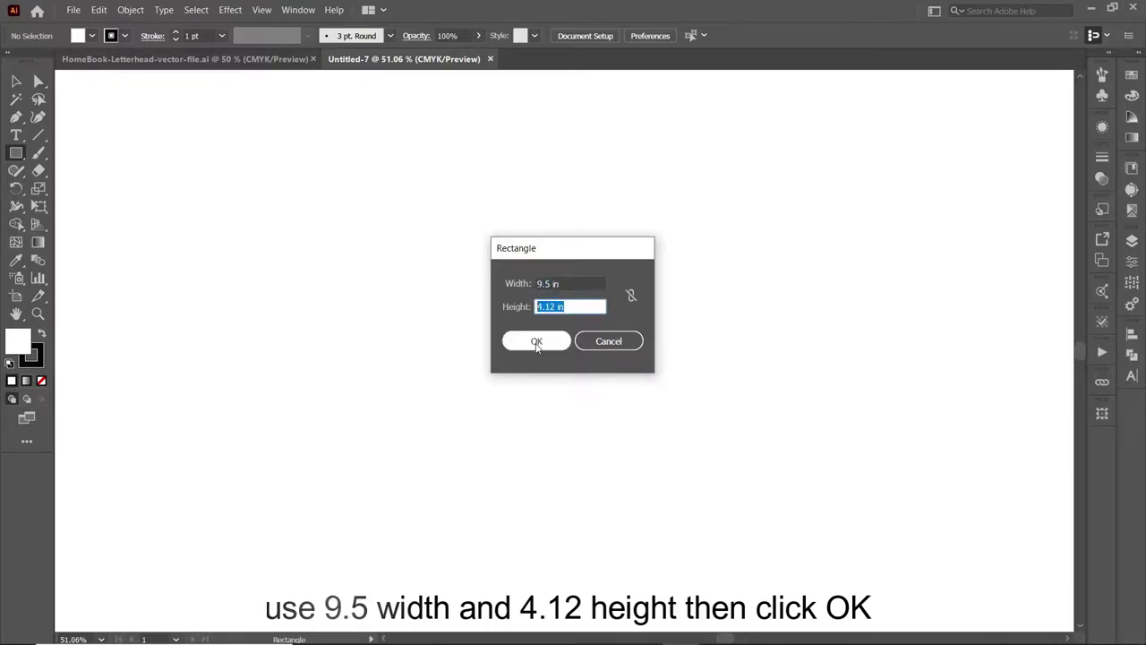
pyautogui.click(536, 341)
# Step: Centre the base rectangle on the page and place a copy directly above it
pyautogui.click(642, 37)
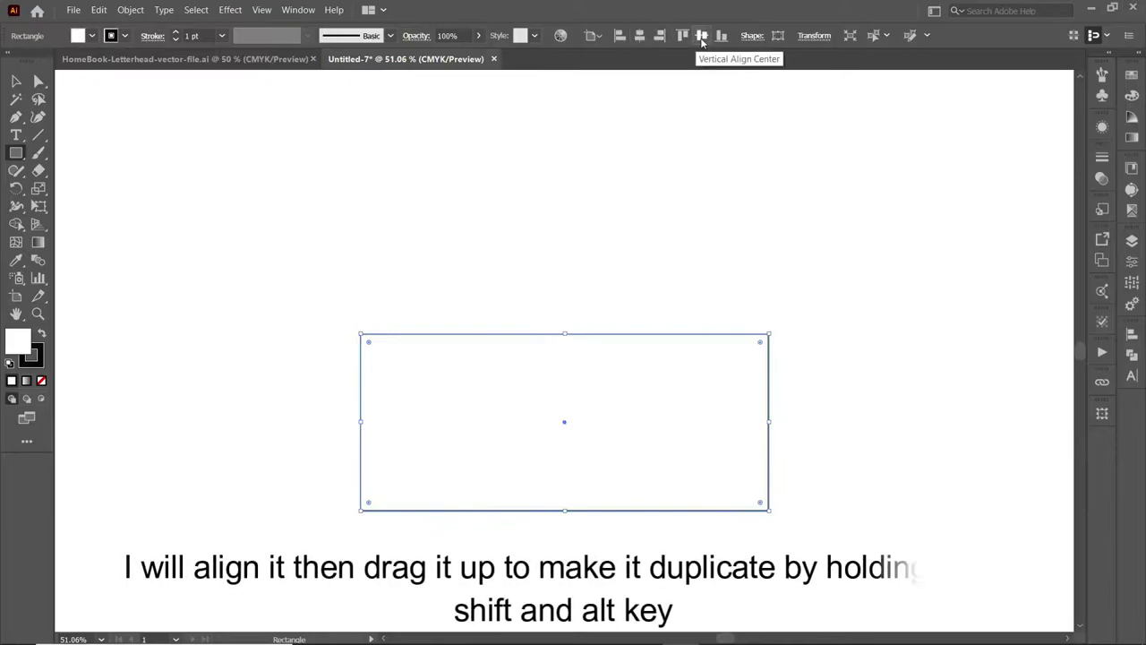
pyautogui.click(702, 36)
pyautogui.click(16, 80)
pyautogui.click(269, 233)
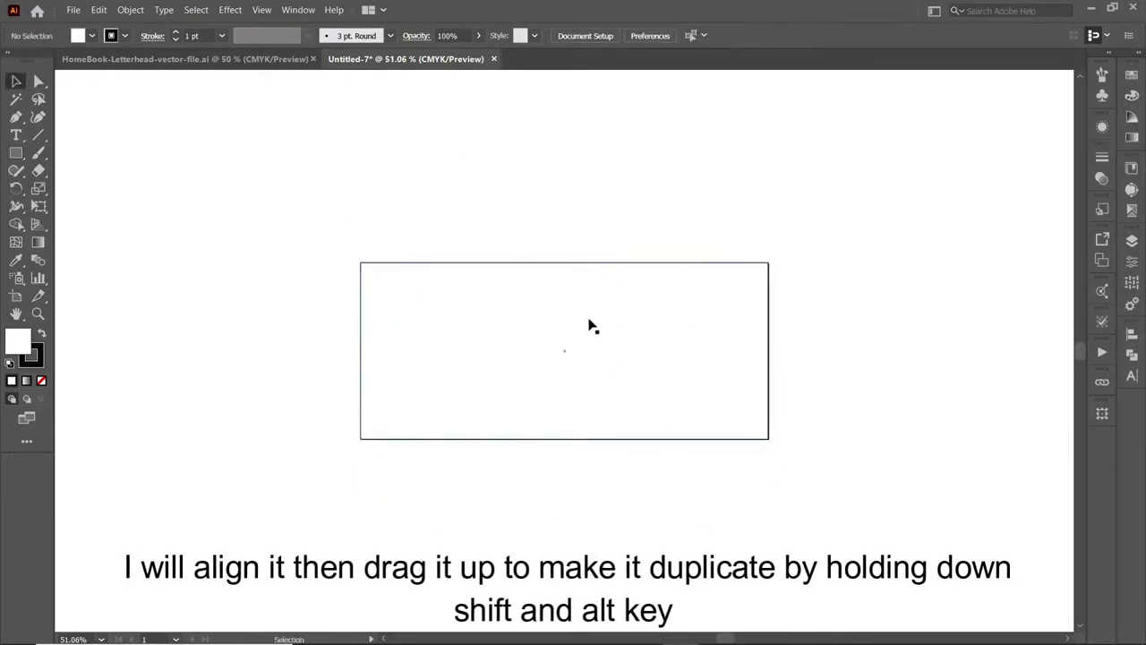
pyautogui.click(546, 437)
pyautogui.moveTo(540, 444); pyautogui.dragTo(570, 277)
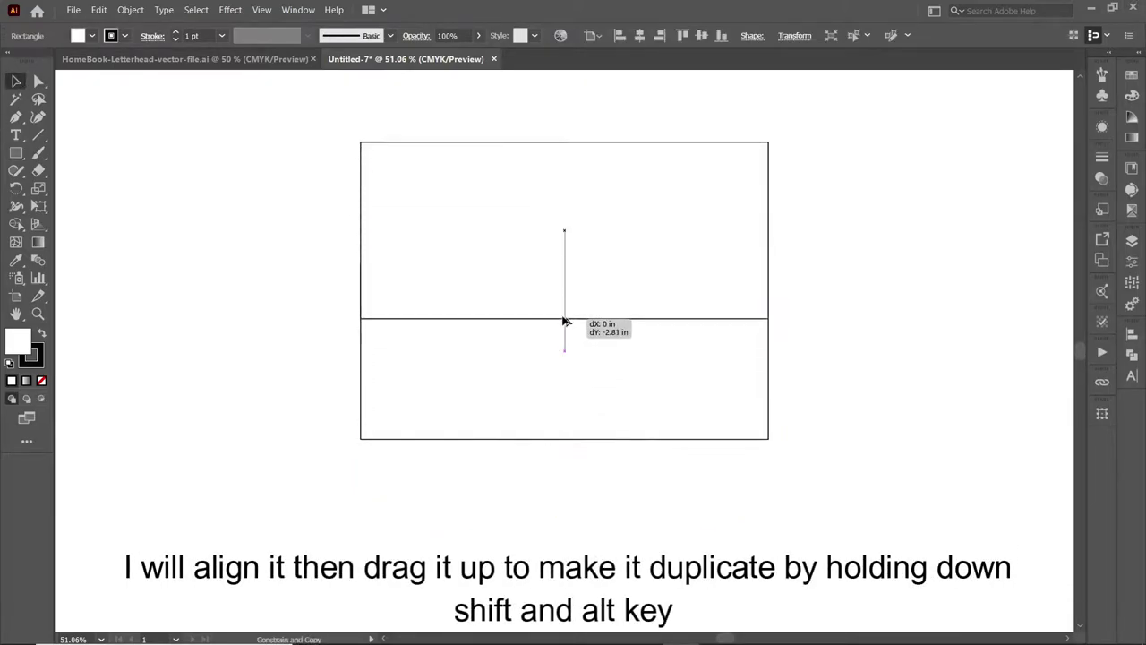
pyautogui.click(797, 295)
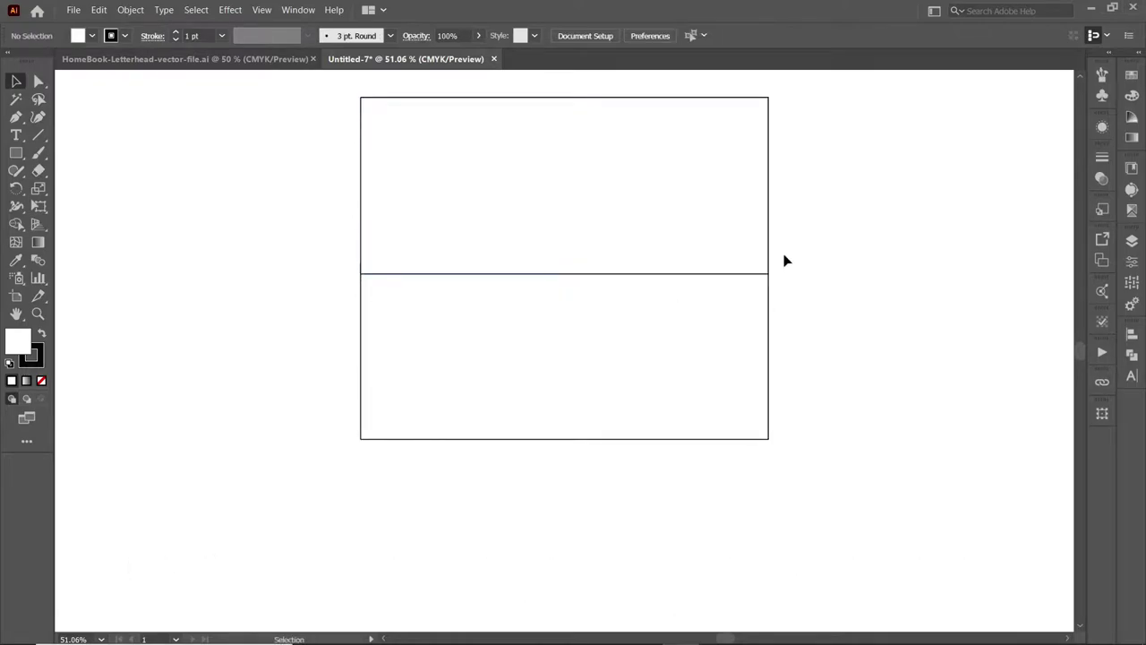
pyautogui.click(770, 242)
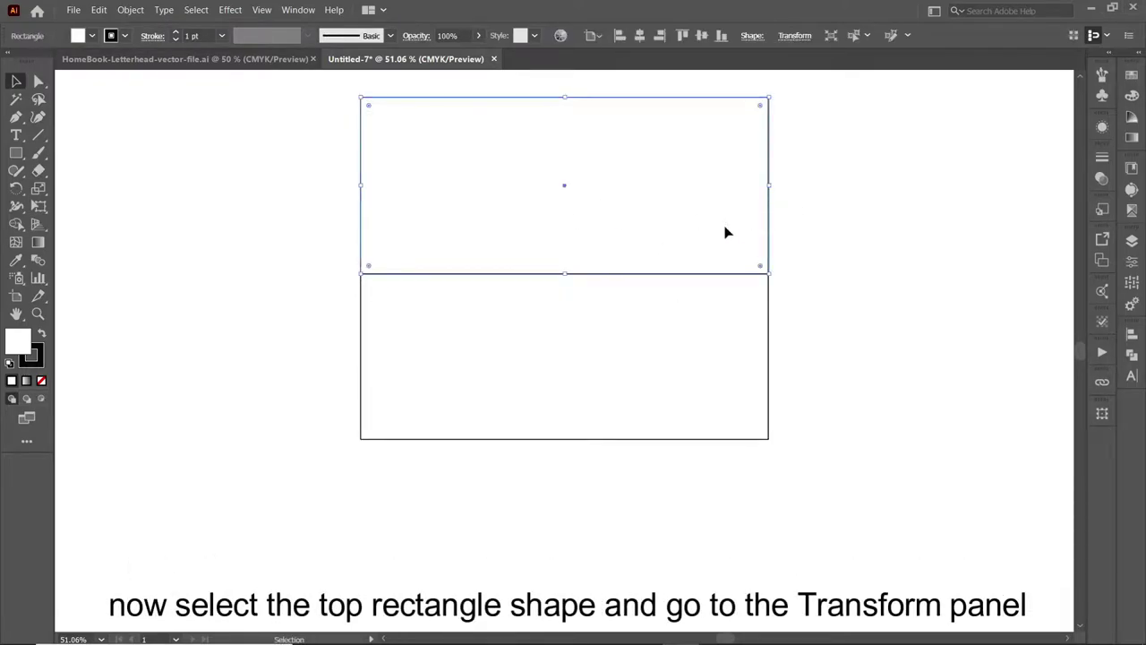
# Step: Resize the top copy to 1.5 in high, anchored at its bottom edge
pyautogui.click(1102, 414)
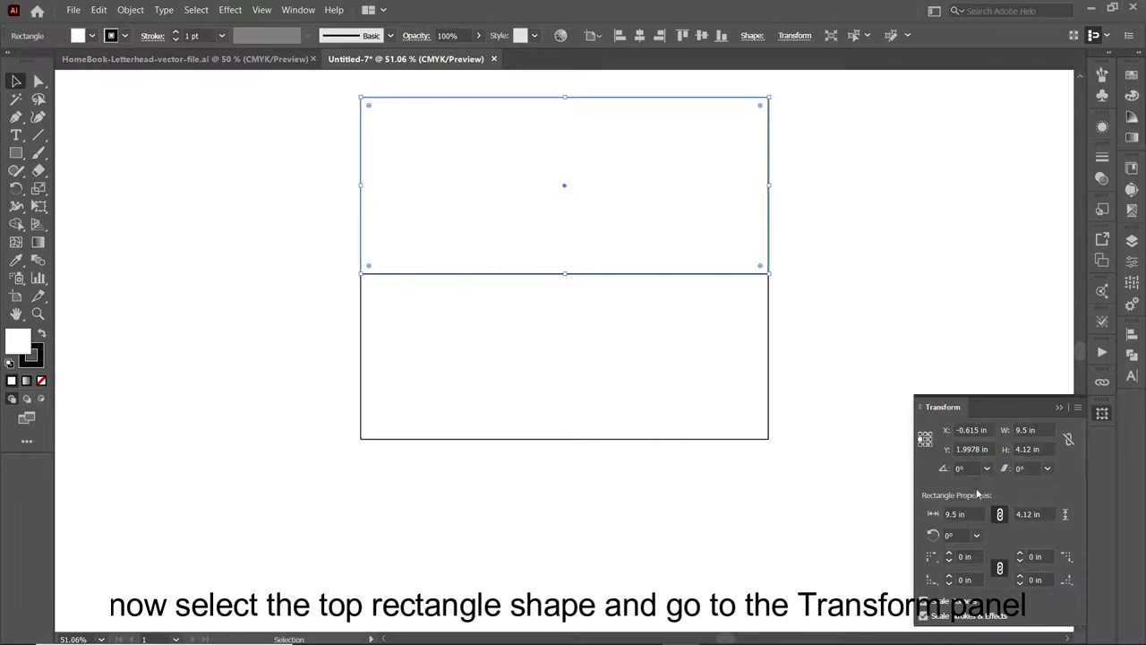
pyautogui.click(284, 11)
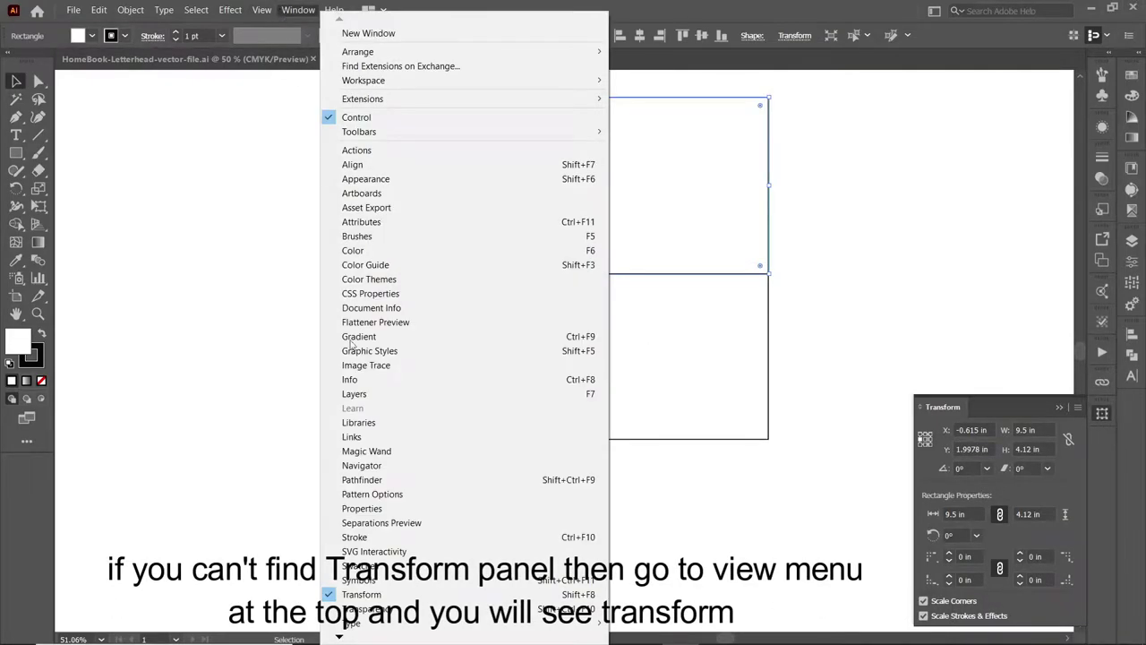
pyautogui.click(436, 595)
pyautogui.click(806, 511)
pyautogui.click(745, 200)
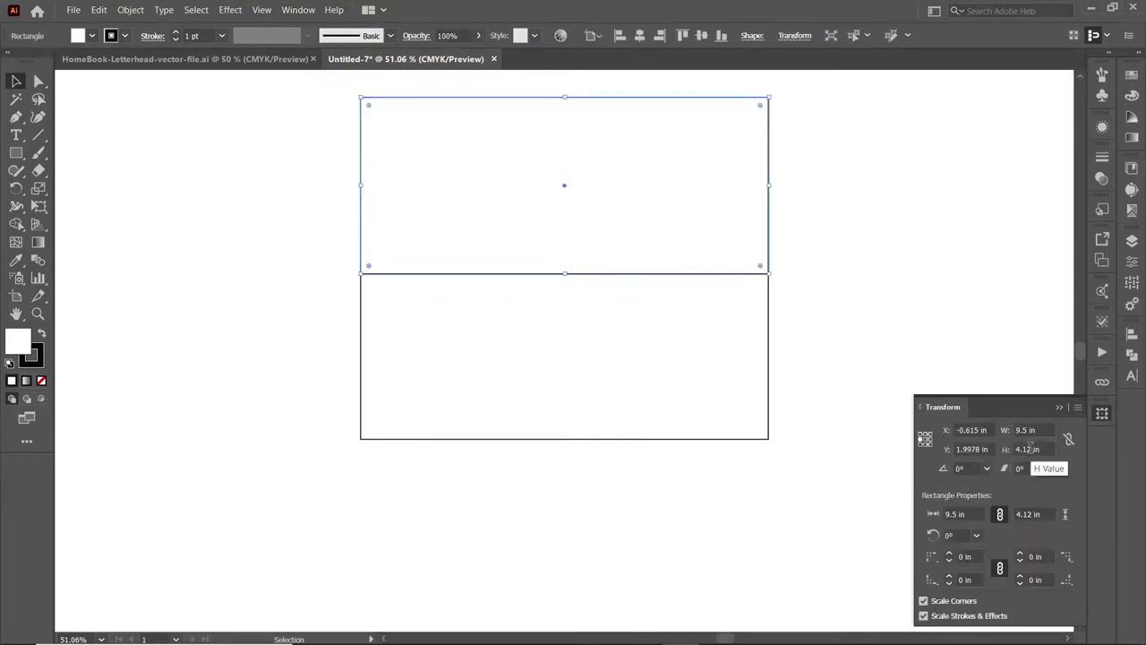
pyautogui.click(1030, 448)
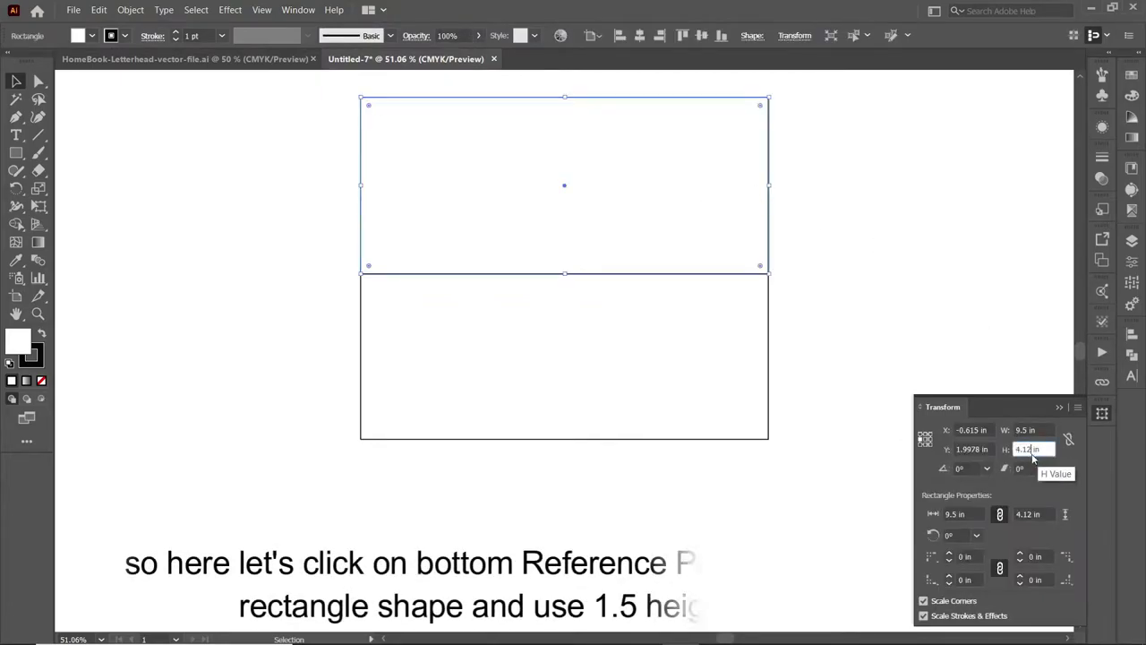
pyautogui.click(925, 443)
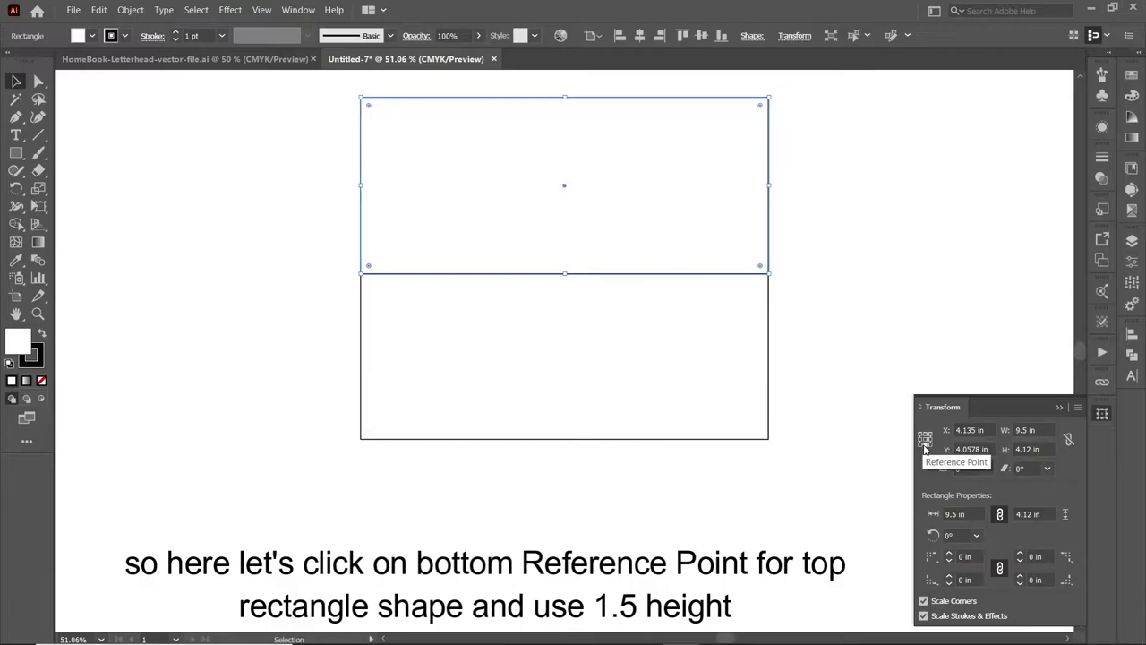
pyautogui.click(1036, 448)
pyautogui.write('1.5')
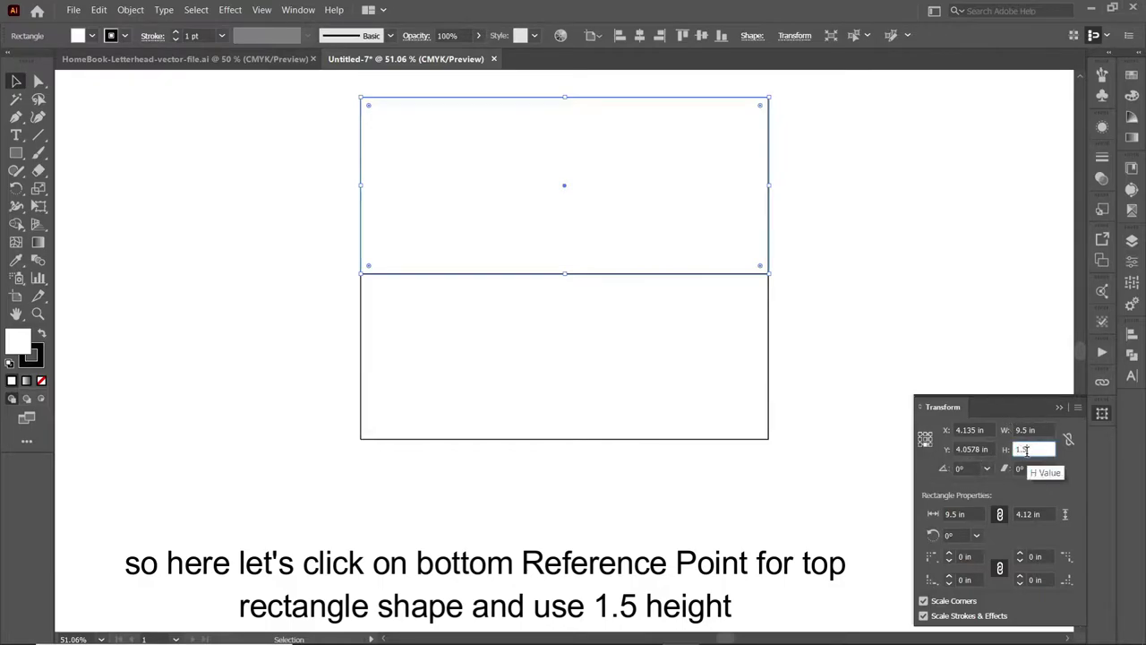
pyautogui.press('Return')
# Step: Butt the 1.5 in rectangle against the larger one and raise both up the page
pyautogui.click(921, 360)
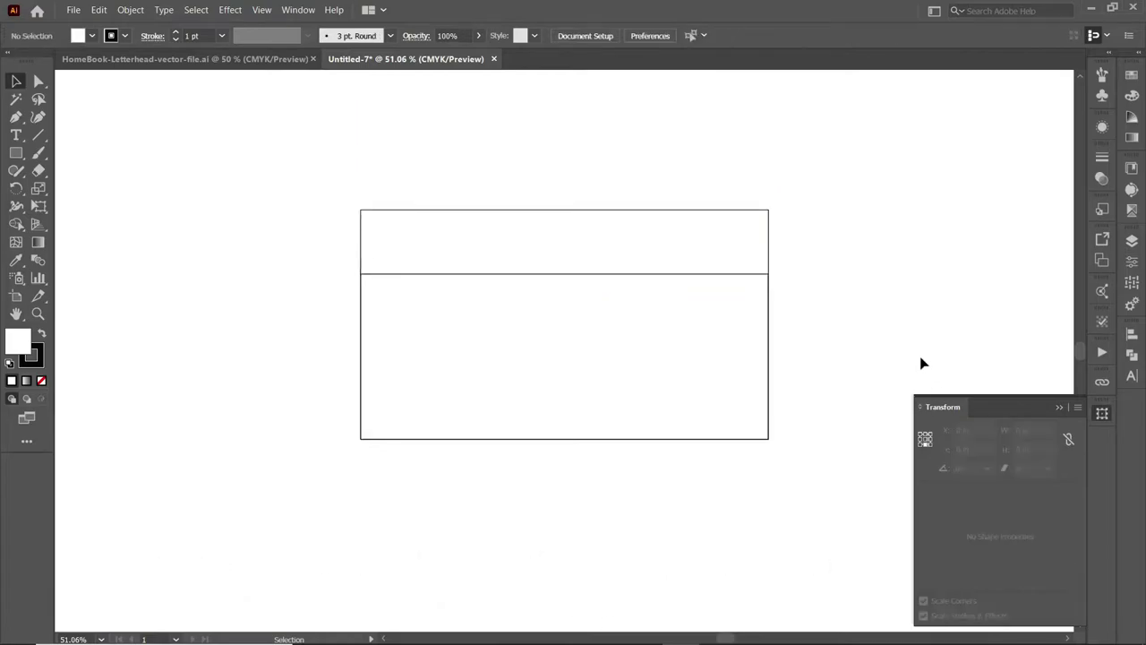
pyautogui.moveTo(794, 178); pyautogui.dragTo(751, 238)
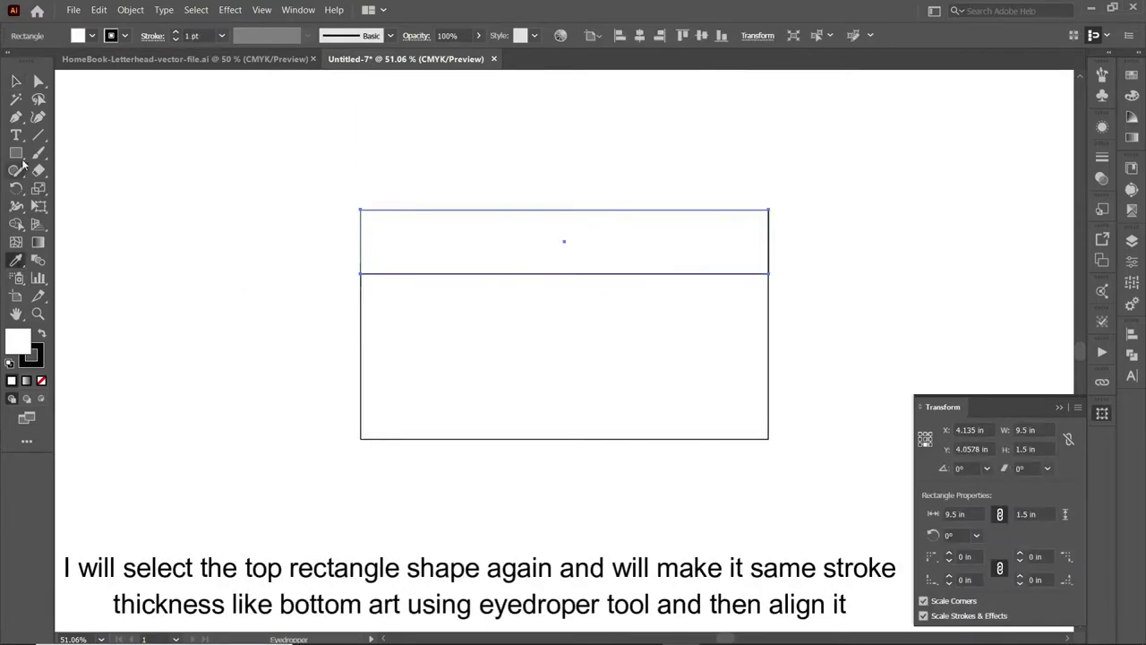
pyautogui.moveTo(366, 249); pyautogui.dragTo(365, 235)
pyautogui.moveTo(340, 194); pyautogui.dragTo(366, 225)
pyautogui.click(313, 259)
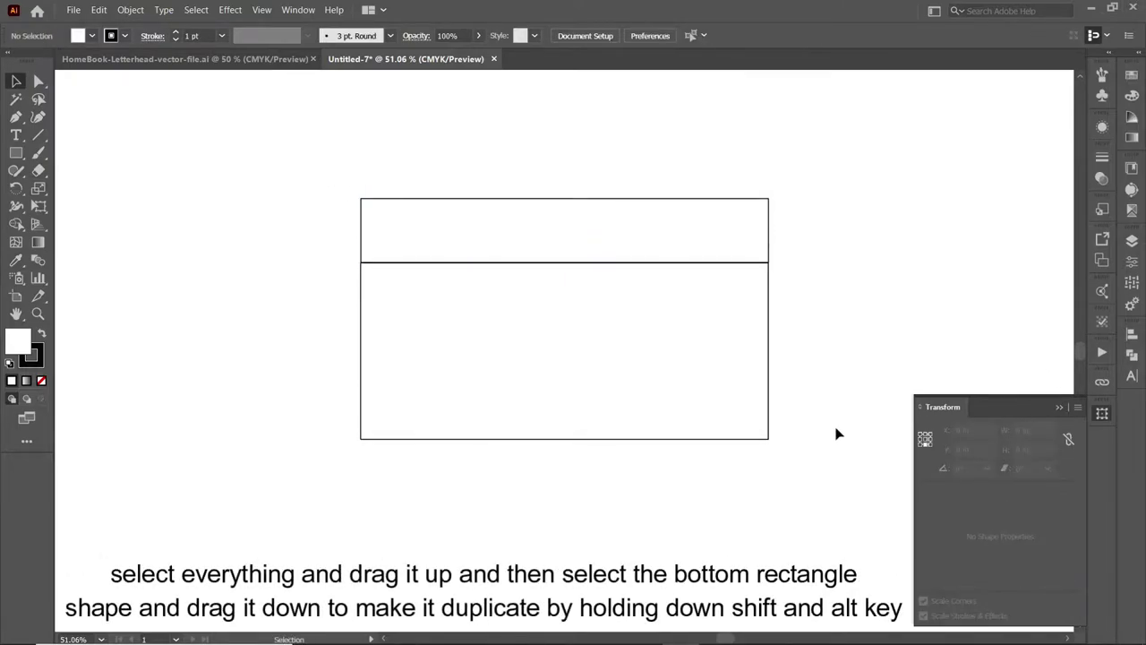
pyautogui.hotkey('ctrl', 'a')
pyautogui.moveTo(647, 262); pyautogui.dragTo(645, 176)
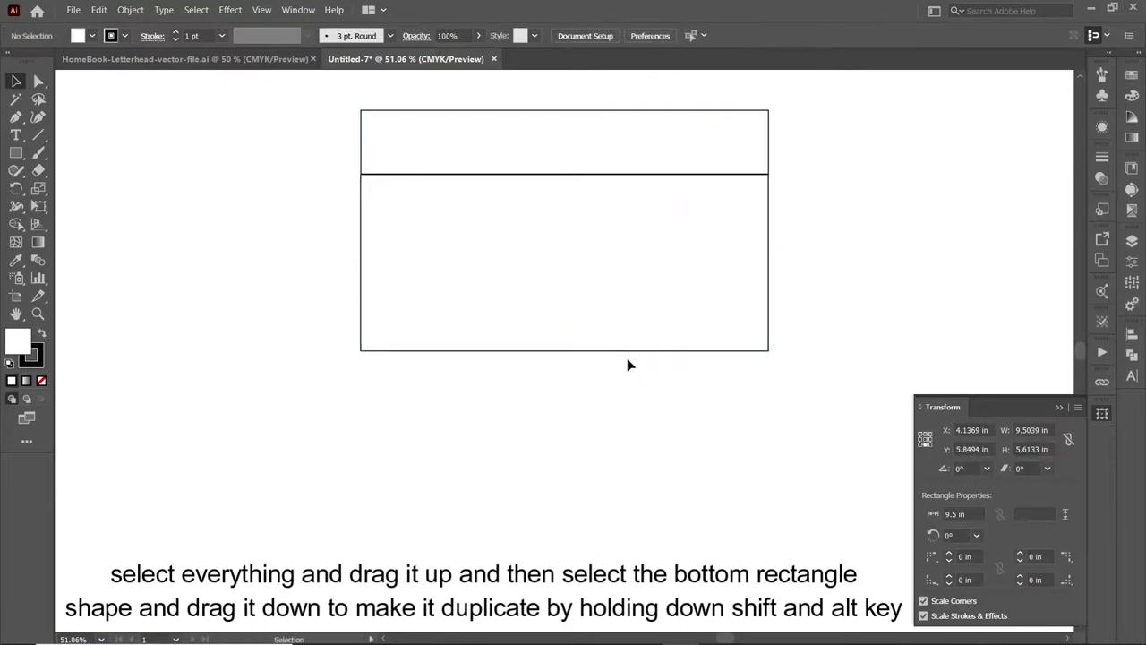
# Step: Duplicate the large rectangle below it and shorten the copy to 3.62 in, anchored at top
pyautogui.moveTo(625, 350)
pyautogui.mouseDown()
pyautogui.moveTo(618, 530)
pyautogui.moveTo(632, 599)
pyautogui.mouseUp()
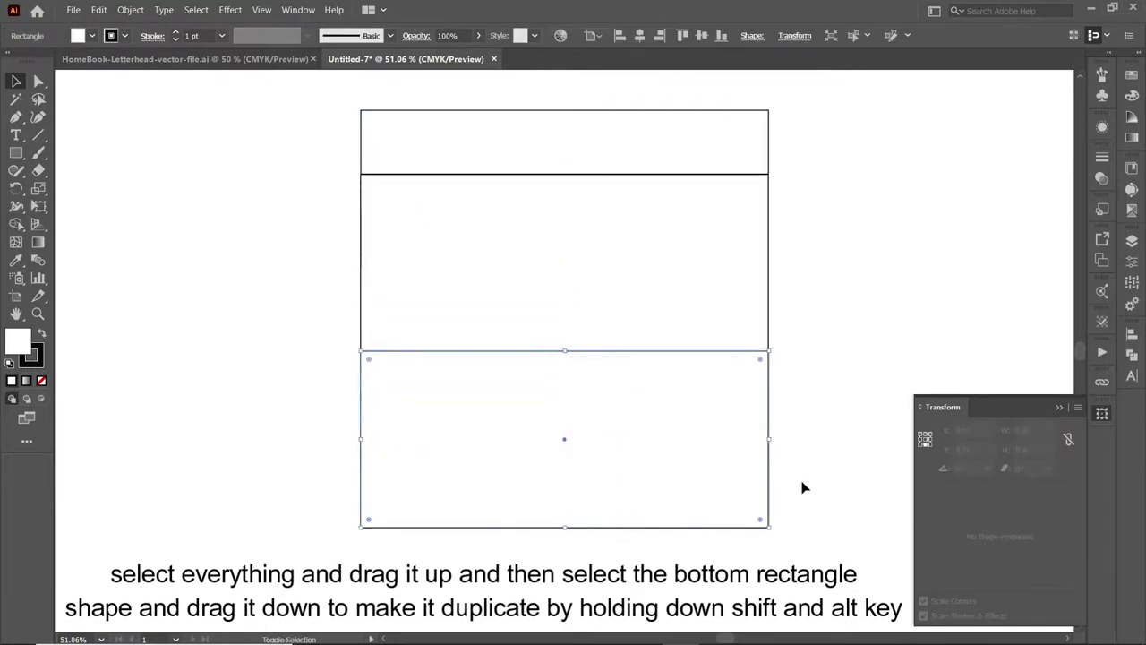
pyautogui.click(860, 466)
pyautogui.moveTo(805, 403); pyautogui.dragTo(699, 493)
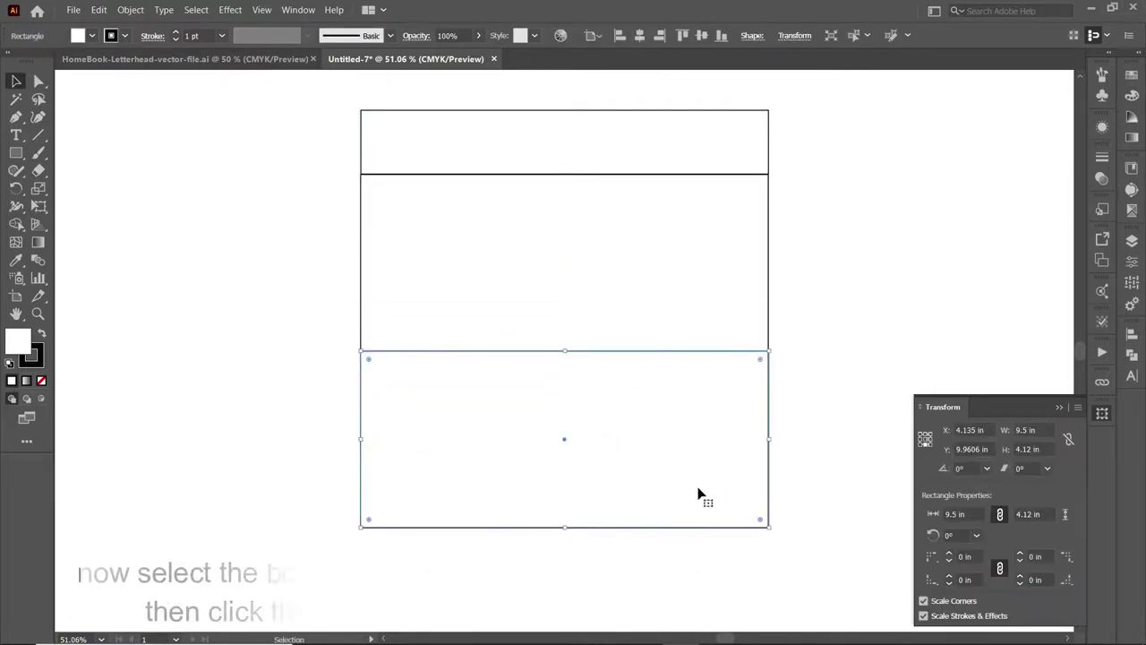
pyautogui.click(925, 434)
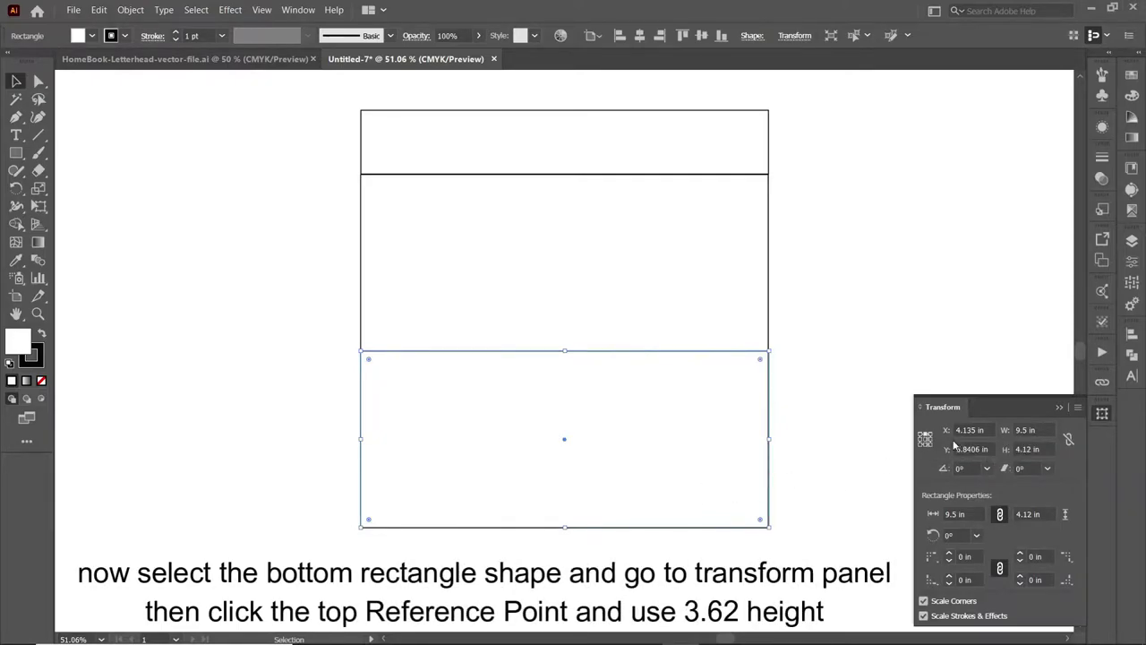
pyautogui.click(1036, 449)
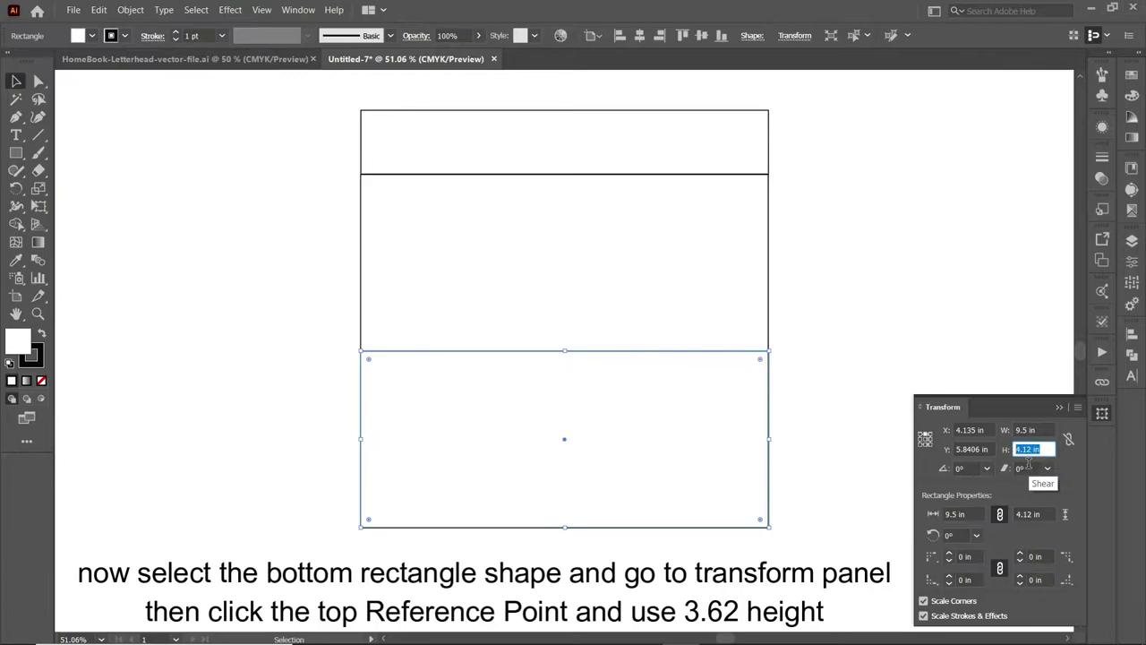
pyautogui.write('3.62')
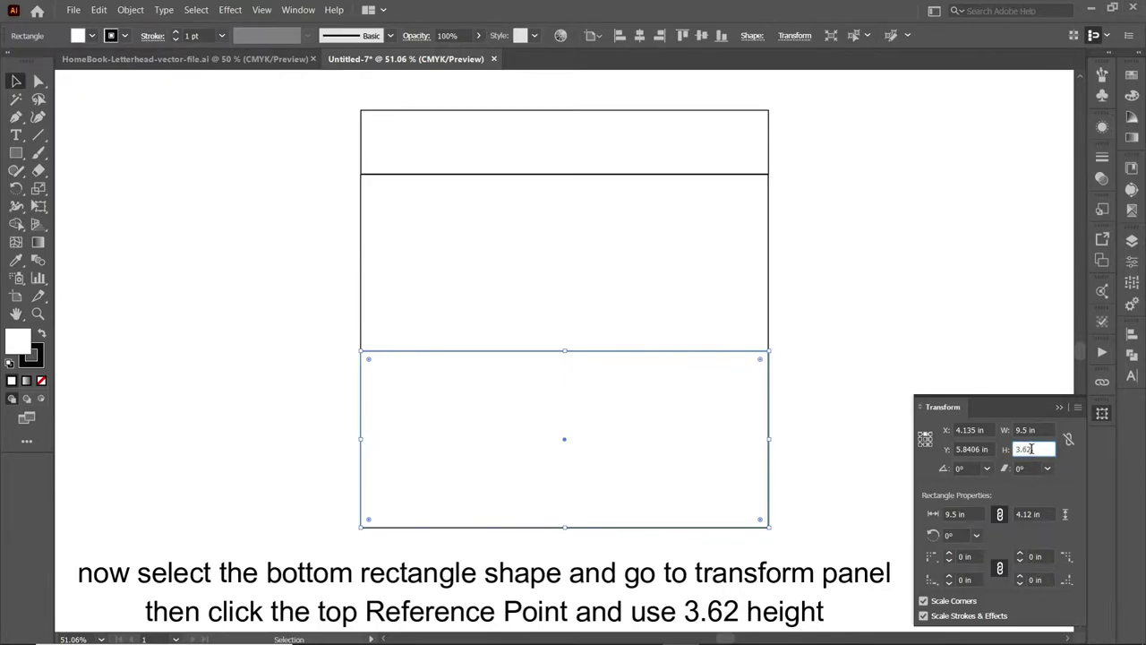
pyautogui.click(879, 472)
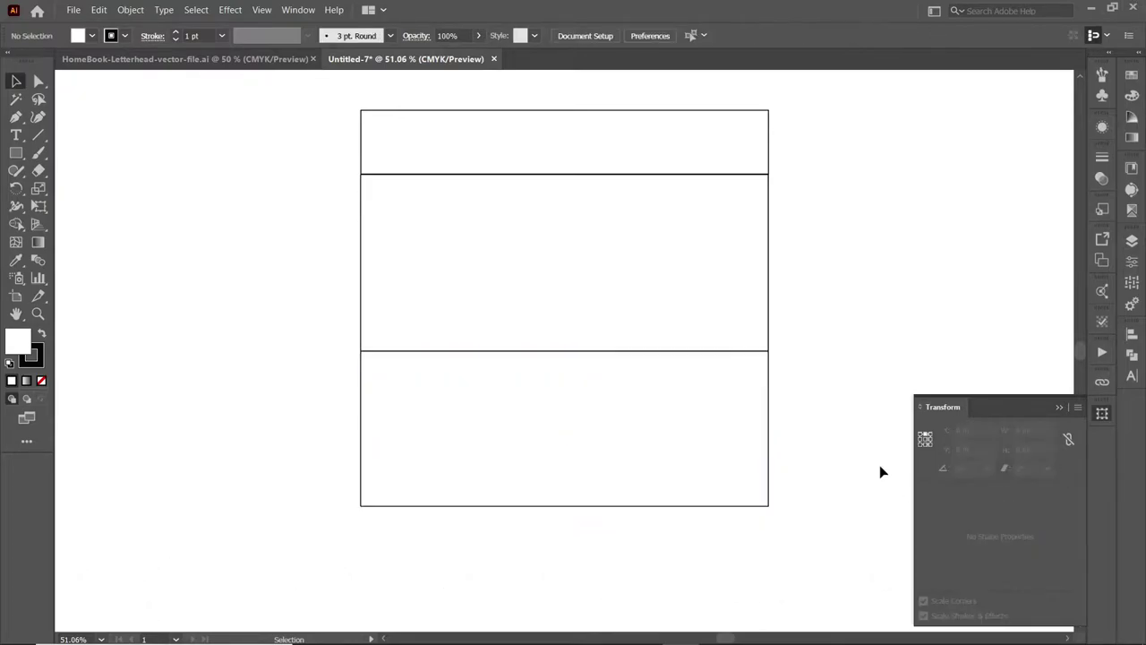
pyautogui.click(733, 452)
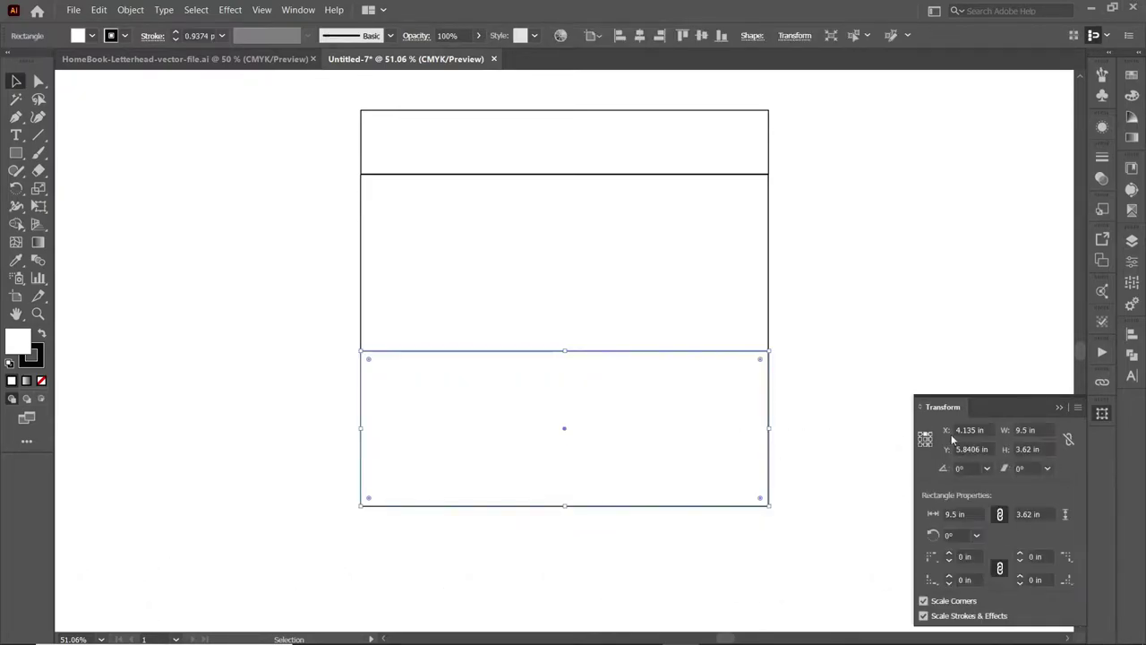
pyautogui.click(1059, 408)
# Step: Duplicate the middle rectangle to its right and narrow the copy to 0.5 in wide
pyautogui.moveTo(794, 456); pyautogui.dragTo(547, 404)
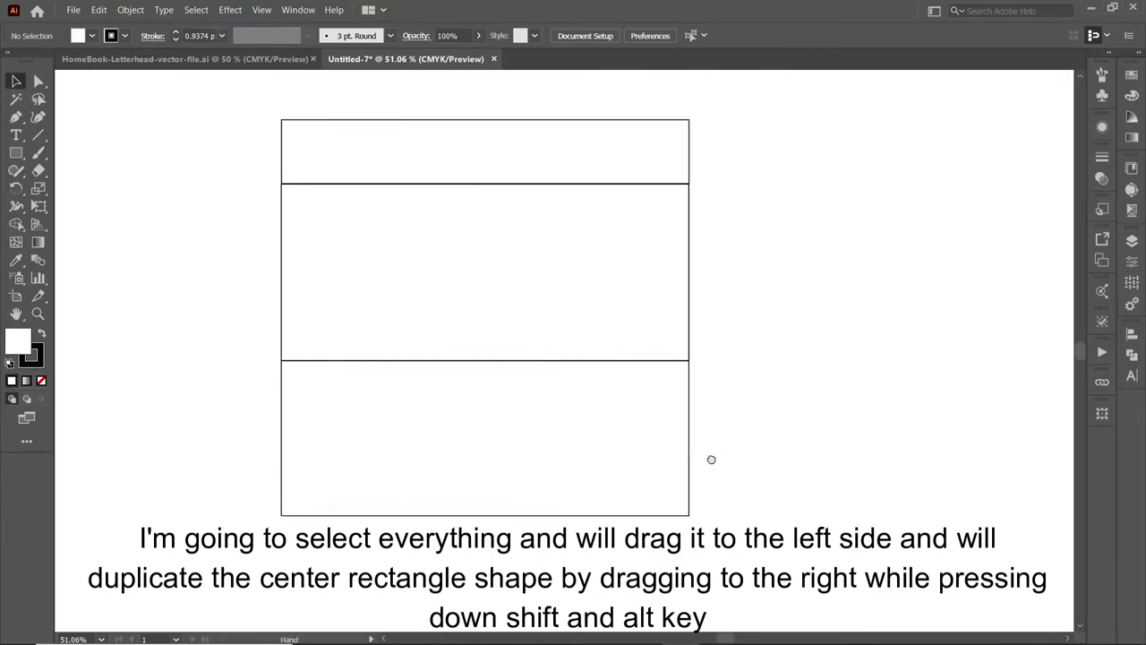
pyautogui.moveTo(520, 349); pyautogui.dragTo(929, 349)
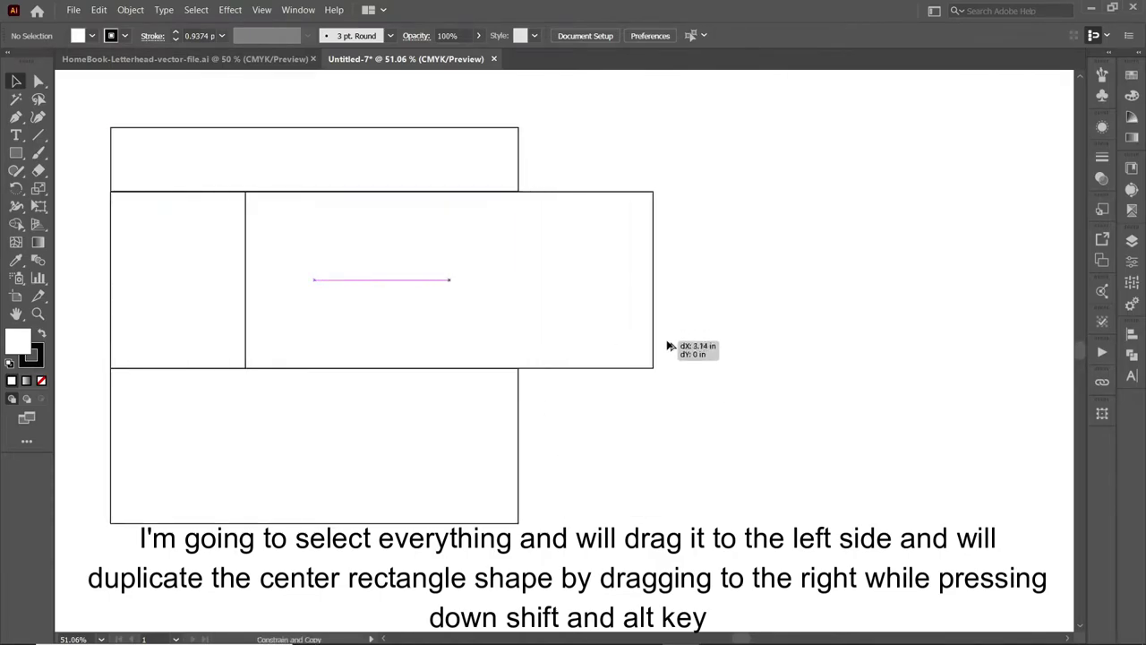
pyautogui.click(849, 427)
pyautogui.click(820, 358)
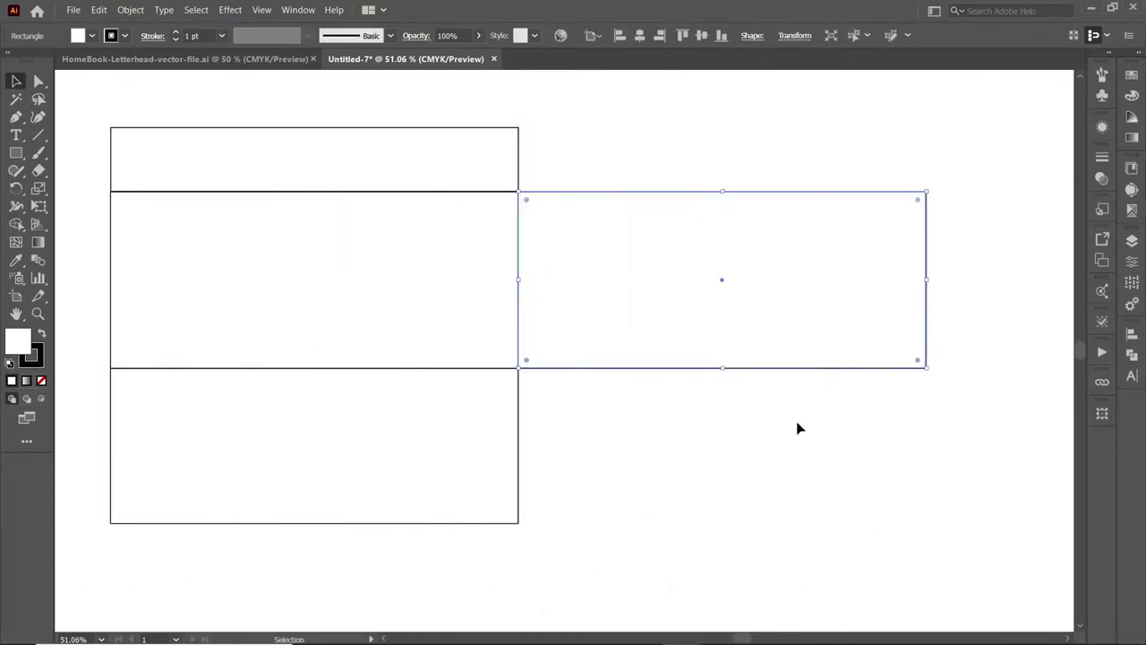
pyautogui.click(803, 421)
pyautogui.click(904, 362)
pyautogui.click(1101, 413)
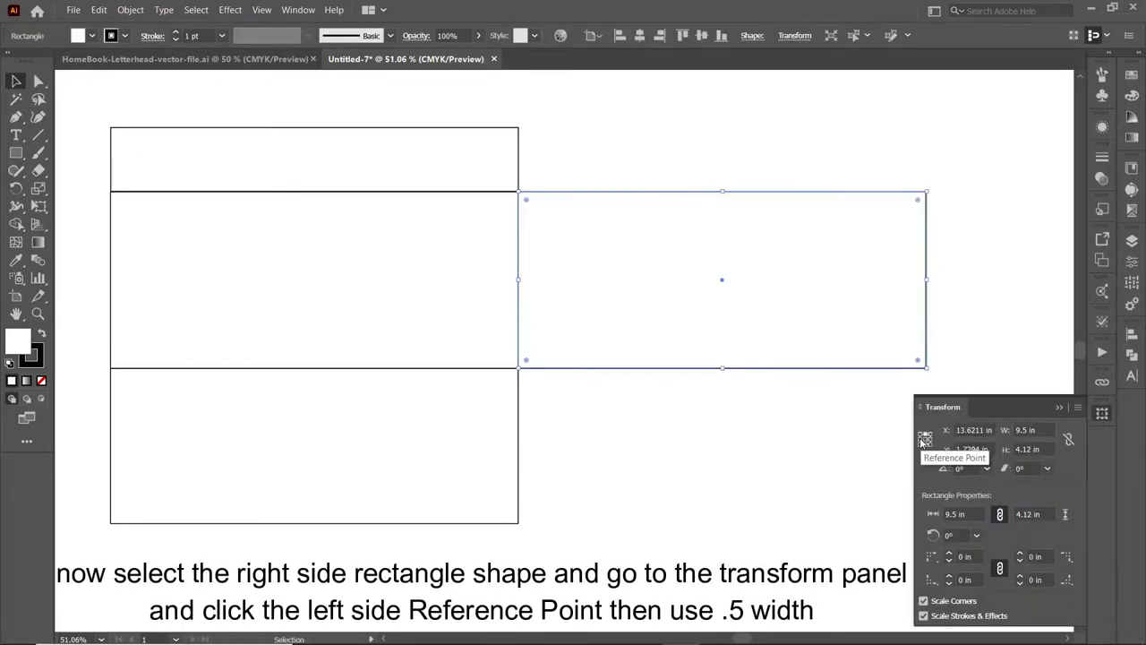
pyautogui.click(1039, 430)
pyautogui.doubleClick(1039, 430)
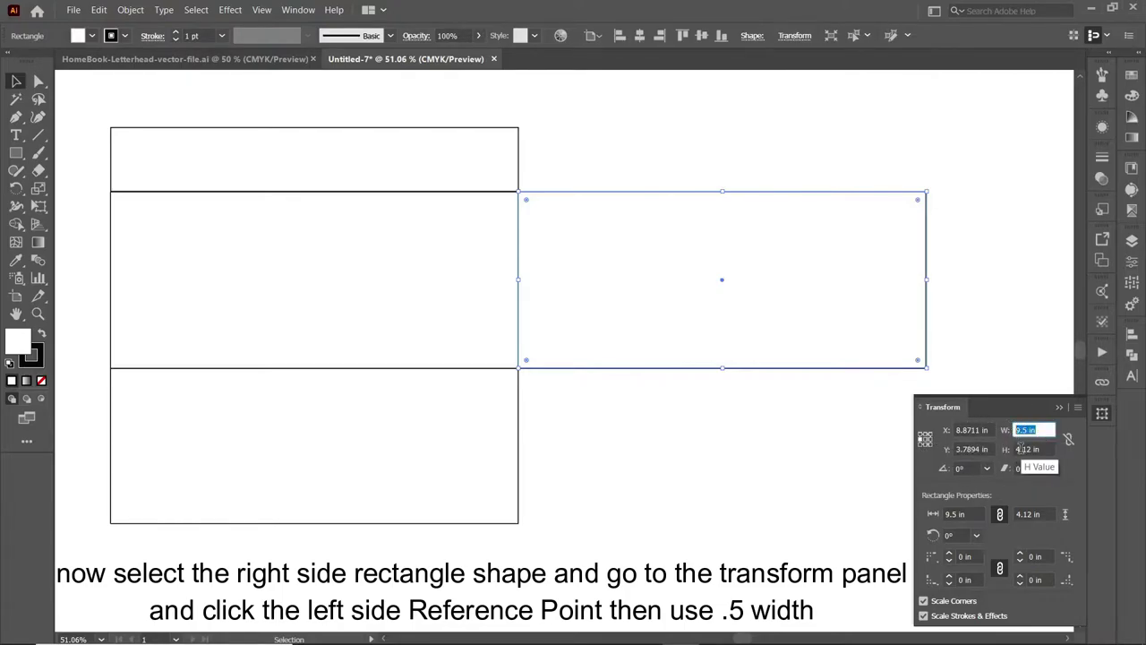
pyautogui.write('.5')
pyautogui.press('Return')
pyautogui.click(757, 486)
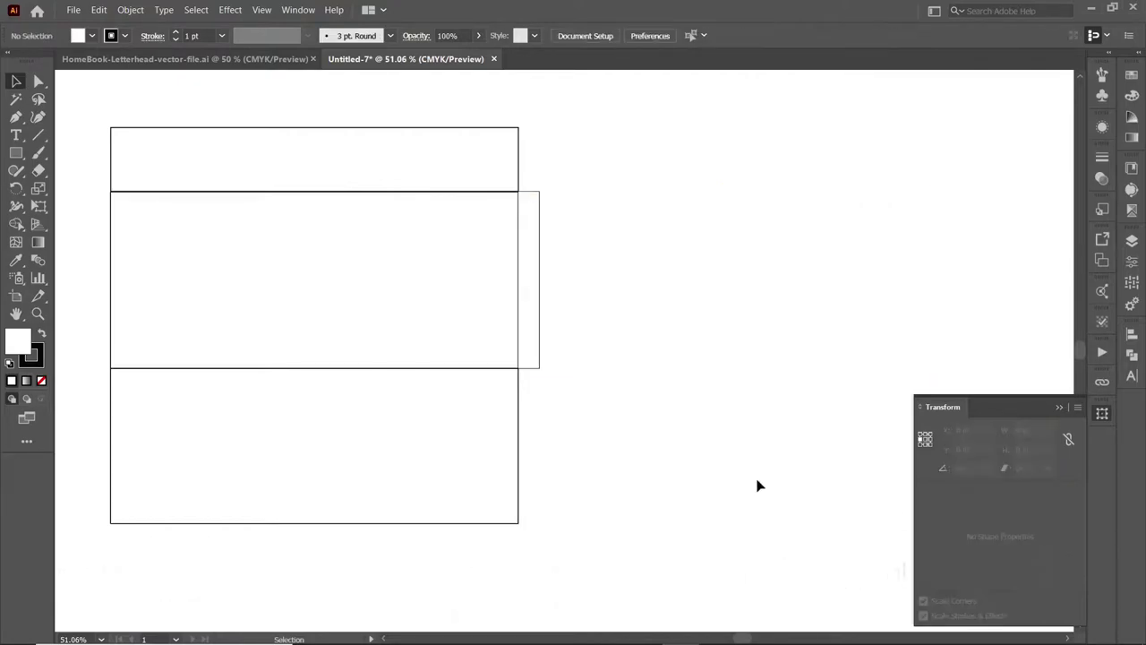
# Step: Match the strip's stroke to the middle panel and copy the strip to the left end
pyautogui.click(539, 324)
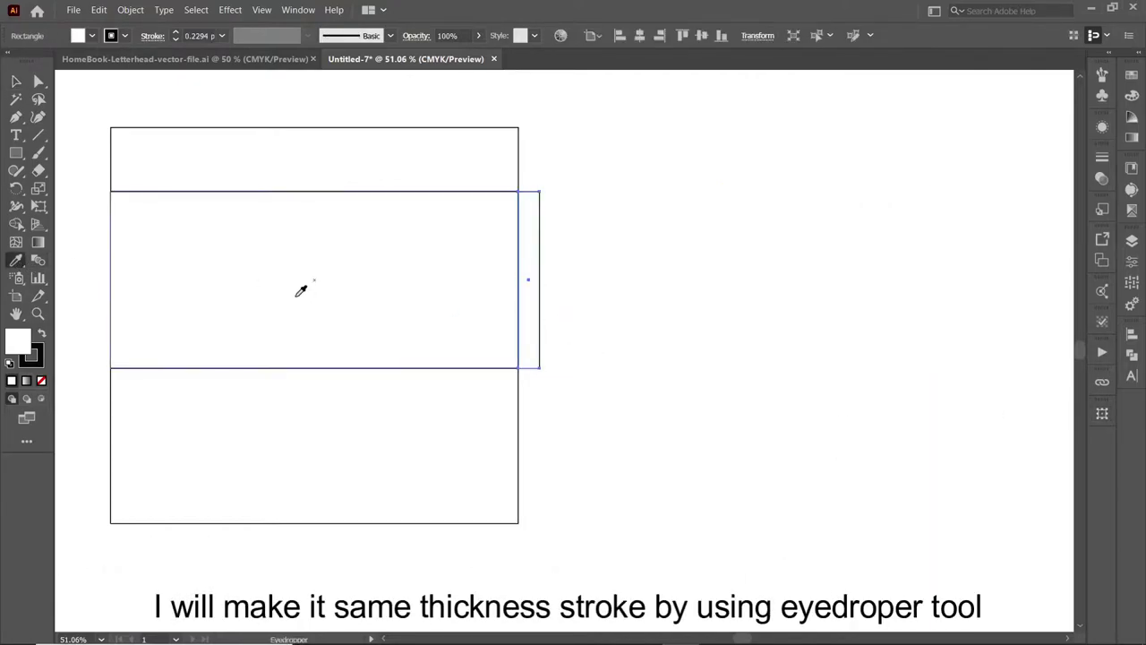
pyautogui.click(14, 81)
pyautogui.moveTo(499, 461); pyautogui.dragTo(742, 463)
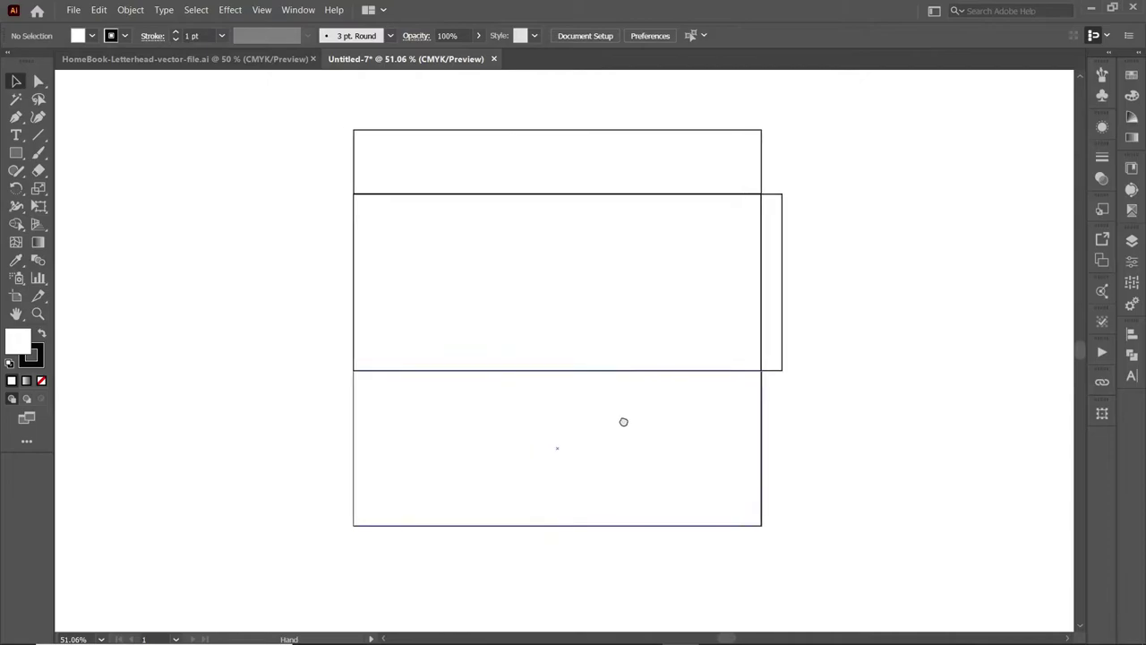
pyautogui.moveTo(784, 364); pyautogui.dragTo(355, 351)
pyautogui.click(273, 373)
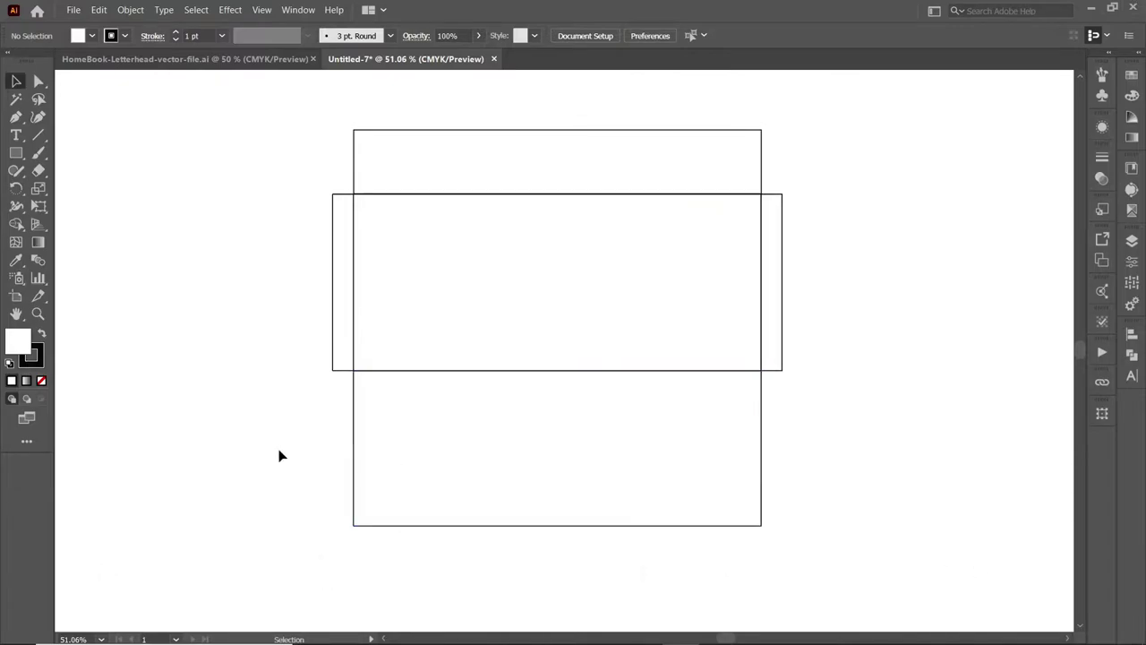
# Step: Taper the top flap by nudging its two upper corners inward
pyautogui.click(38, 81)
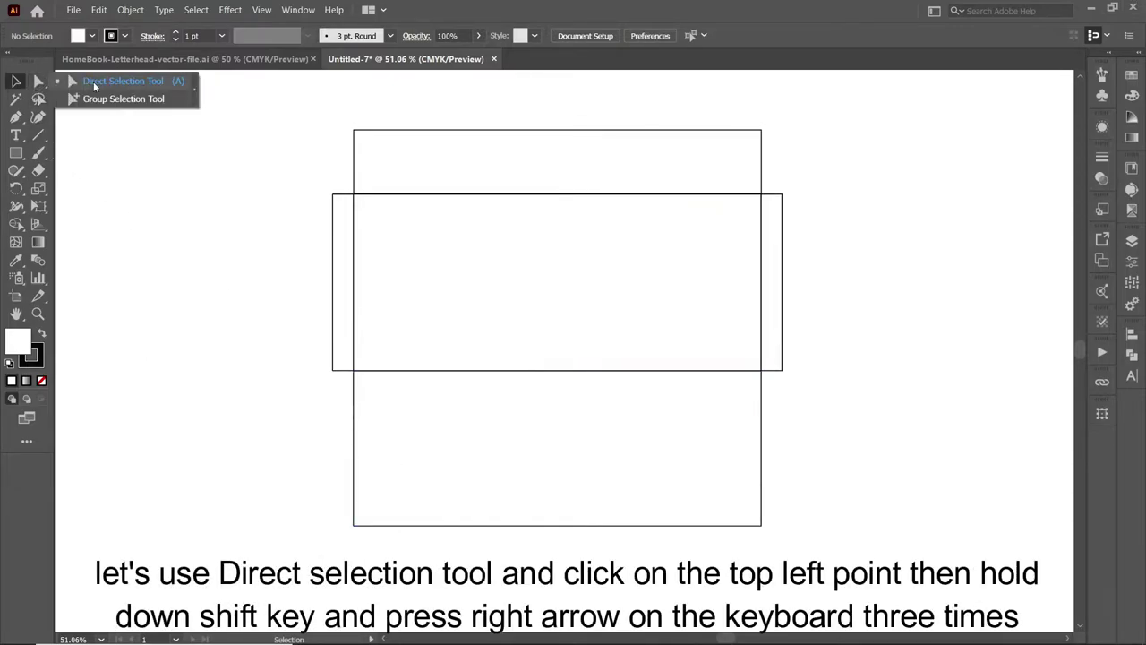
pyautogui.click(113, 83)
pyautogui.click(354, 130)
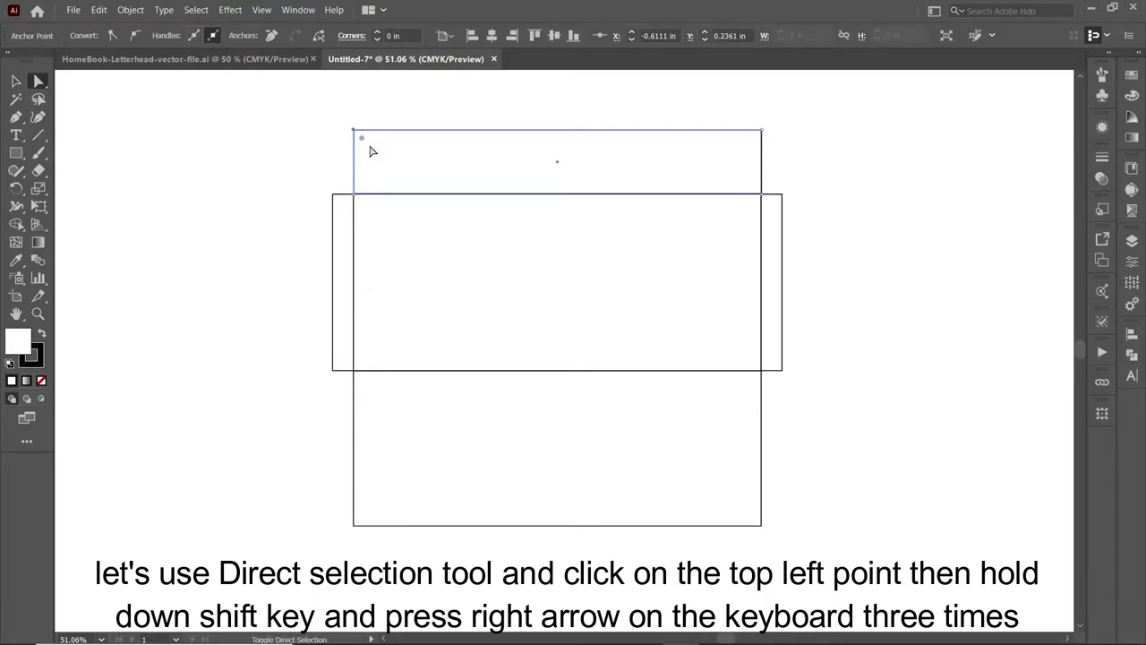
pyautogui.hotkey('shift', 'Right')
pyautogui.hotkey('shift', 'Right')
pyautogui.hotkey('shift', 'Right')
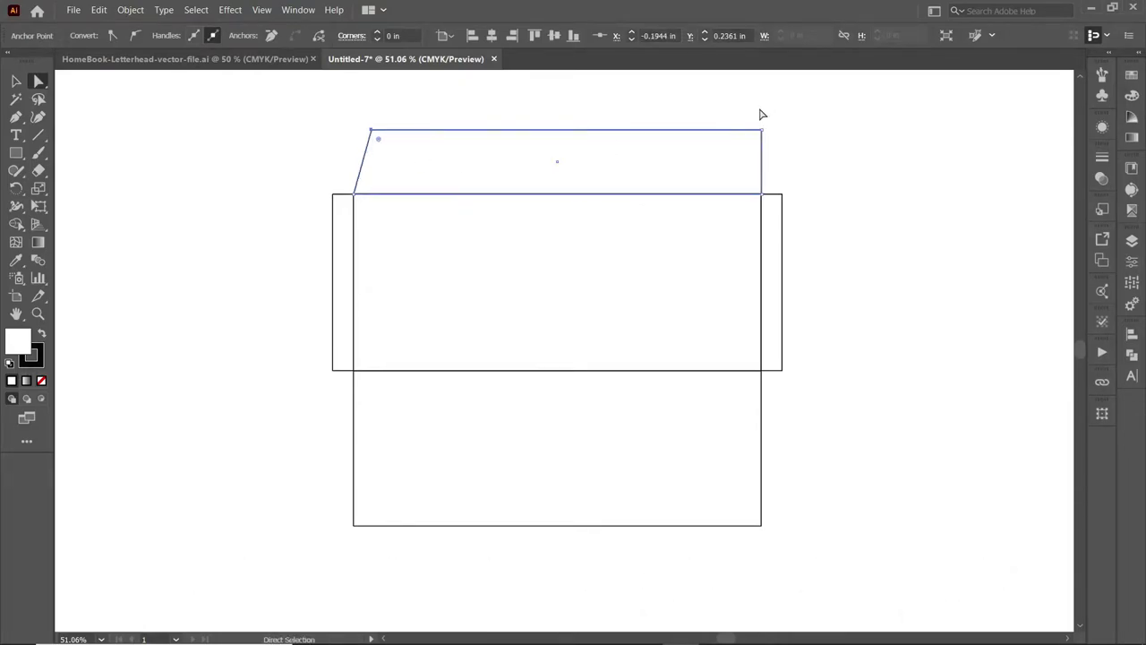
pyautogui.moveTo(762, 115); pyautogui.dragTo(803, 174)
pyautogui.hotkey('shift', 'Left')
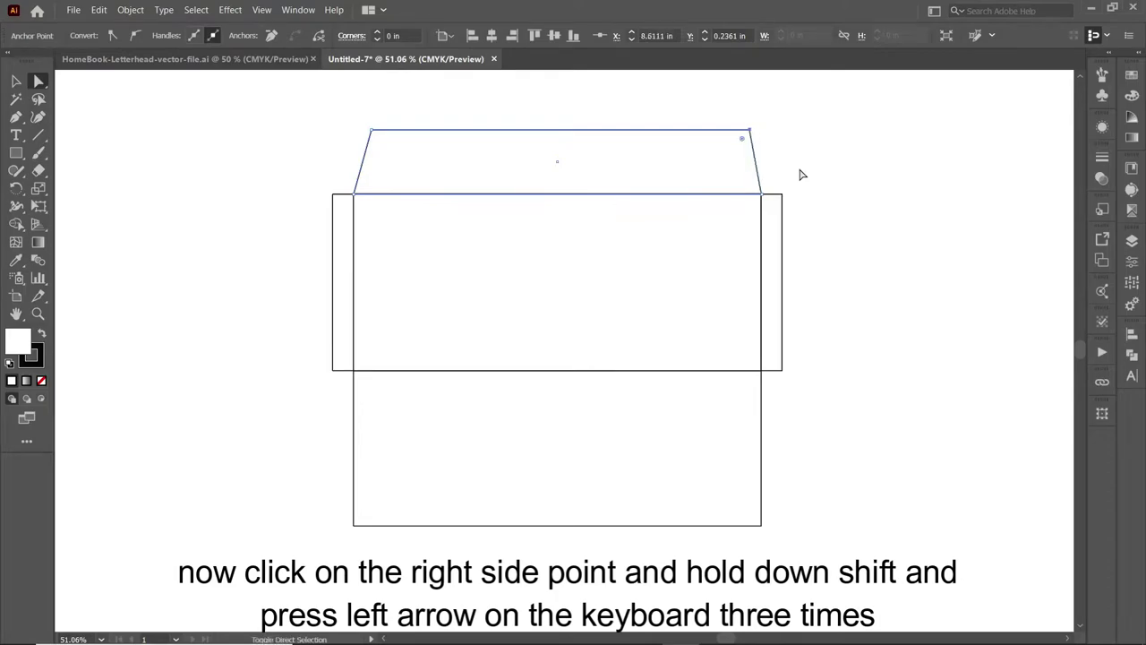
pyautogui.hotkey('shift', 'Left')
# Step: Taper both side flaps by lowering their outer top corners and raising their outer bottom corners
pyautogui.click(803, 174)
pyautogui.click(781, 209)
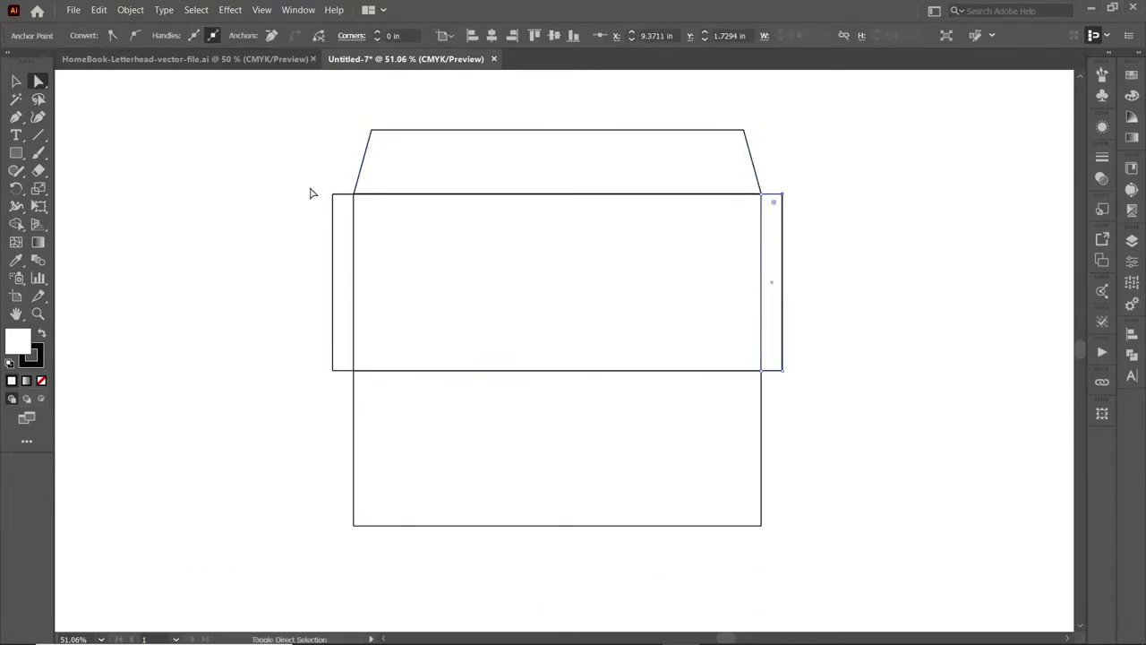
pyautogui.moveTo(311, 193); pyautogui.dragTo(346, 212)
pyautogui.hotkey('shift', 'Down')
pyautogui.hotkey('shift', 'Down')
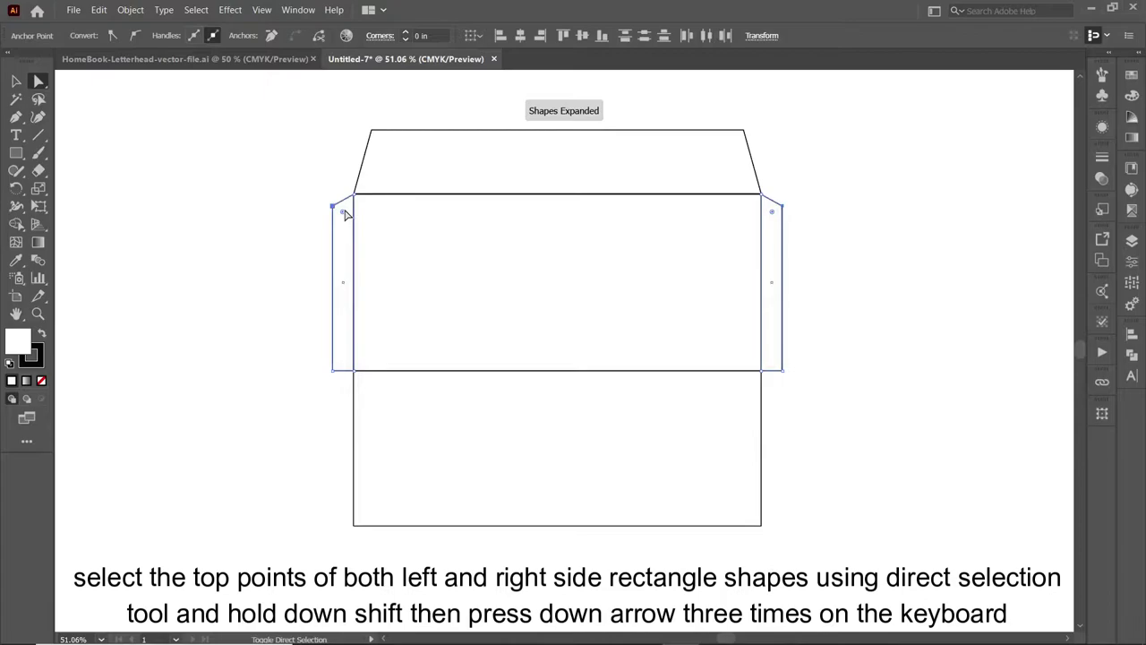
pyautogui.hotkey('shift', 'Down')
pyautogui.click(783, 369)
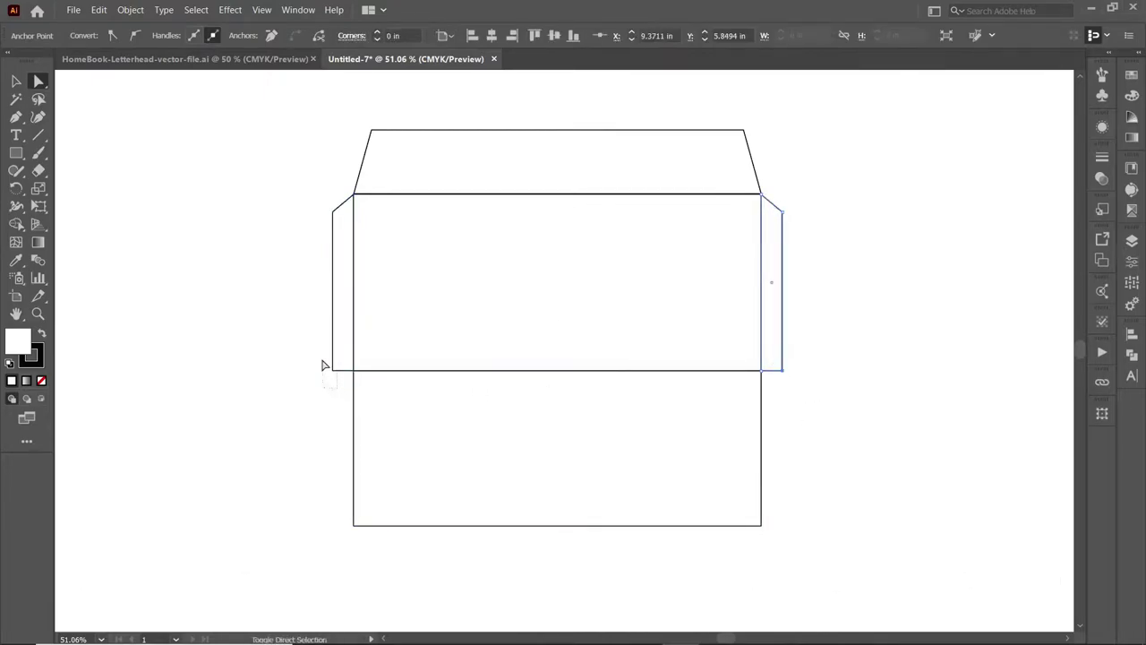
pyautogui.keyDown('shift'); pyautogui.click(325, 366); pyautogui.keyUp('shift')
pyautogui.hotkey('shift', 'Up')
pyautogui.hotkey('shift', 'Up')
pyautogui.hotkey('shift', 'Up')
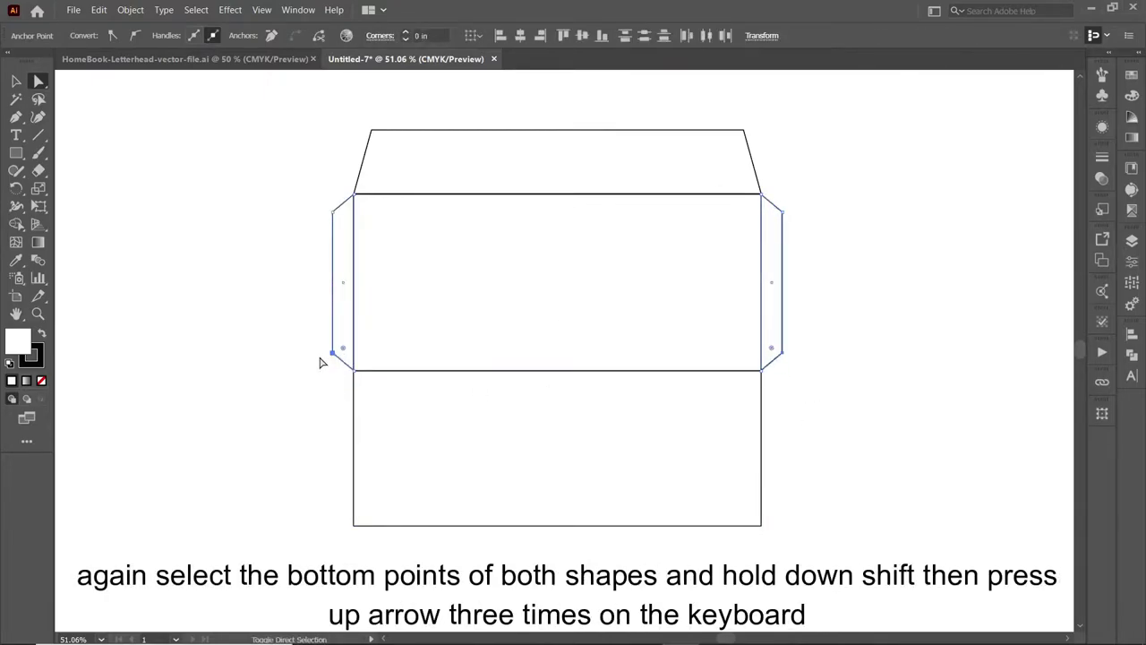
# Step: Taper the bottom flap by moving its two lower corners inward
pyautogui.moveTo(376, 542); pyautogui.dragTo(346, 511)
pyautogui.hotkey('shift', 'Right')
pyautogui.hotkey('shift', 'Right')
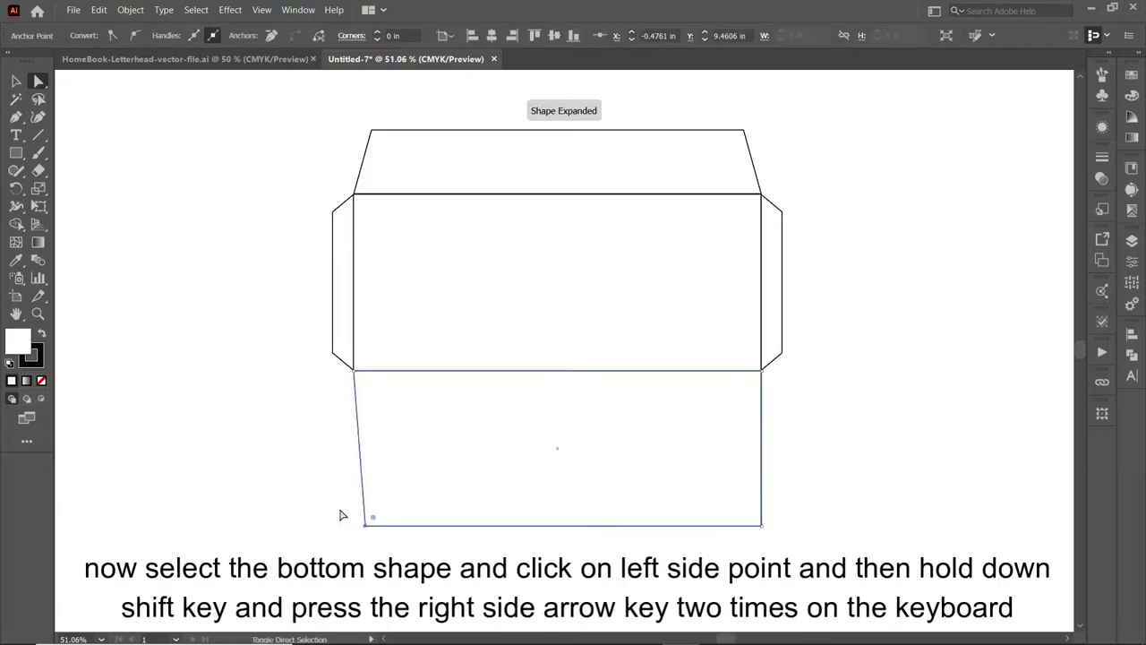
pyautogui.moveTo(787, 555); pyautogui.dragTo(744, 512)
pyautogui.hotkey('shift', 'Left')
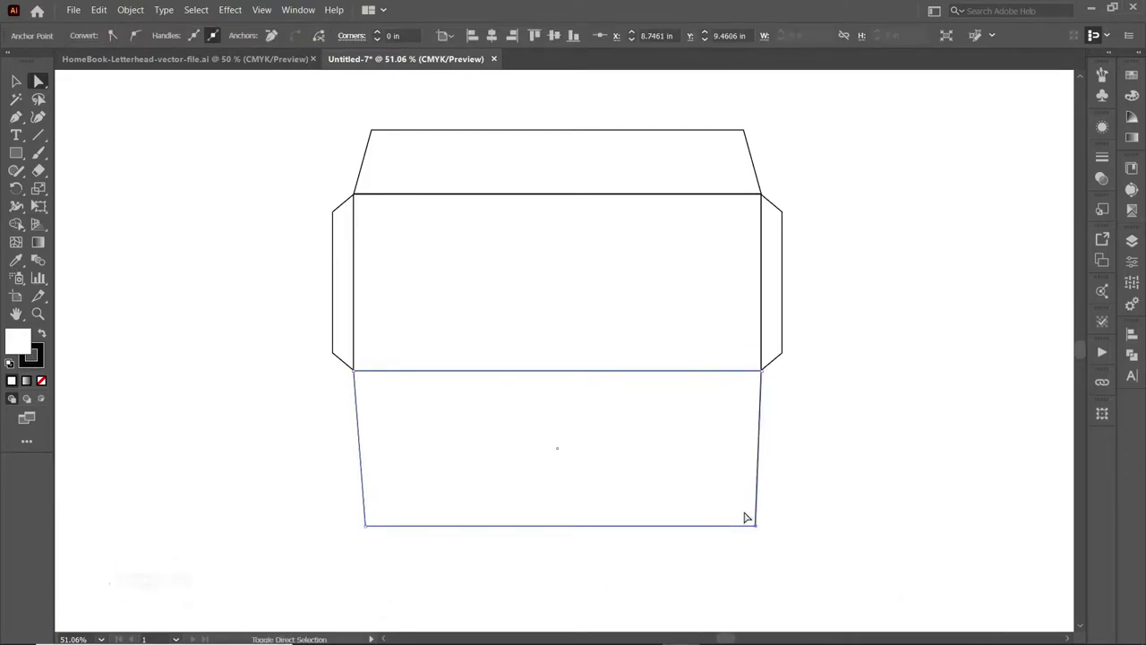
pyautogui.hotkey('shift', 'Left')
pyautogui.click(760, 570)
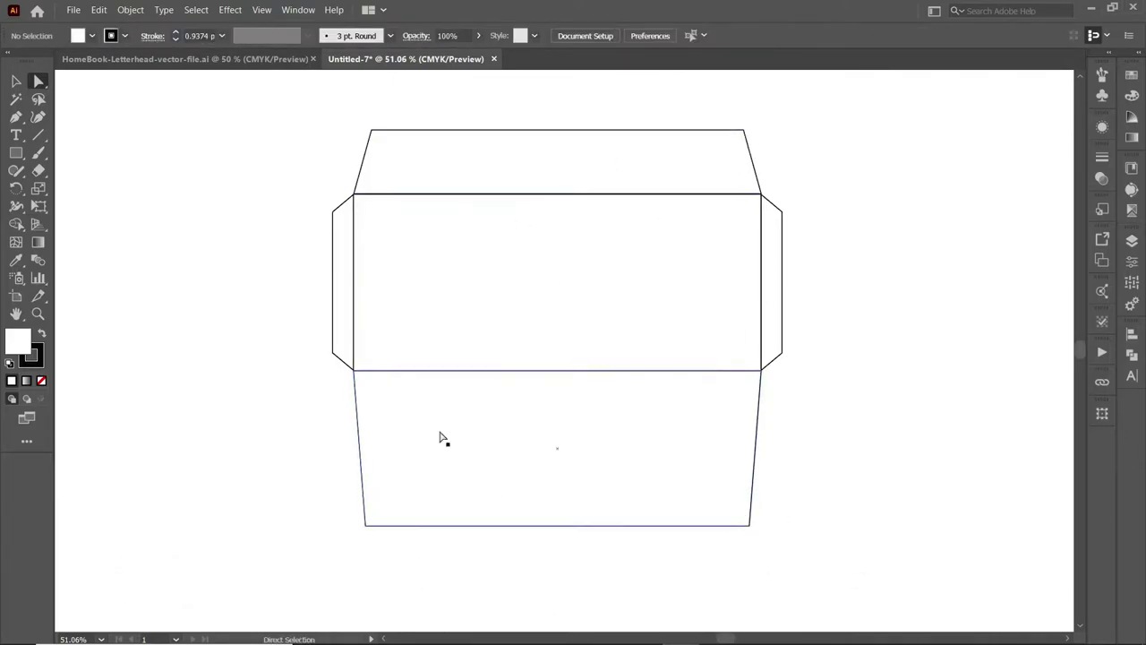
# Step: Select all the flaps' outer corners and round them with a Live Corners drag
pyautogui.moveTo(350, 542); pyautogui.dragTo(757, 515)
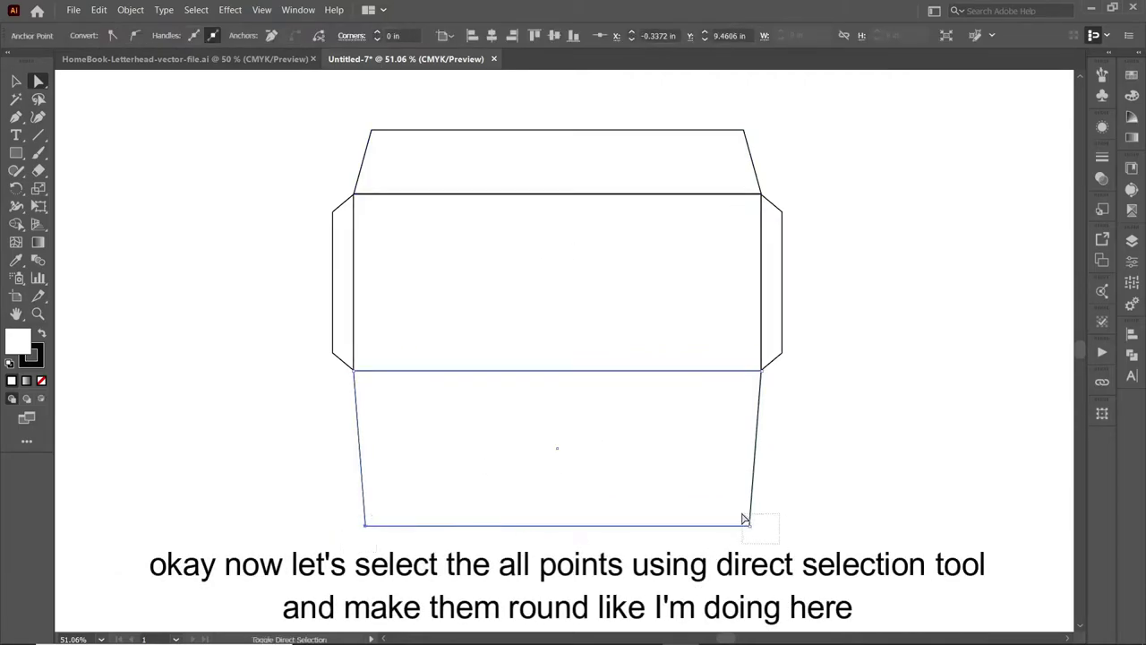
pyautogui.moveTo(735, 135); pyautogui.dragTo(365, 124)
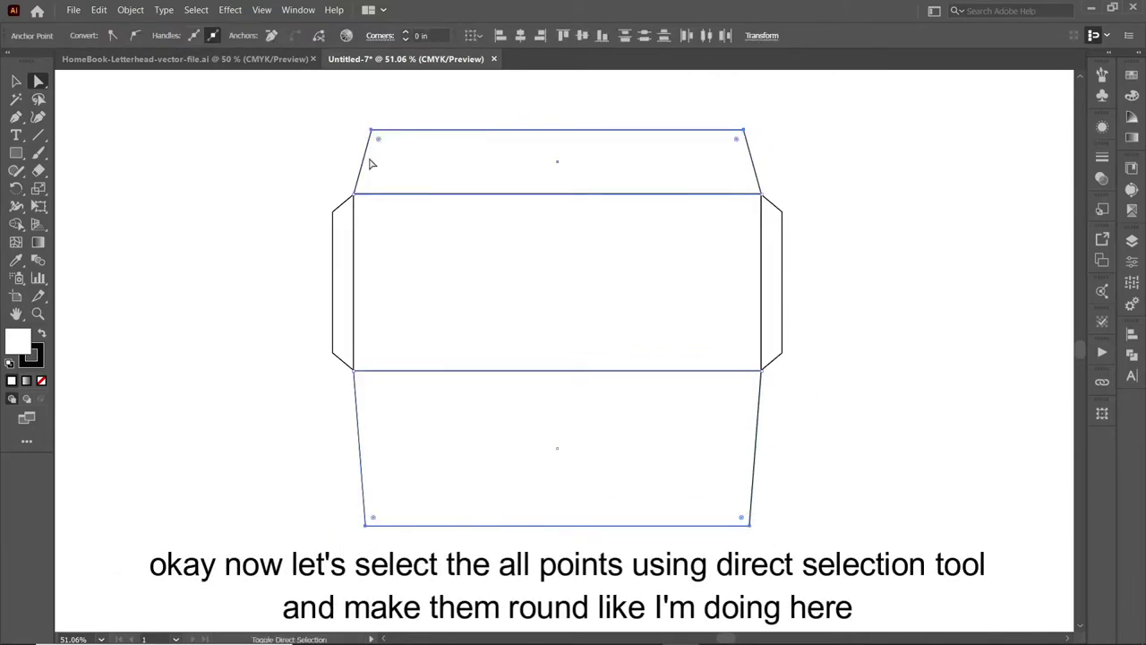
pyautogui.moveTo(313, 190); pyautogui.dragTo(342, 383)
pyautogui.moveTo(799, 233); pyautogui.dragTo(776, 383)
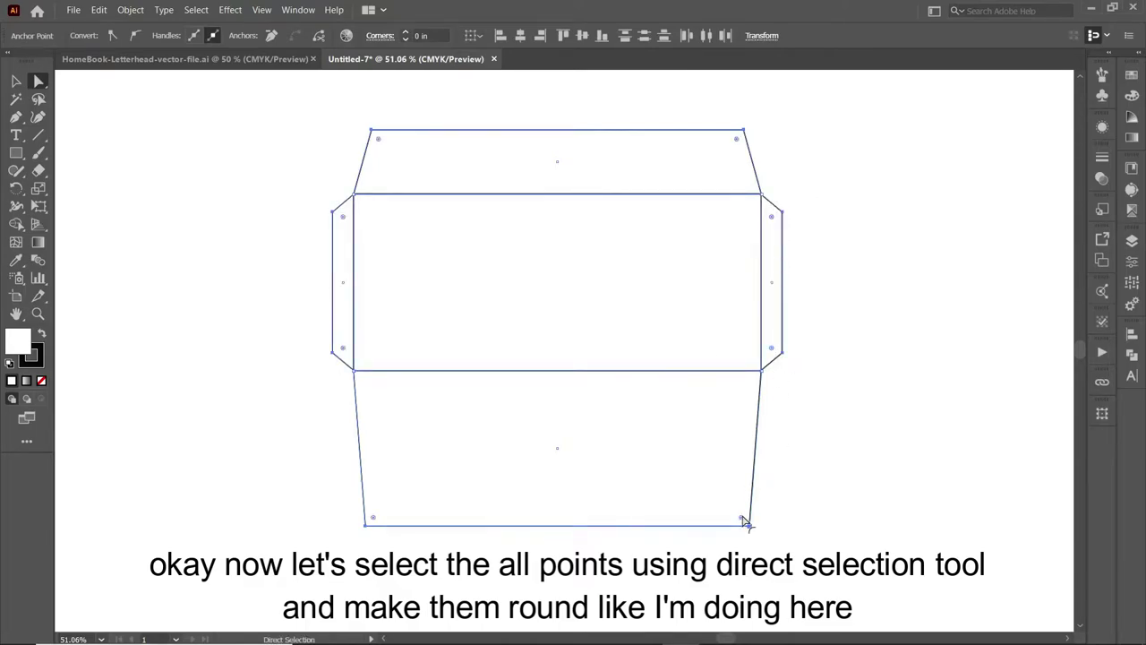
pyautogui.moveTo(743, 519); pyautogui.dragTo(733, 512)
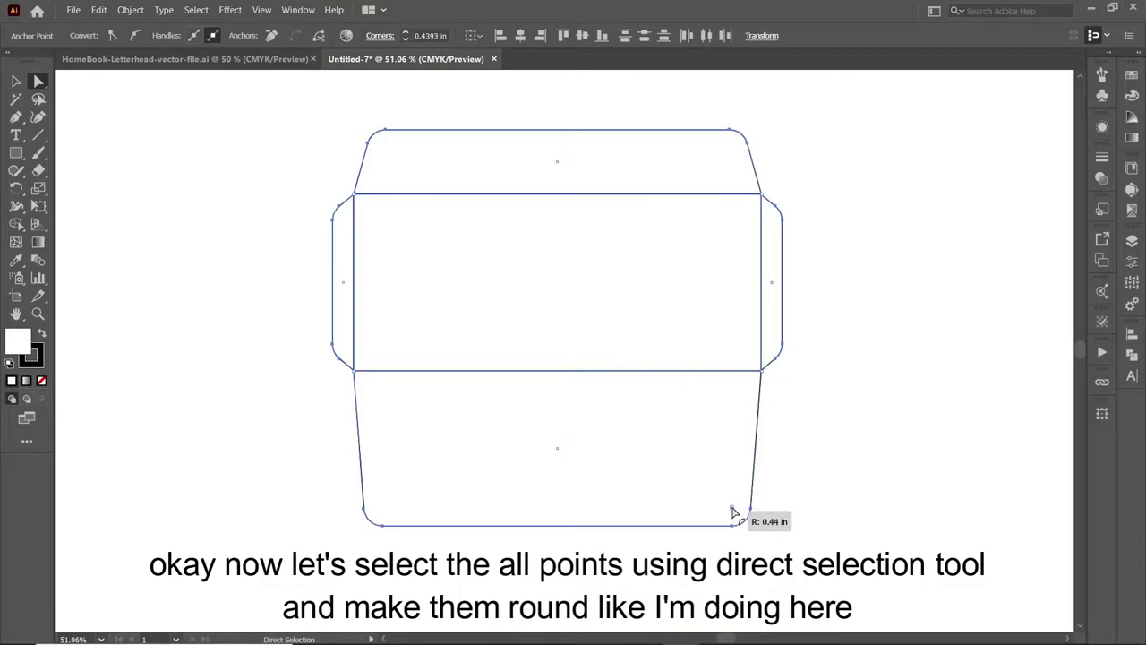
pyautogui.click(803, 493)
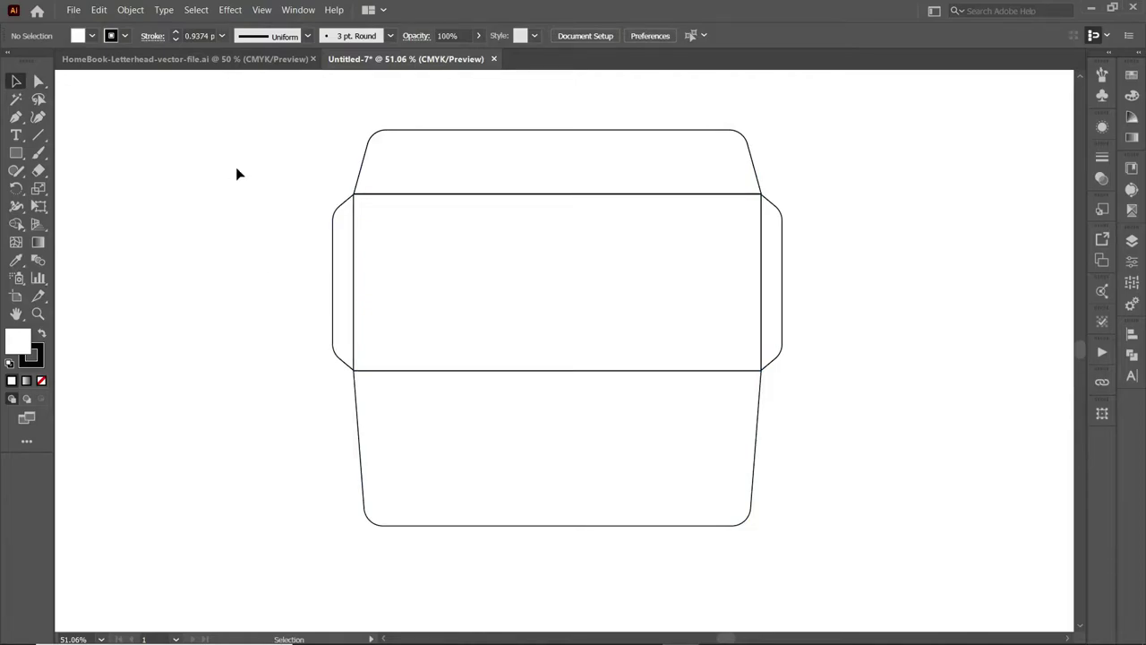
# Step: Copy the HomeBook logo and contact details from the letterhead and paste them below the envelope
pyautogui.click(231, 61)
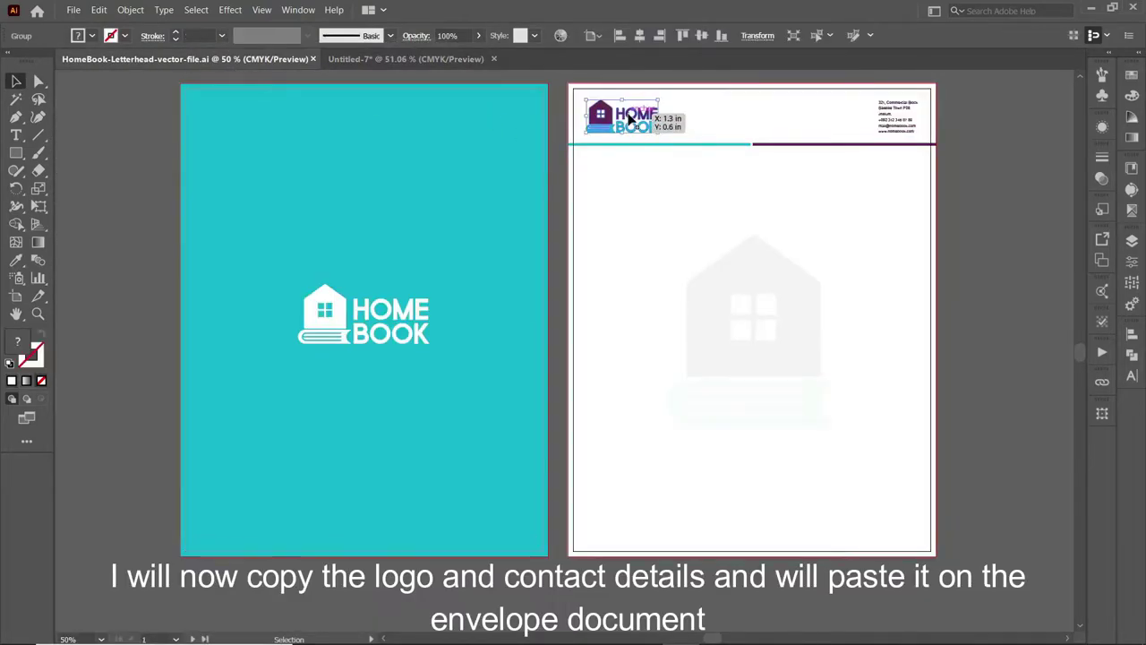
pyautogui.click(98, 10)
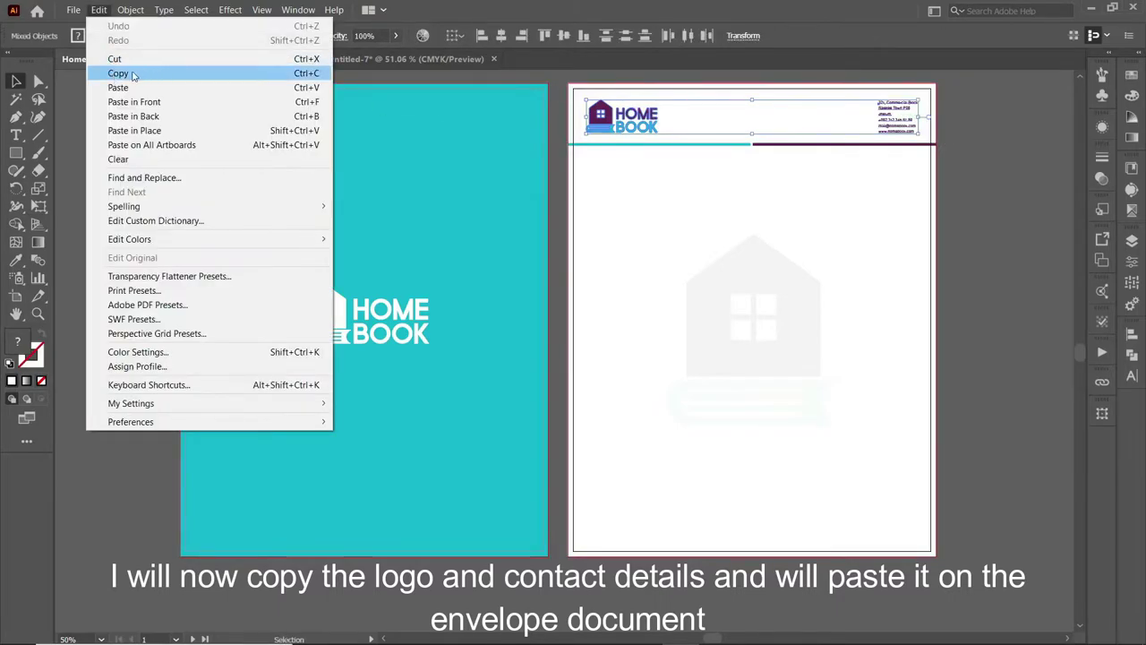
pyautogui.click(114, 71)
pyautogui.click(328, 72)
pyautogui.click(340, 59)
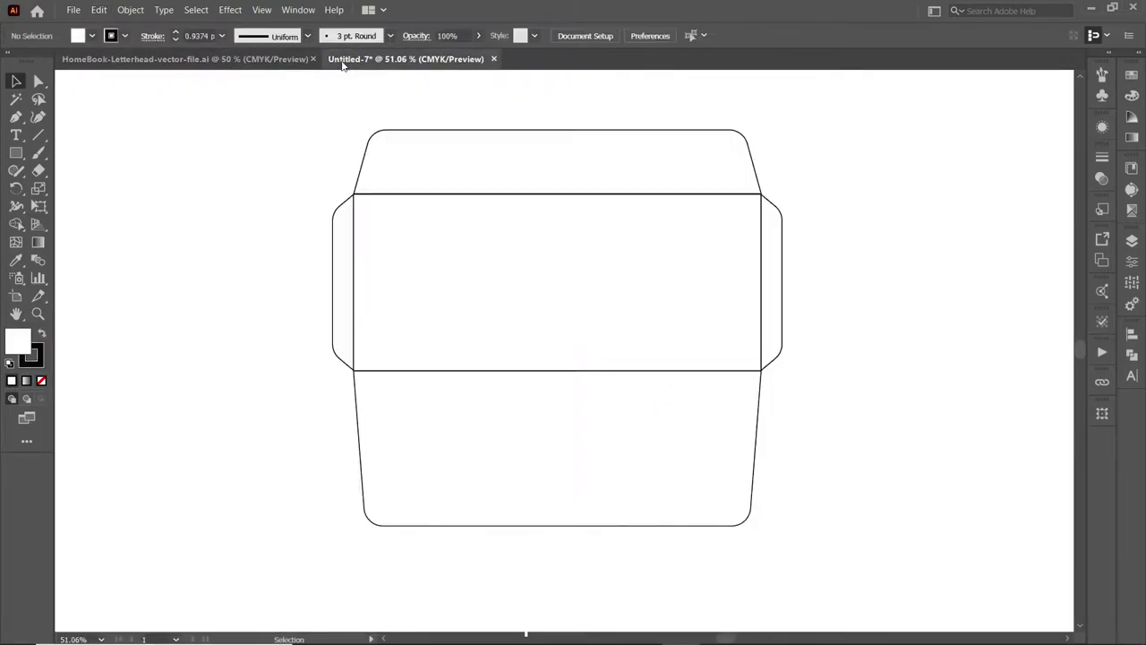
pyautogui.click(99, 10)
pyautogui.click(135, 84)
pyautogui.moveTo(434, 361)
pyautogui.mouseDown()
pyautogui.moveTo(415, 457)
pyautogui.moveTo(413, 597)
pyautogui.mouseUp()
pyautogui.click(314, 500)
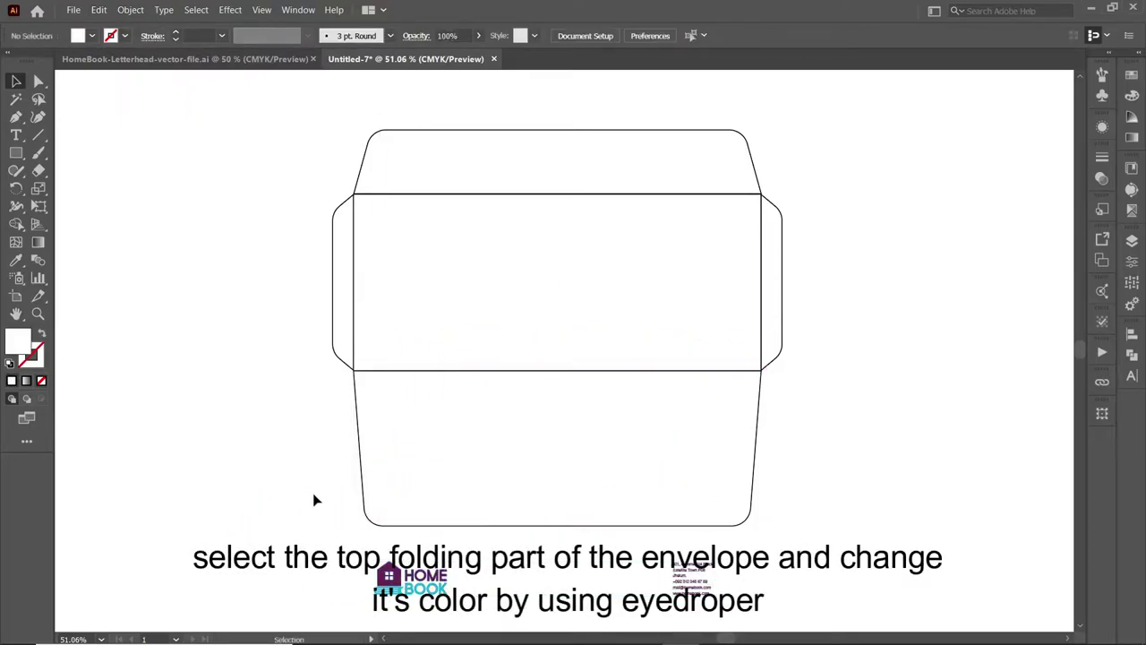
# Step: Fill the top flap with the logo's purple using the Eyedropper
pyautogui.click(366, 174)
pyautogui.click(15, 260)
pyautogui.click(404, 568)
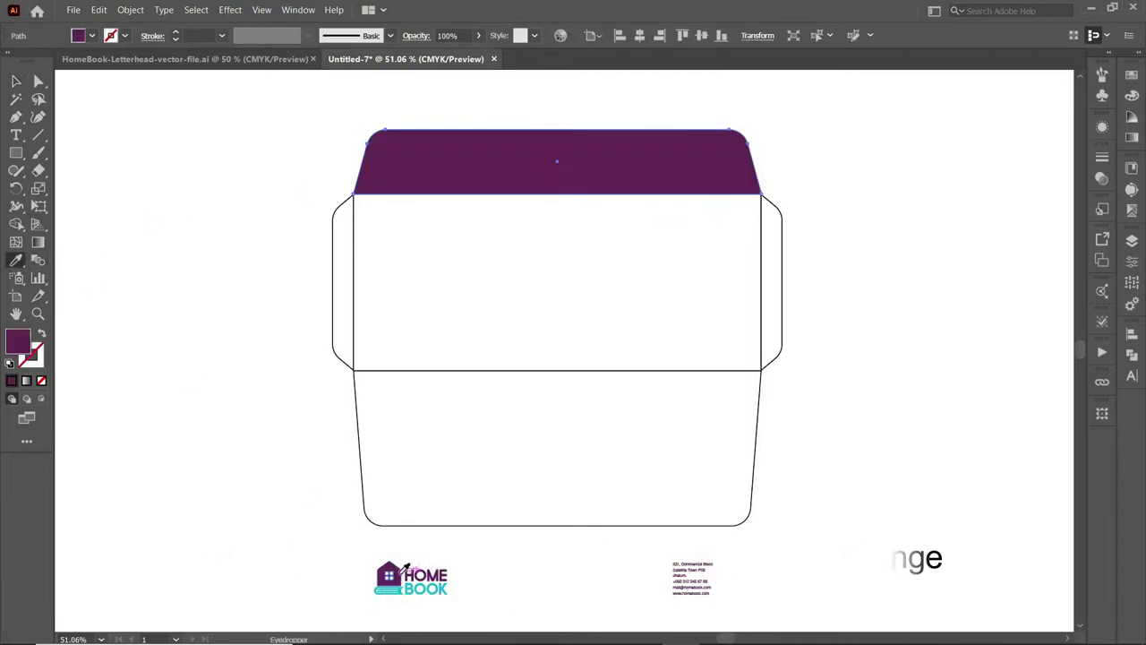
pyautogui.click(15, 81)
pyautogui.click(300, 337)
# Step: Fill the side and bottom flaps light grey and remove outlines from them and the centre panel
pyautogui.keyDown('shift'); pyautogui.click(768, 363); pyautogui.keyUp('shift')
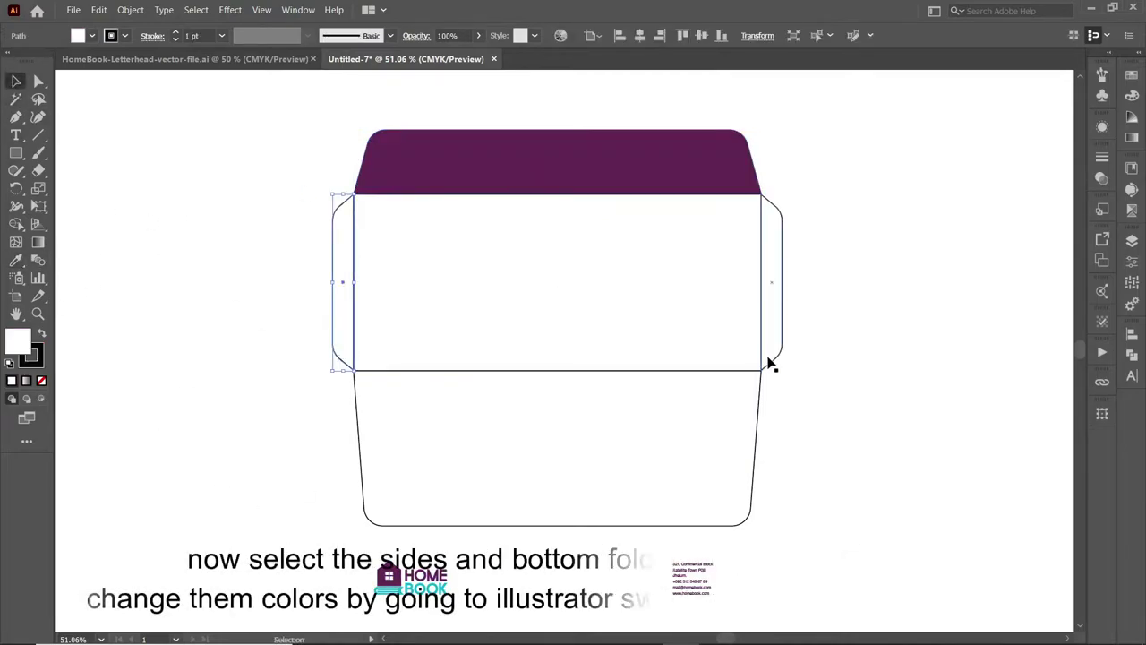
pyautogui.keyDown('shift'); pyautogui.click(759, 412); pyautogui.keyUp('shift')
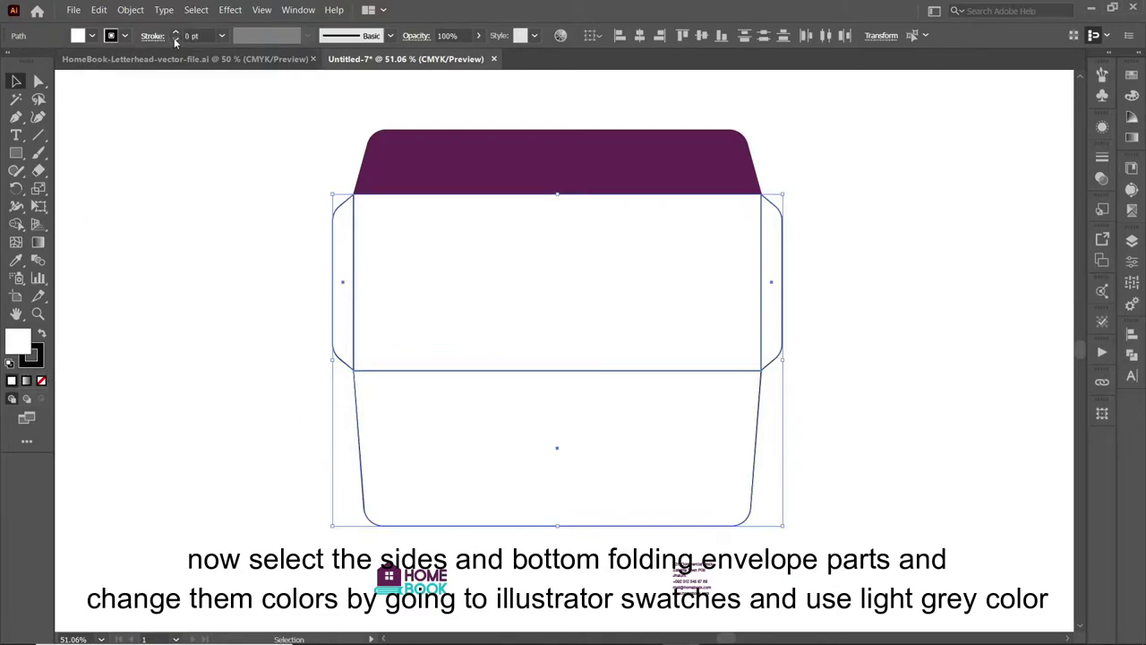
pyautogui.click(91, 36)
pyautogui.click(12, 64)
pyautogui.click(79, 38)
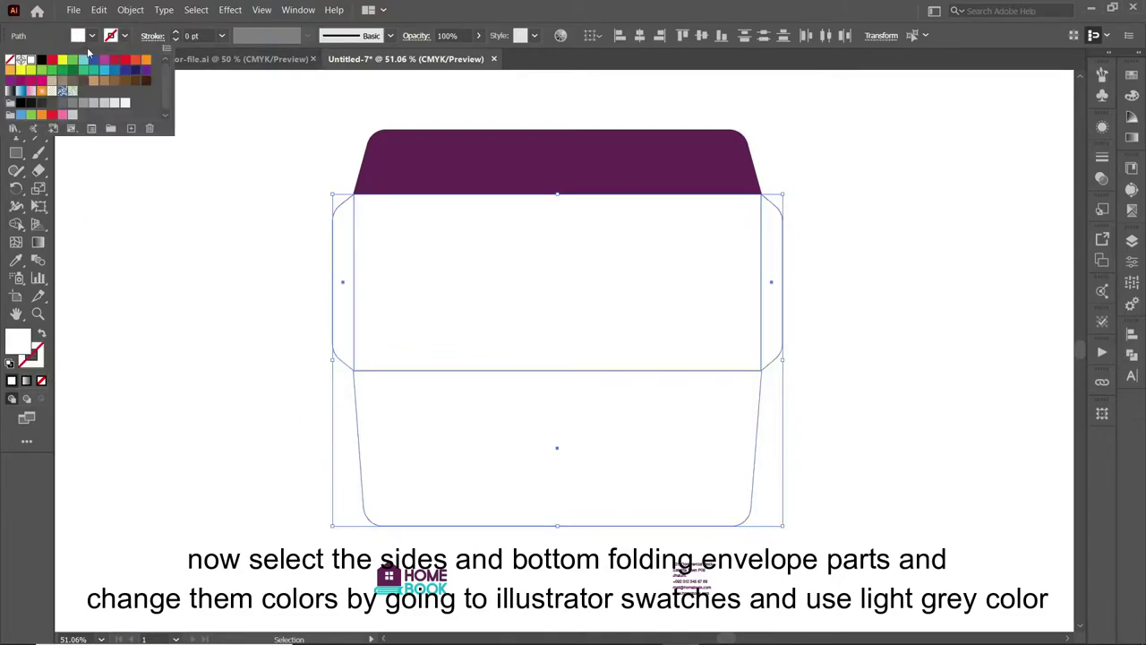
pyautogui.click(115, 105)
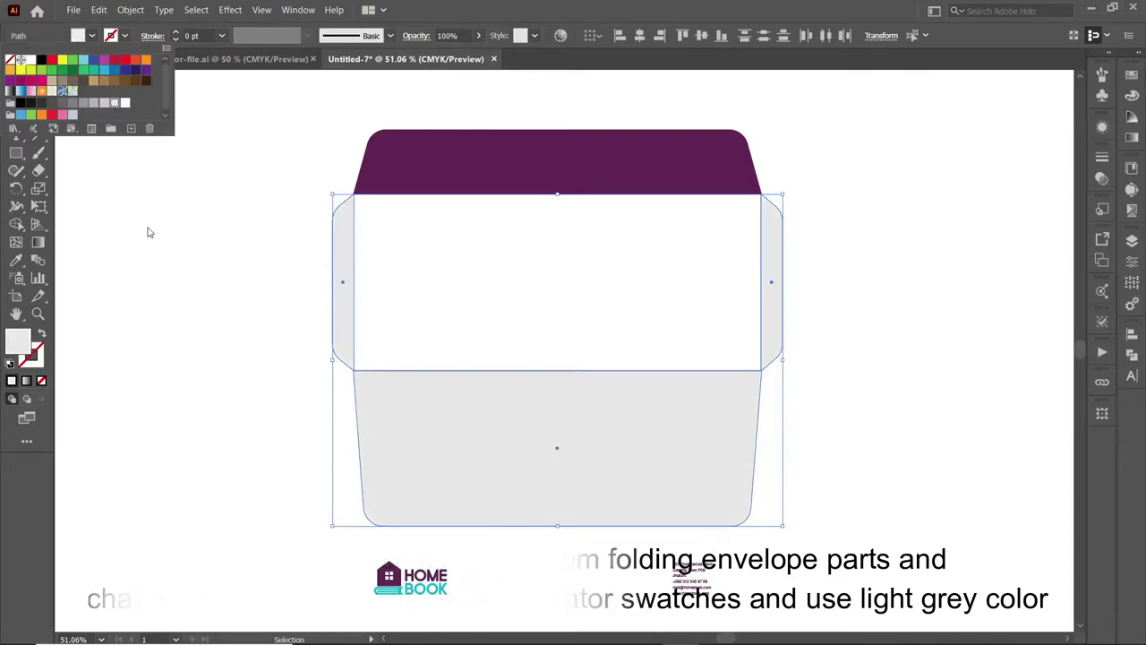
pyautogui.click(169, 300)
pyautogui.click(468, 323)
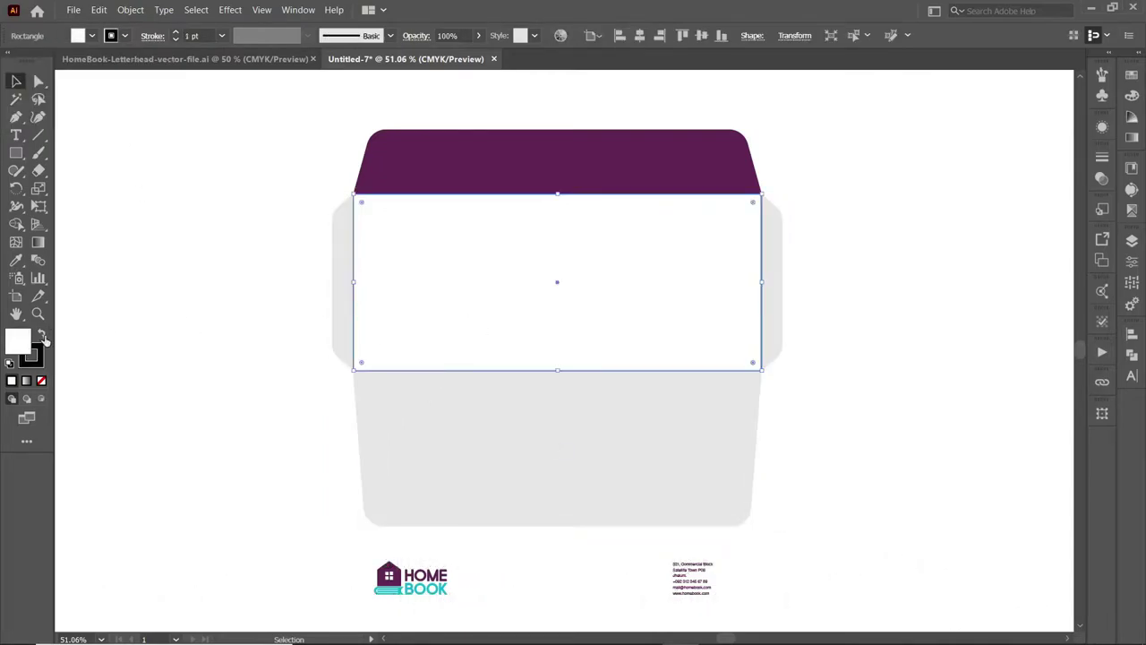
pyautogui.click(175, 38)
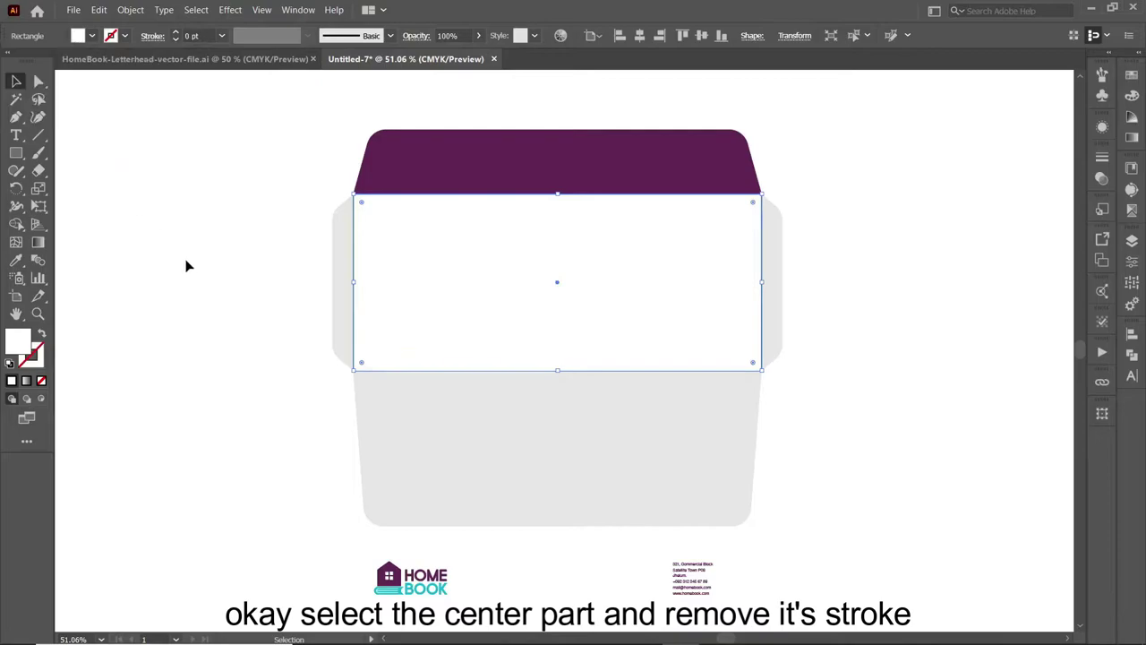
pyautogui.click(204, 318)
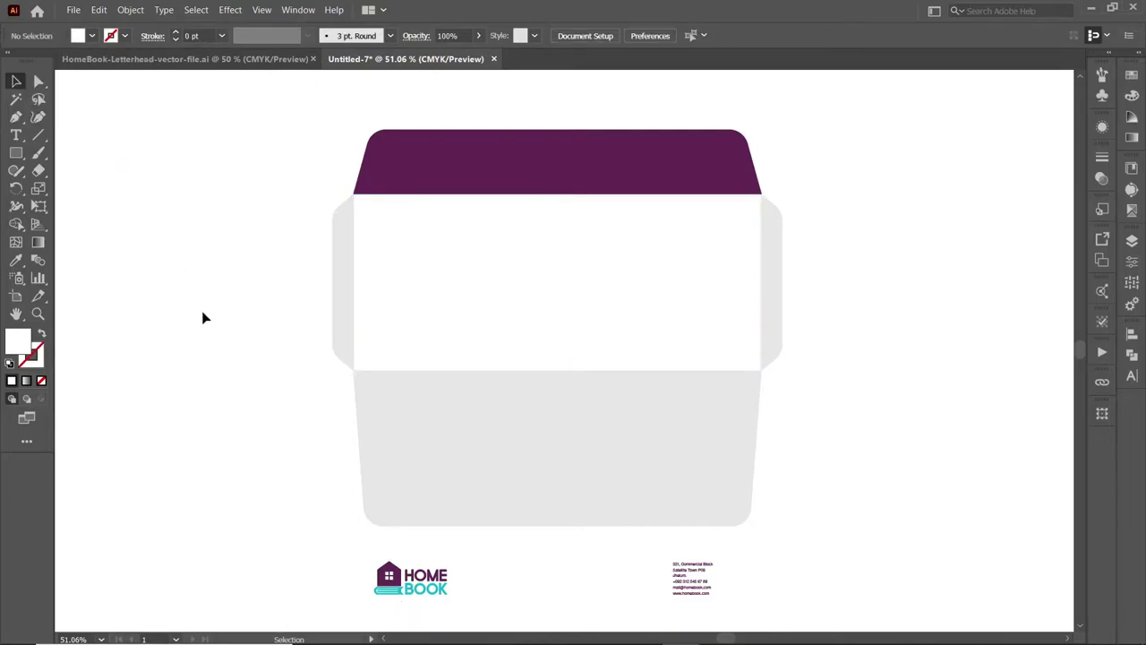
pyautogui.click(430, 300)
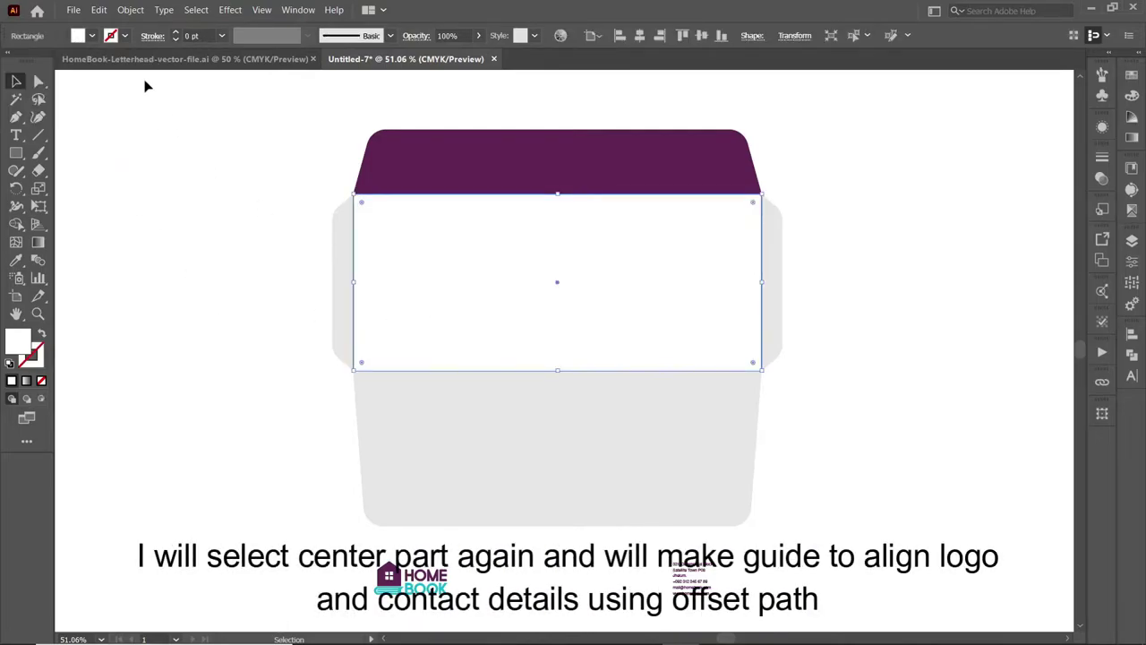
# Step: Make an inset offset (about -0.25 in) guide from the centre panel and copy the logo into its top-left
pyautogui.click(130, 10)
pyautogui.click(354, 365)
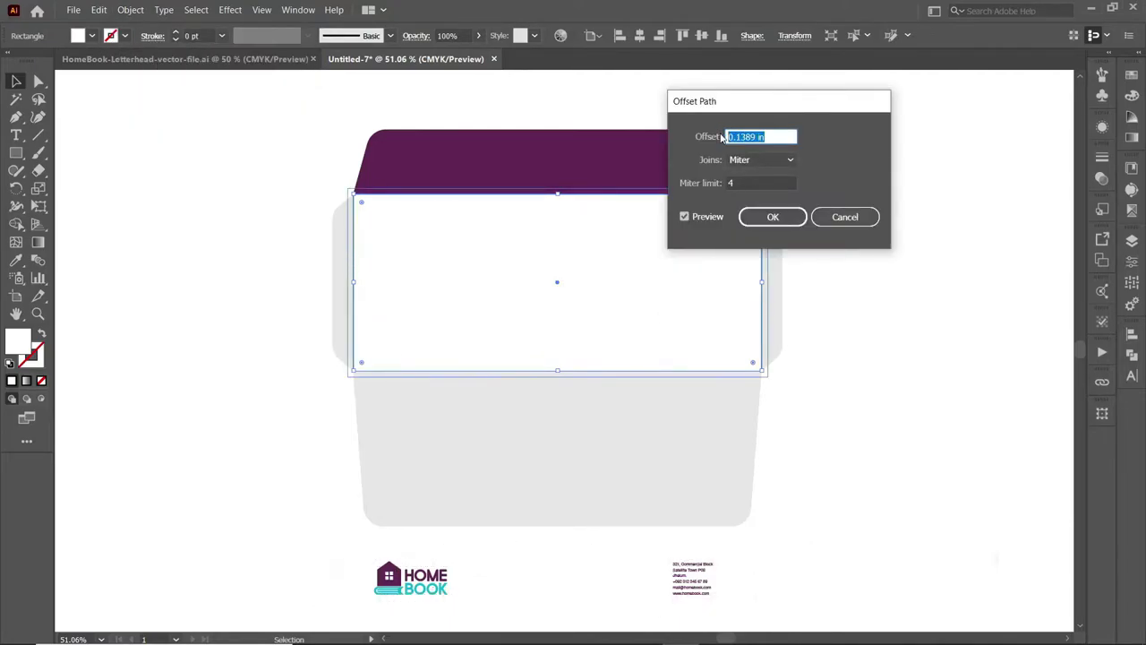
pyautogui.write('-0.25')
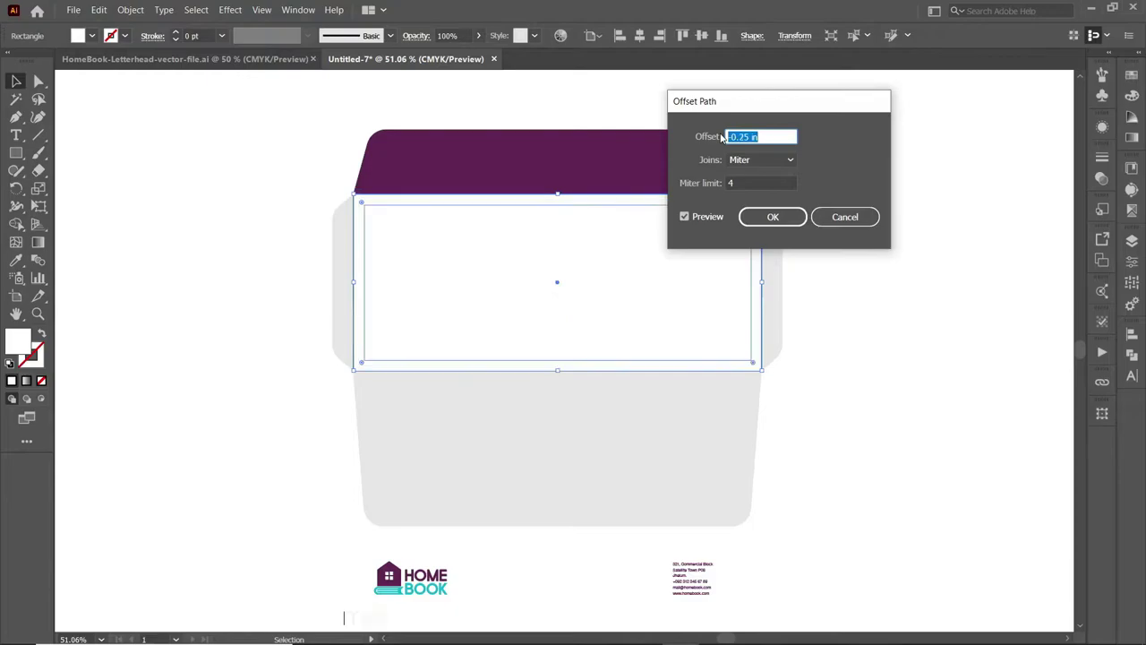
pyautogui.press('Down')
pyautogui.press('Down')
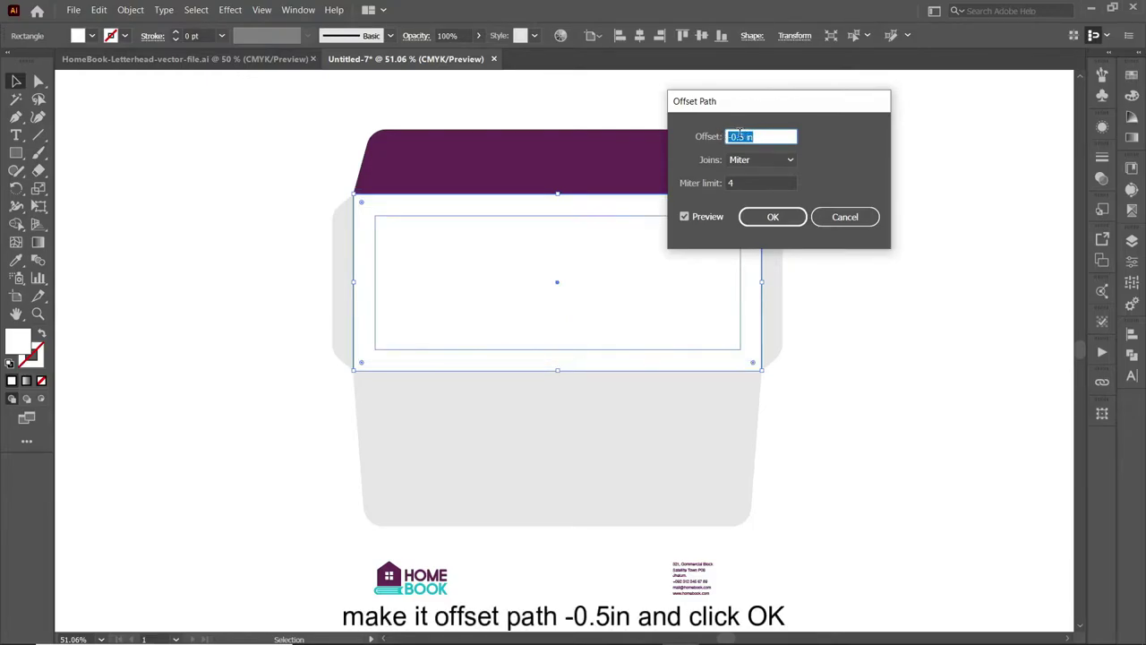
pyautogui.click(770, 222)
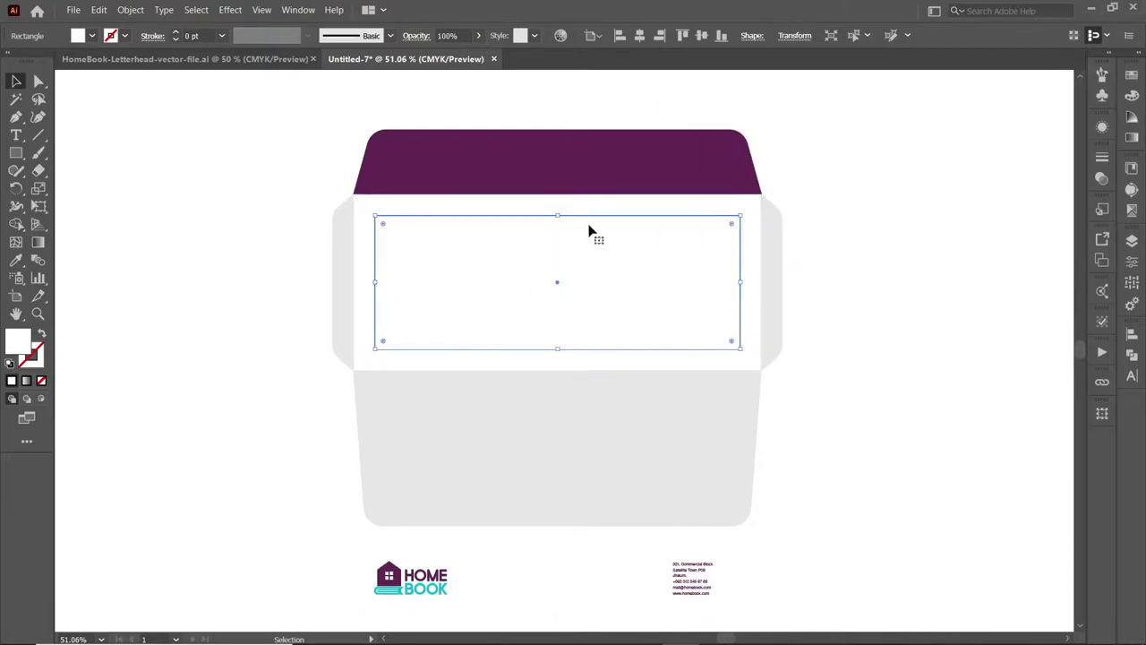
pyautogui.rightClick(513, 231)
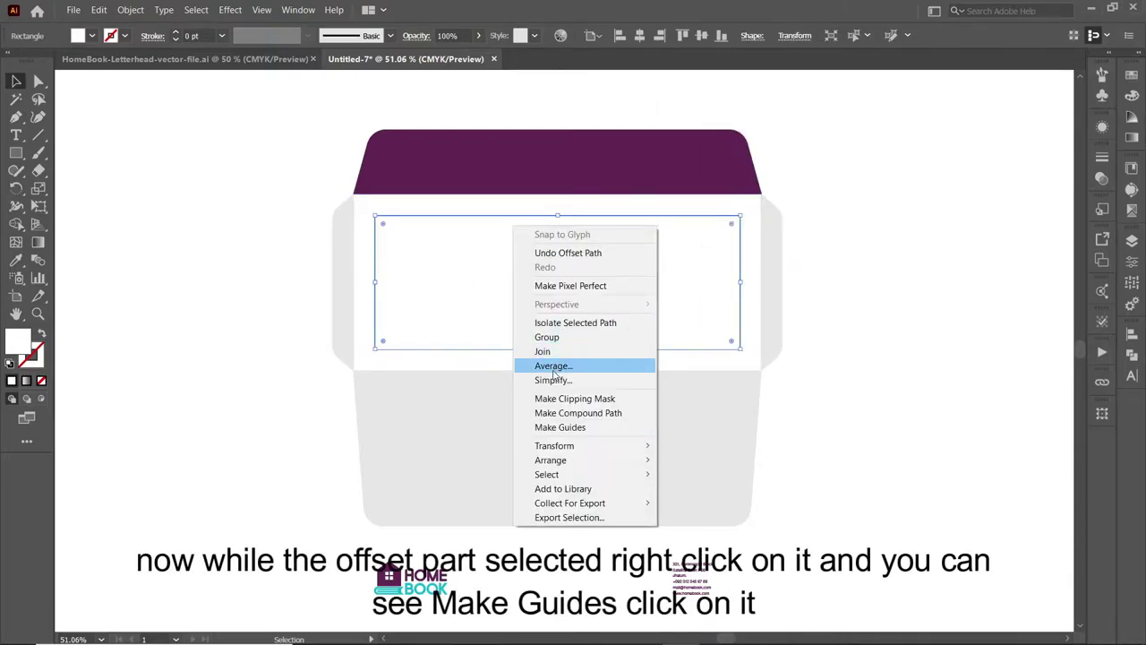
pyautogui.click(572, 428)
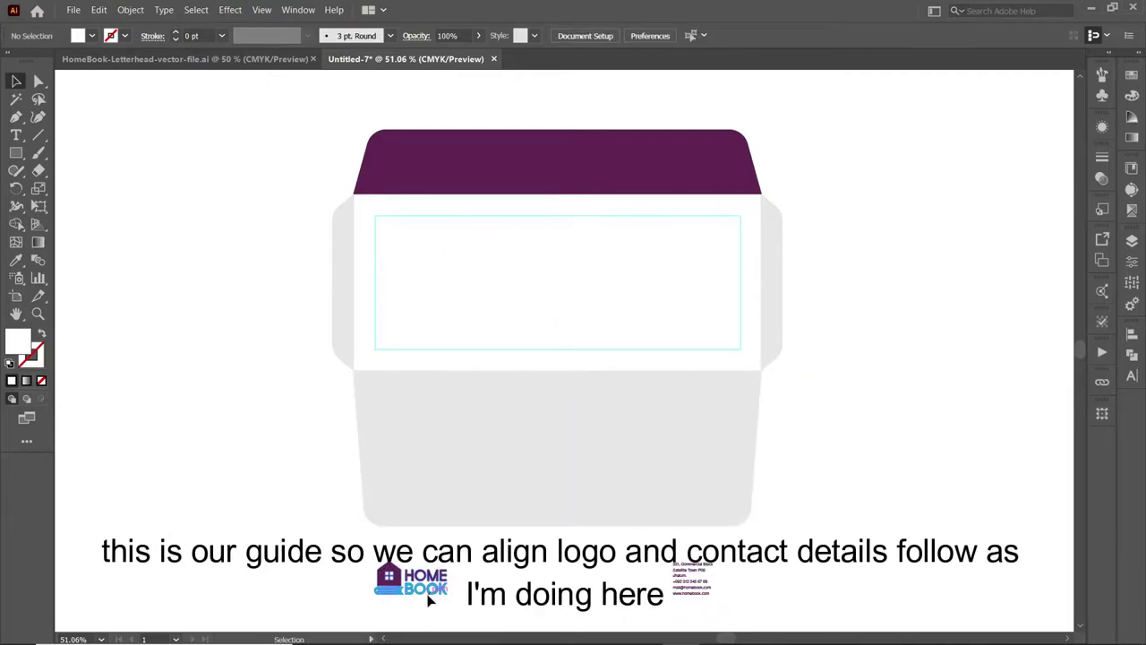
pyautogui.moveTo(430, 600)
pyautogui.mouseDown()
pyautogui.moveTo(434, 255)
pyautogui.moveTo(379, 247)
pyautogui.mouseUp()
# Step: Position the logo inside the guide and copy the contact details to the envelope's left
pyautogui.click(227, 315)
pyautogui.click(269, 323)
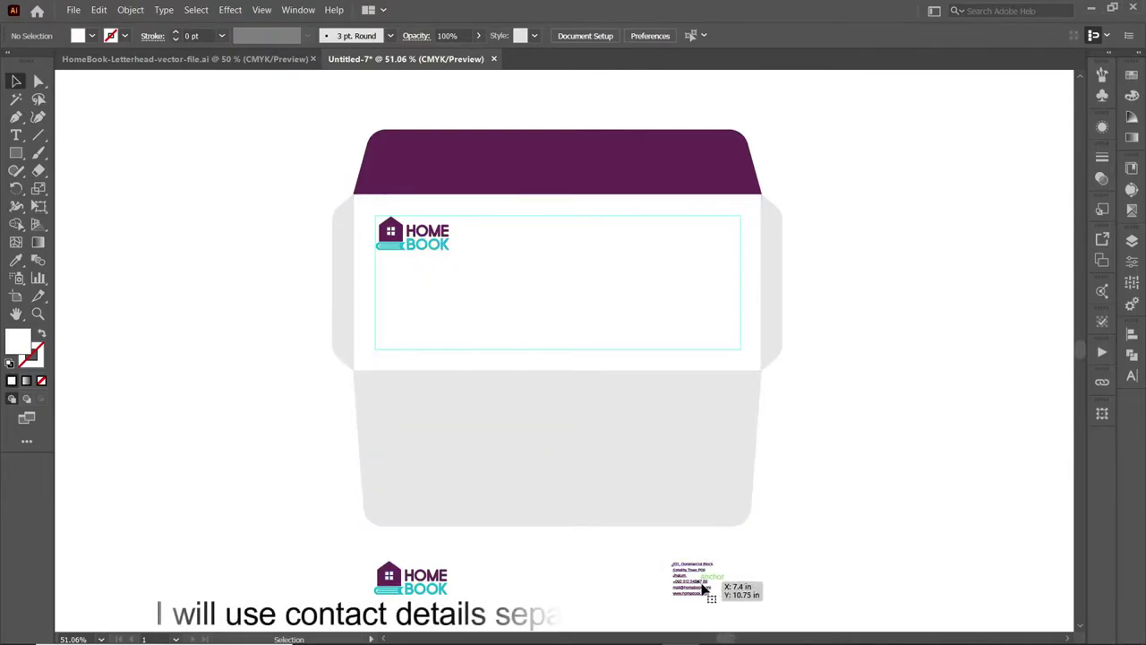
pyautogui.moveTo(699, 586)
pyautogui.mouseDown()
pyautogui.moveTo(253, 445)
pyautogui.moveTo(301, 437)
pyautogui.mouseUp()
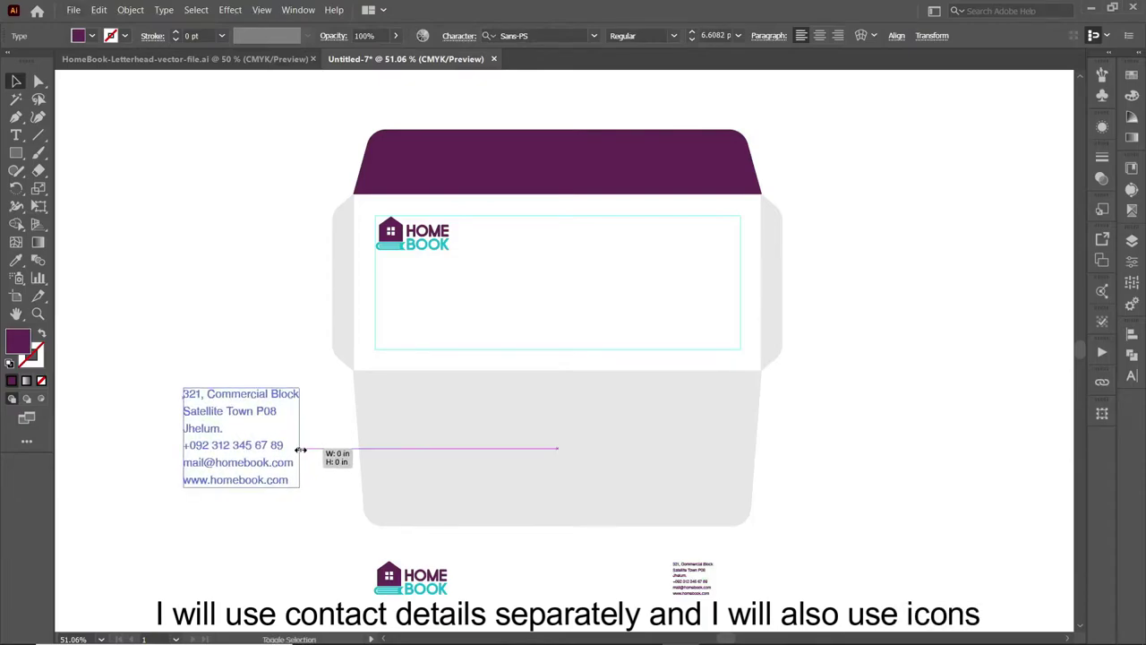
pyautogui.tripleClick(197, 414)
pyautogui.click(192, 442)
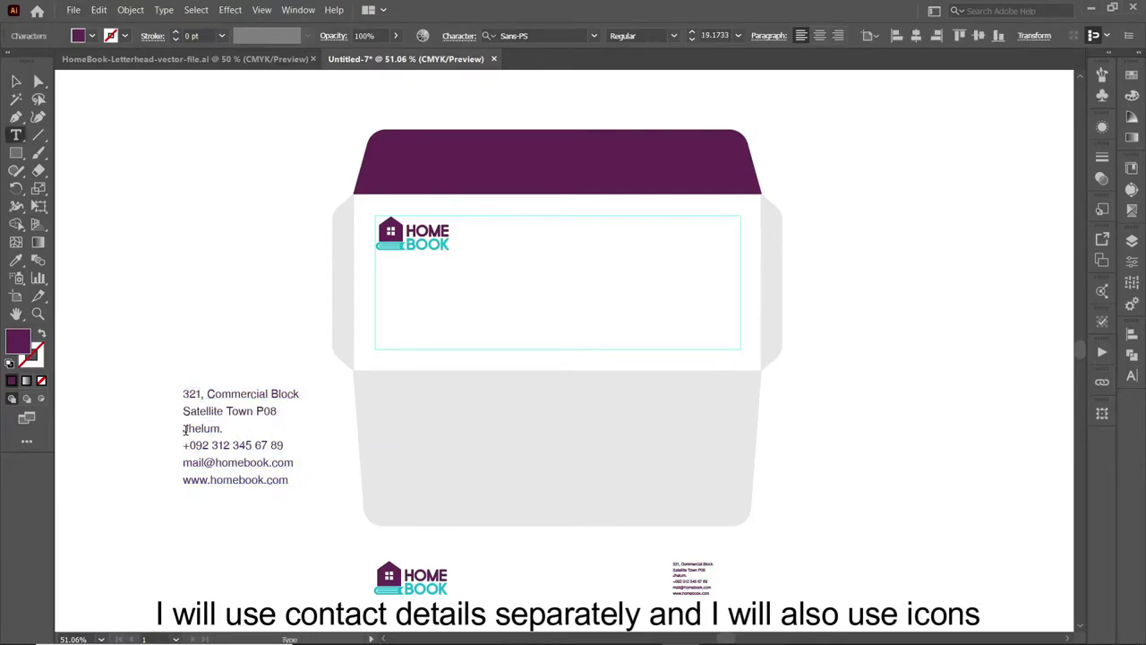
pyautogui.press('BackSpace')
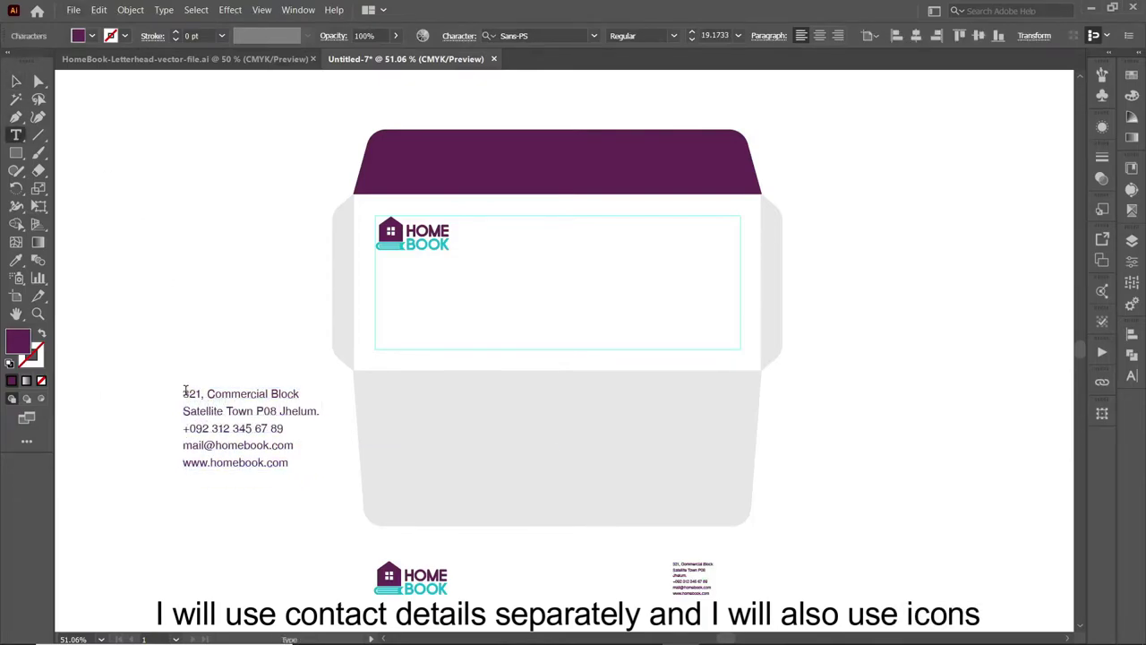
pyautogui.moveTo(185, 391); pyautogui.dragTo(342, 415)
pyautogui.press('BackSpace')
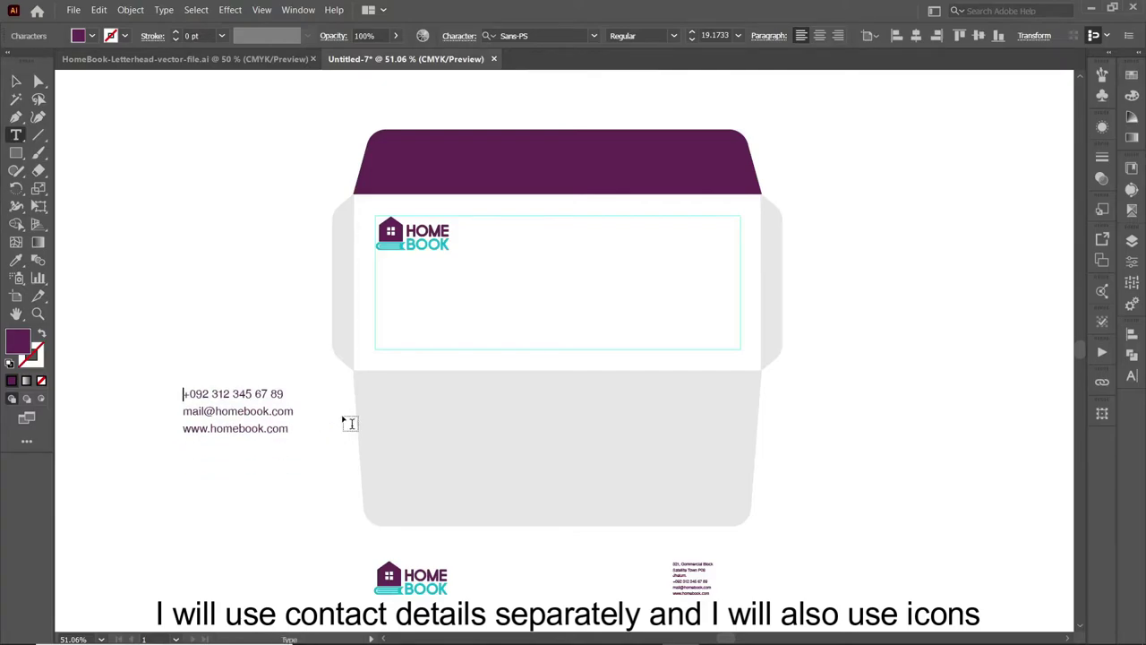
pyautogui.click(15, 81)
pyautogui.hotkey('ctrl', 'v')
pyautogui.moveTo(535, 350); pyautogui.dragTo(229, 275)
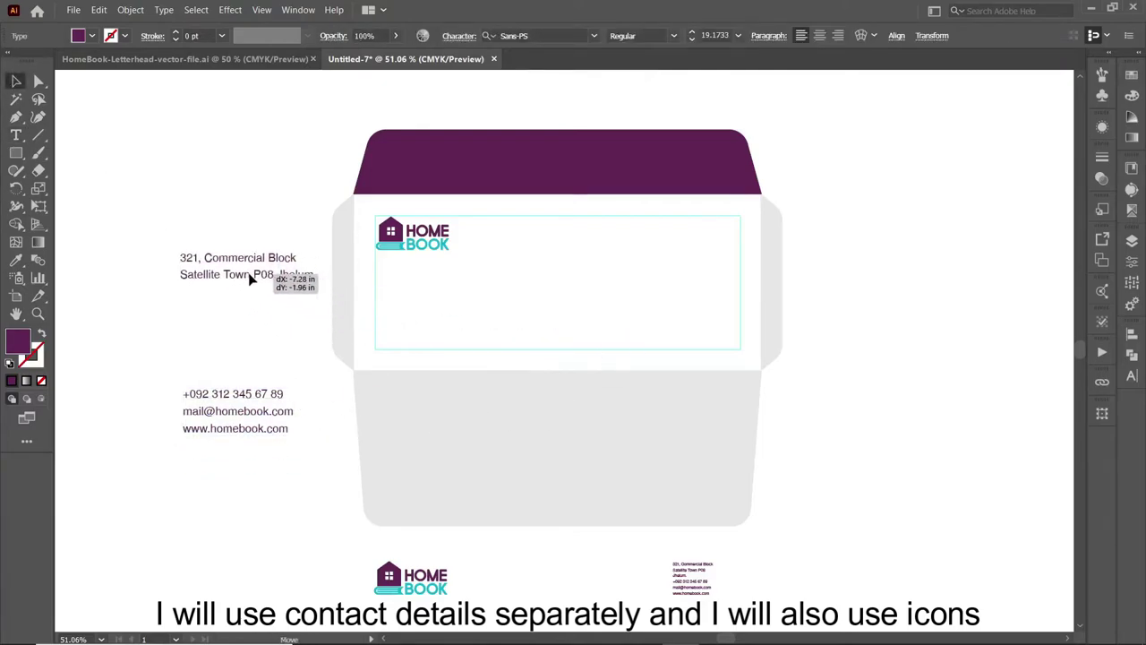
# Step: Split the phone number into its own text object above the email line
pyautogui.press('t')
pyautogui.moveTo(285, 394); pyautogui.dragTo(175, 394)
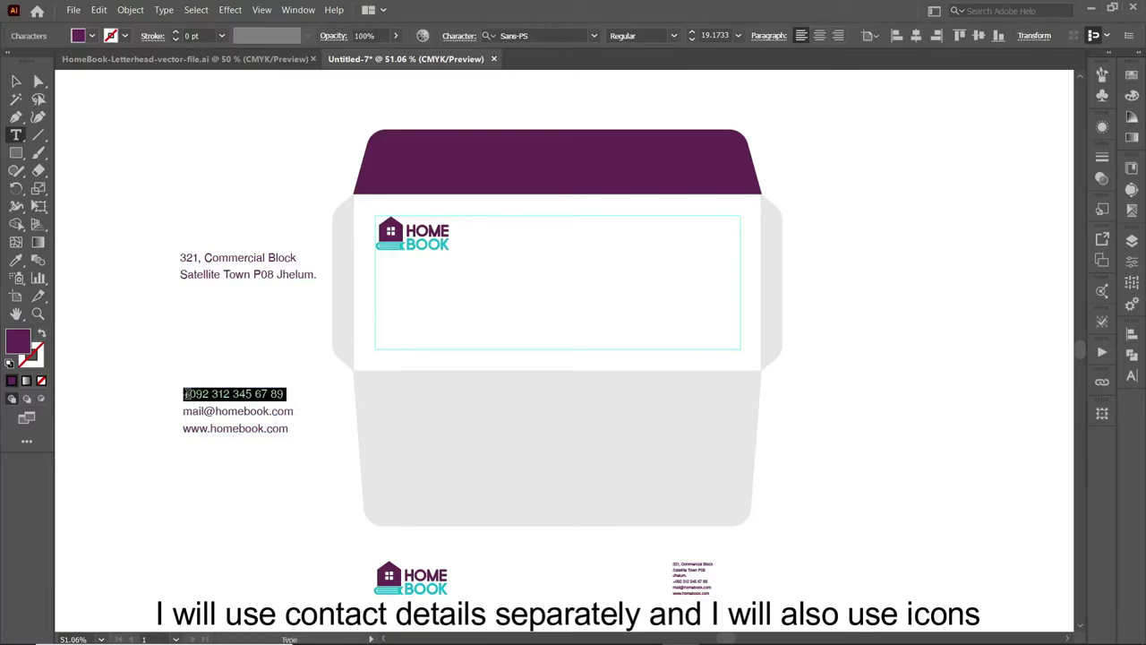
pyautogui.hotkey('ctrl', 'x')
pyautogui.press('Escape')
pyautogui.hotkey('ctrl', 'v')
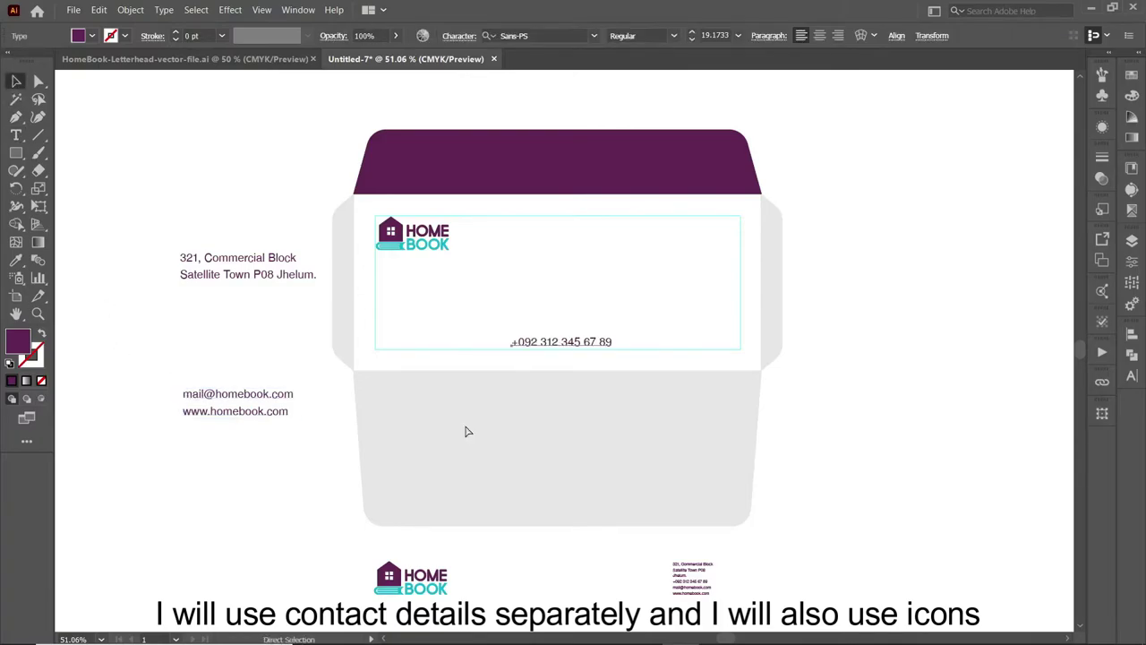
pyautogui.moveTo(564, 344); pyautogui.dragTo(253, 335)
# Step: Move the address block below the website line
pyautogui.press('t')
pyautogui.click(287, 326)
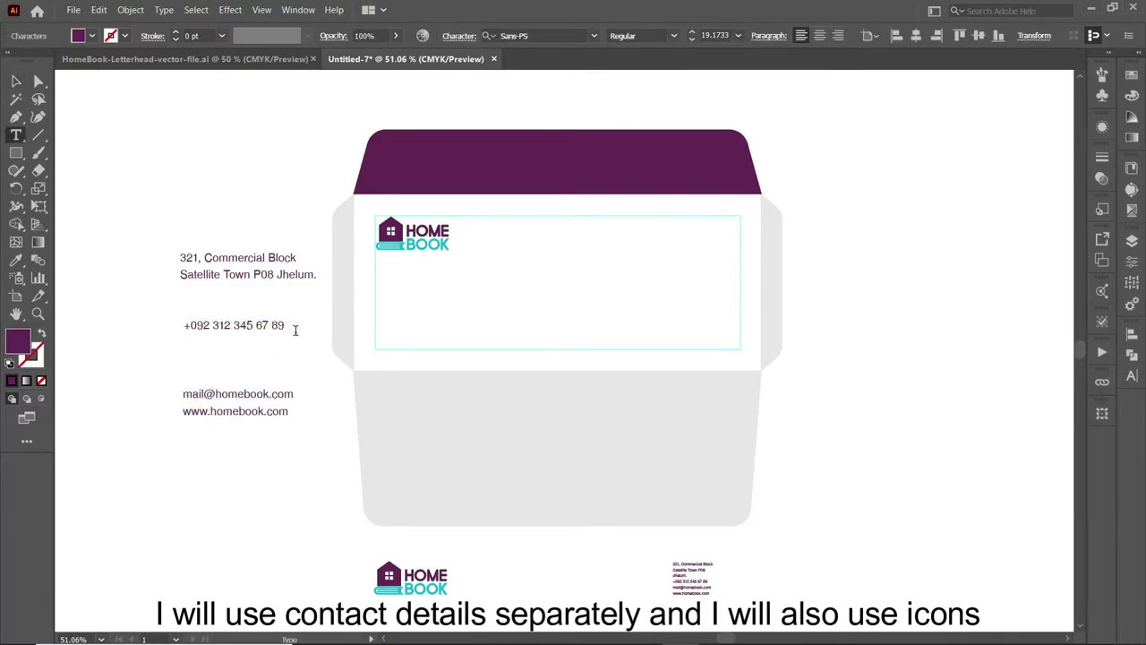
pyautogui.click(17, 98)
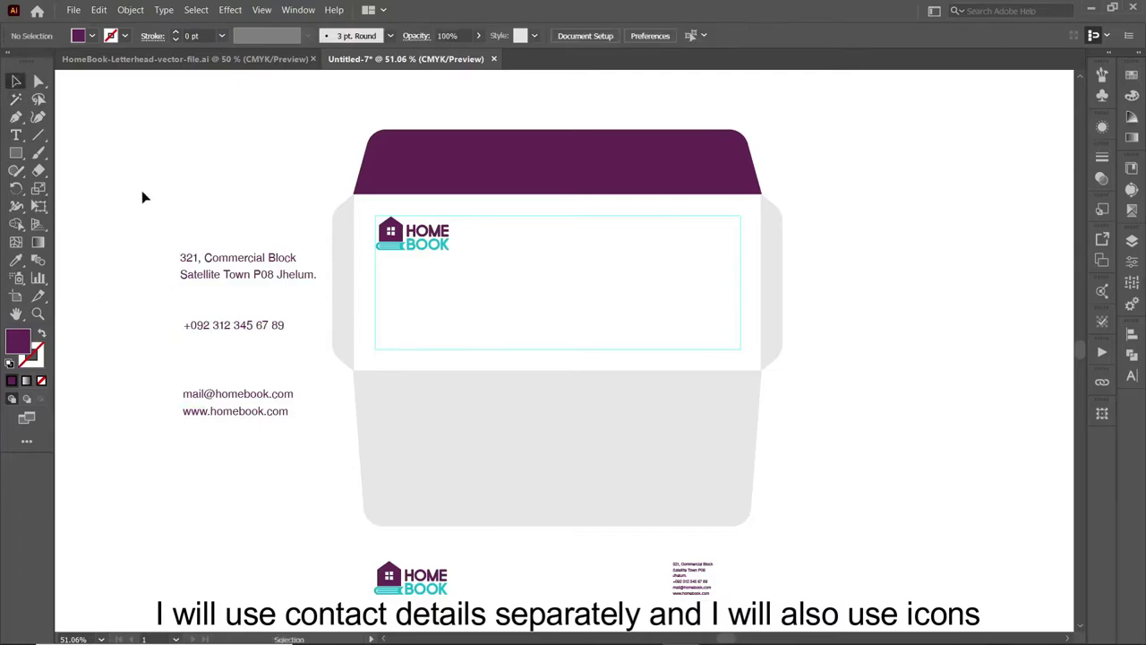
pyautogui.moveTo(206, 266); pyautogui.dragTo(209, 456)
pyautogui.doubleClick(244, 394)
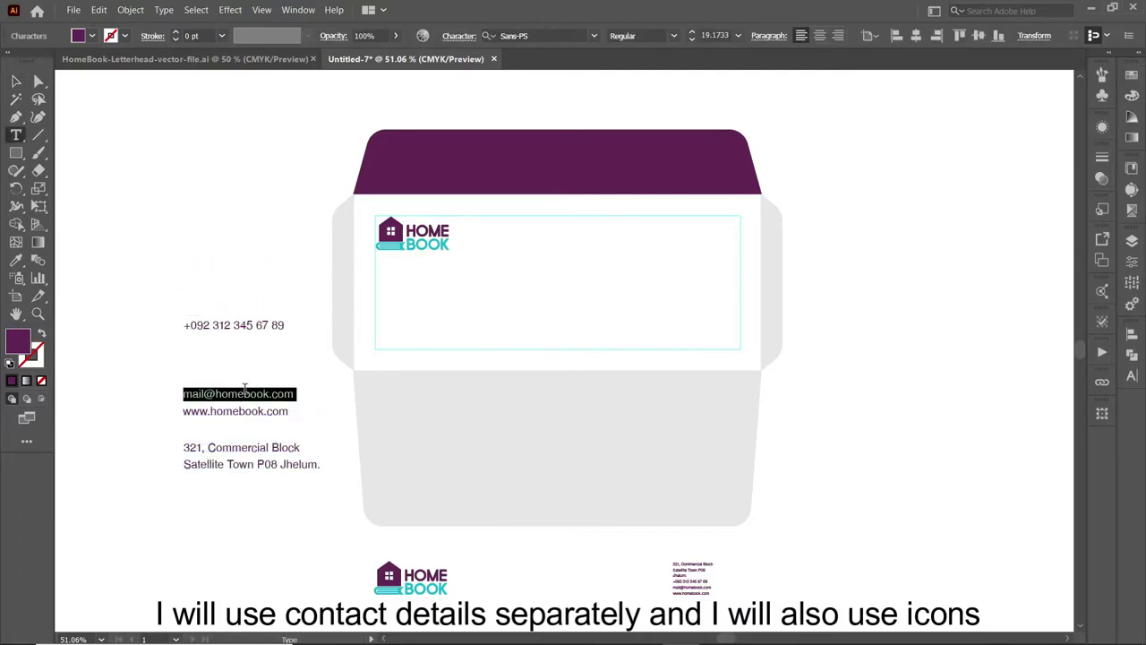
pyautogui.hotkey('ctrl', 'x')
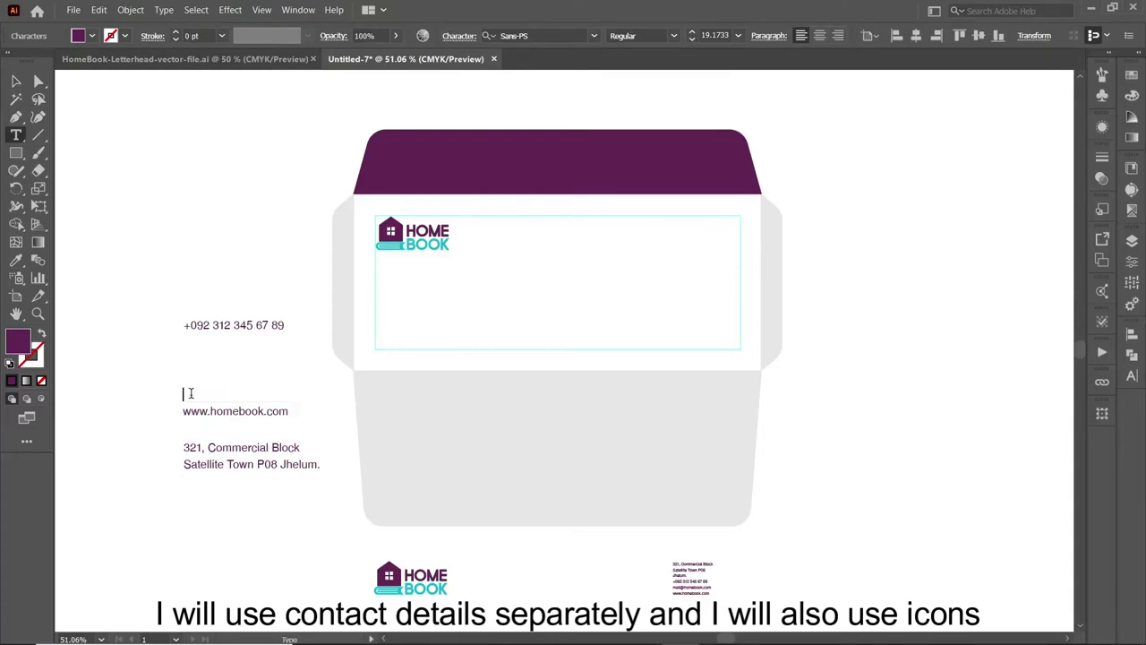
pyautogui.press('Escape')
pyautogui.hotkey('ctrl', 'v')
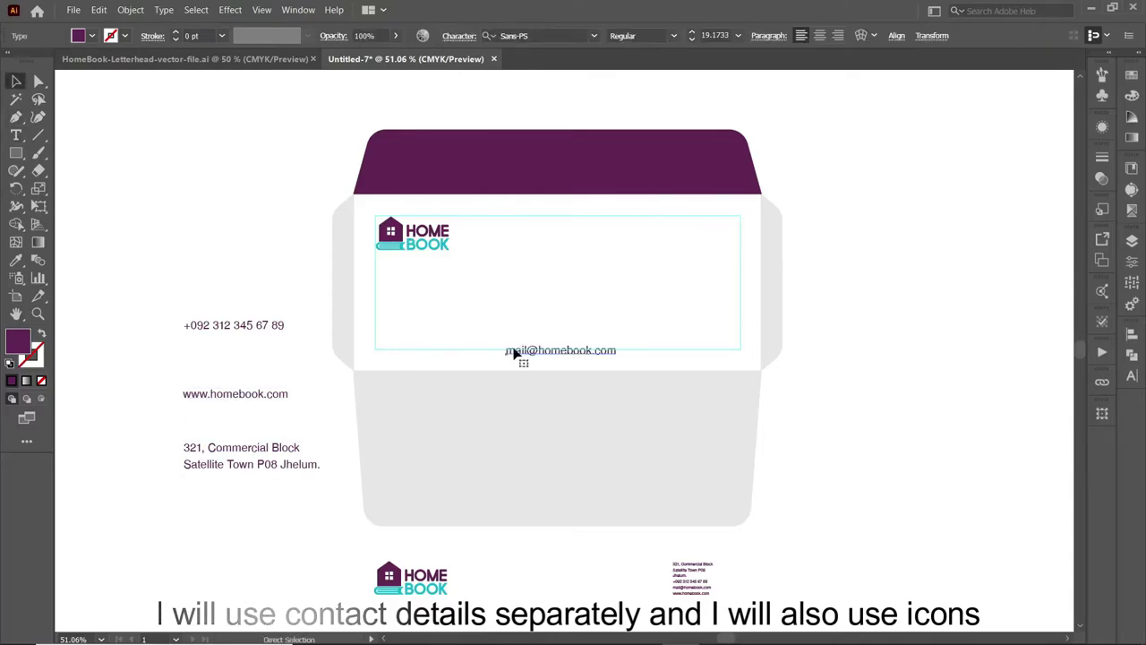
pyautogui.moveTo(522, 358)
pyautogui.mouseDown()
pyautogui.moveTo(298, 410)
pyautogui.moveTo(231, 387)
pyautogui.moveTo(231, 375)
pyautogui.mouseUp()
pyautogui.click(237, 463)
# Step: Reorder the contact lines: address below the website, phone number above the email
pyautogui.moveTo(237, 463); pyautogui.dragTo(235, 437)
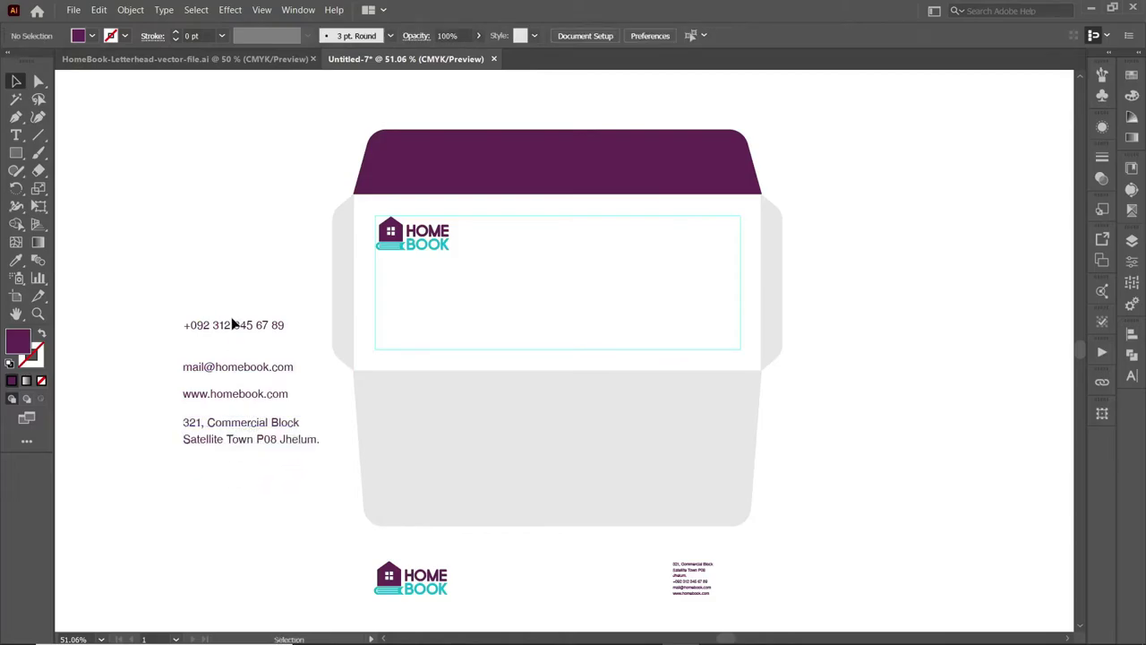
pyautogui.moveTo(236, 328); pyautogui.dragTo(236, 341)
pyautogui.click(272, 260)
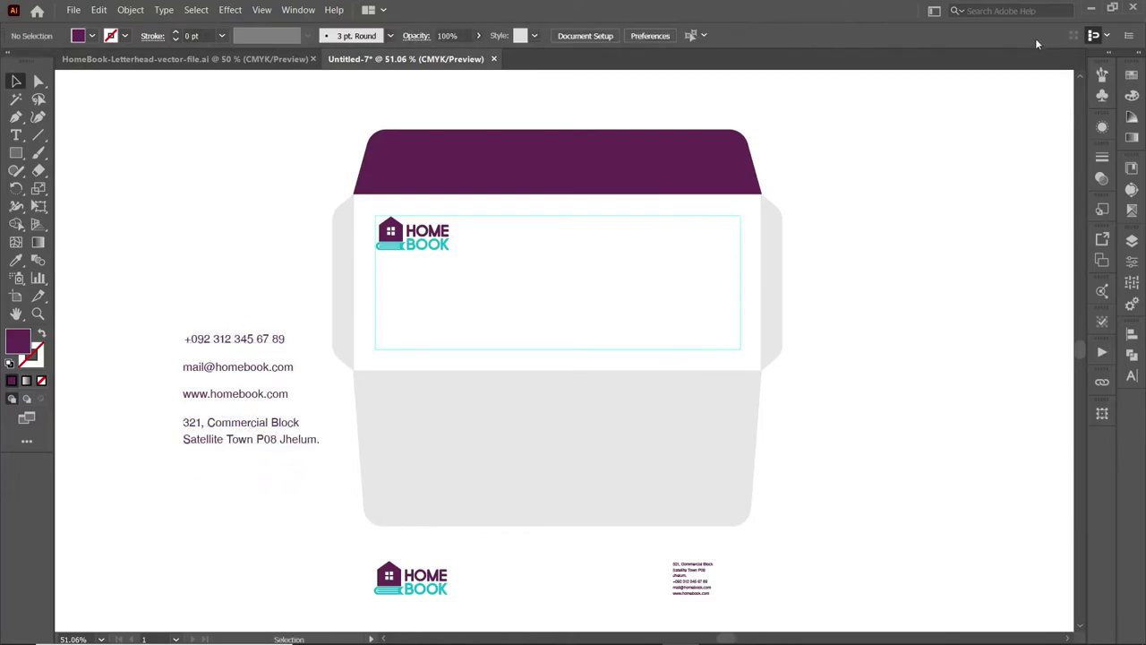
# Step: Place phone, email, globe and pin icons from the Card symbol library onto the canvas
pyautogui.click(1102, 95)
pyautogui.click(919, 156)
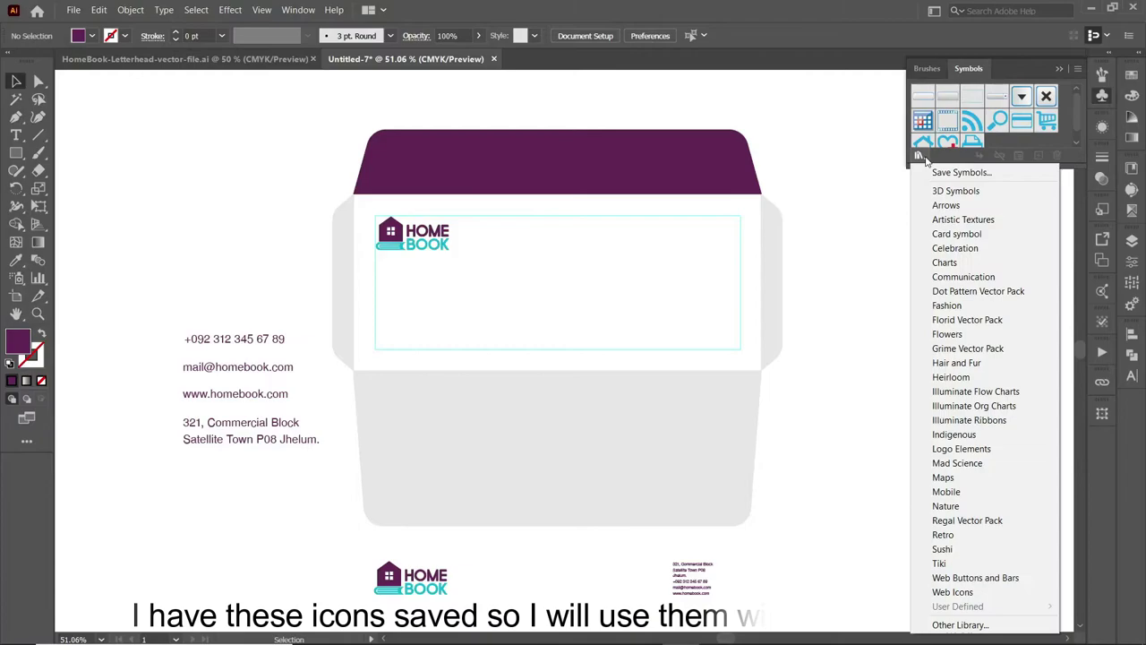
pyautogui.click(957, 234)
pyautogui.click(699, 259)
pyautogui.moveTo(635, 299); pyautogui.dragTo(1131, 407)
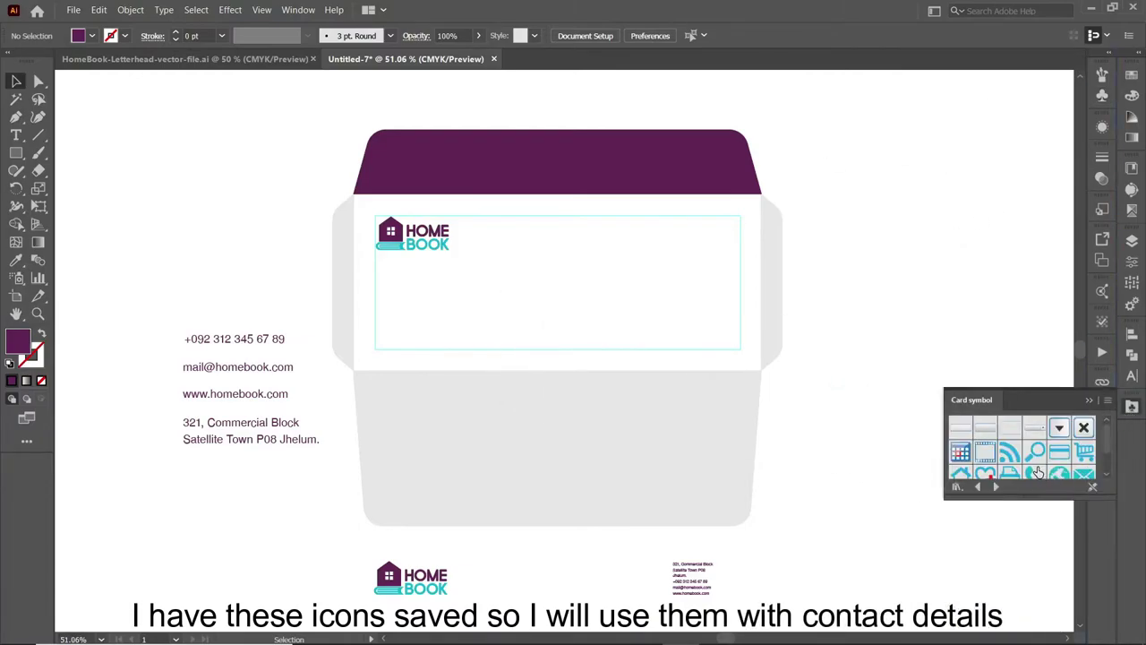
pyautogui.scroll(-2, 1037, 472)
pyautogui.moveTo(855, 434); pyautogui.dragTo(855, 430)
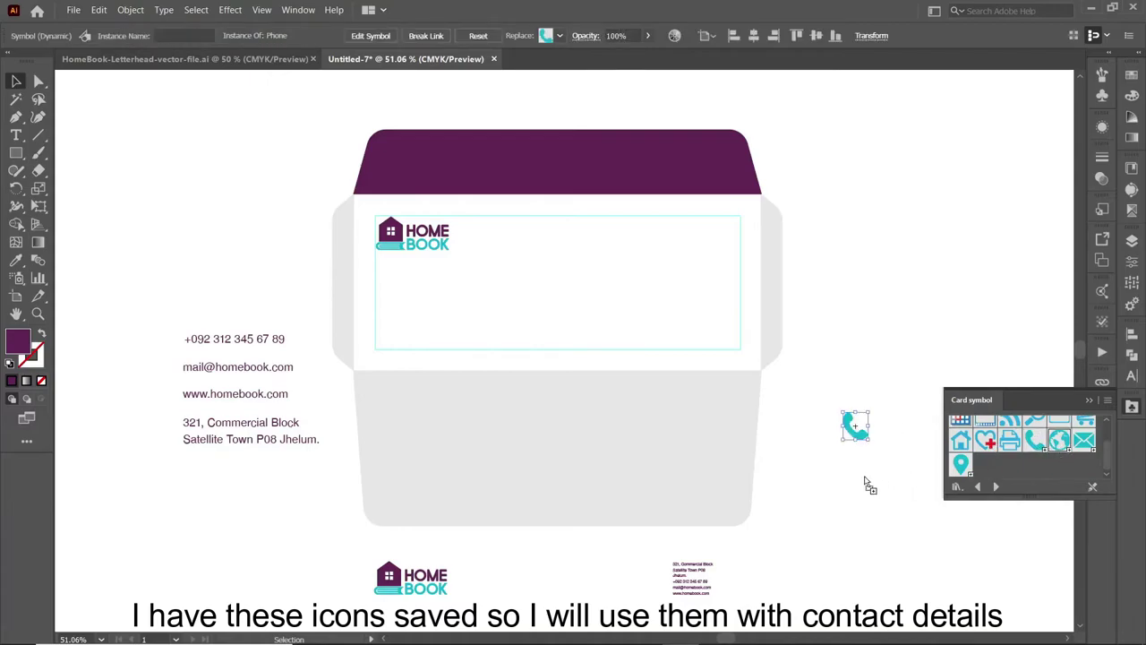
pyautogui.moveTo(857, 530); pyautogui.dragTo(850, 560)
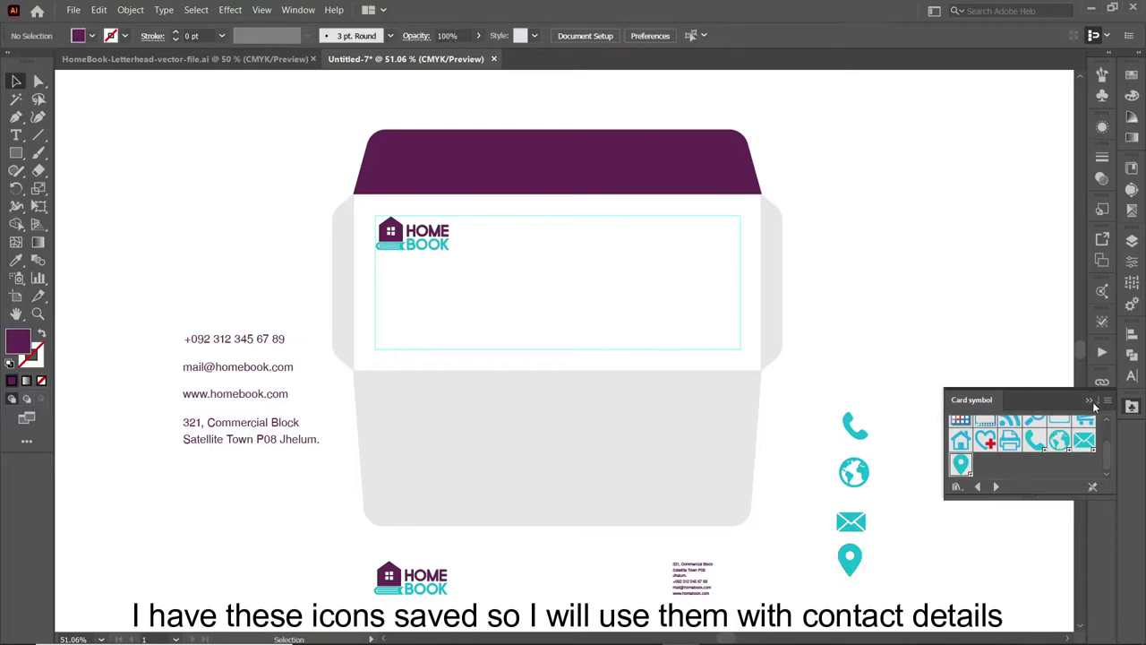
pyautogui.click(1090, 401)
# Step: Horizontally centre-align the four icons and set each beside its matching contact line
pyautogui.moveTo(911, 589)
pyautogui.mouseDown()
pyautogui.moveTo(841, 389)
pyautogui.moveTo(863, 439)
pyautogui.moveTo(125, 339)
pyautogui.moveTo(180, 345)
pyautogui.mouseUp()
pyautogui.click(755, 36)
pyautogui.click(896, 448)
pyautogui.click(209, 284)
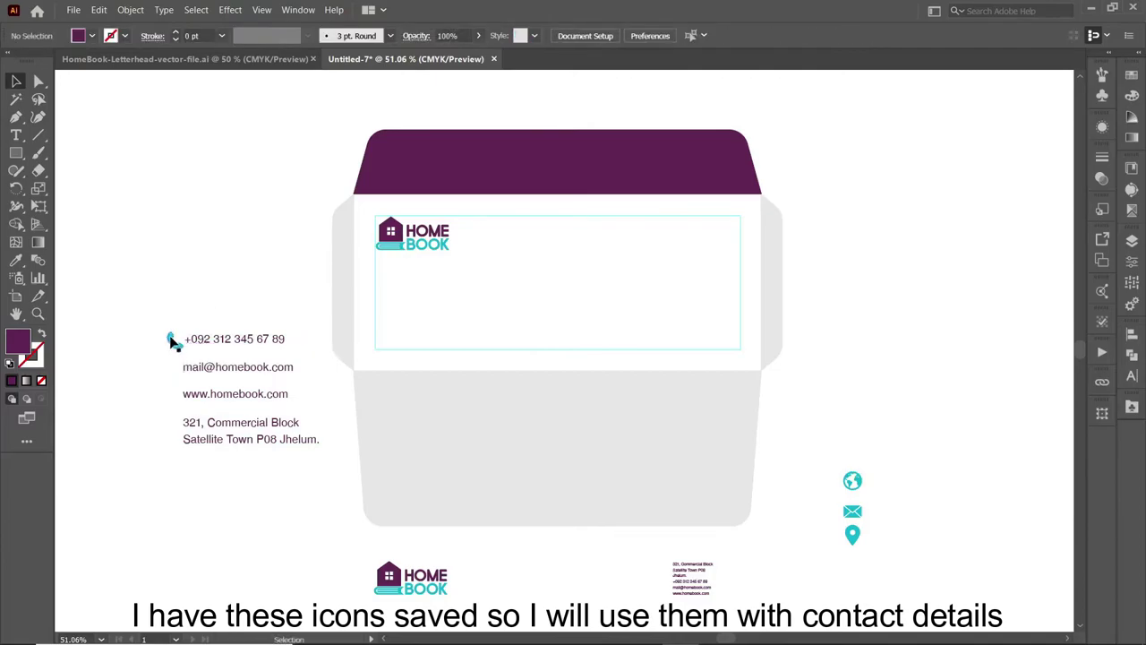
pyautogui.moveTo(851, 481); pyautogui.dragTo(172, 393)
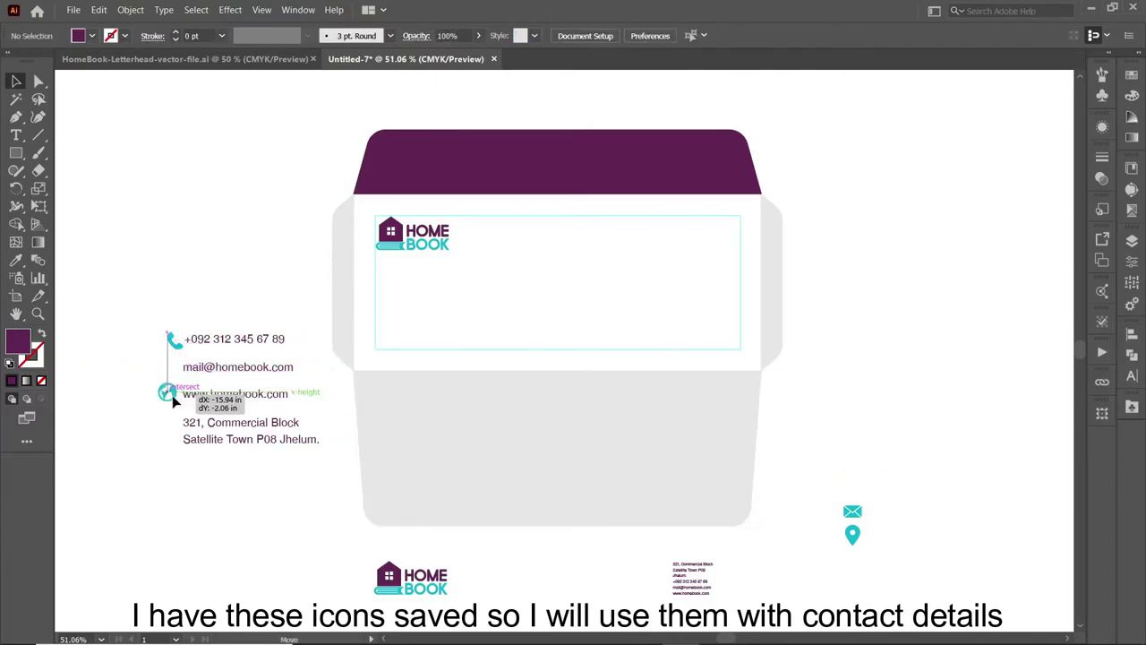
pyautogui.moveTo(852, 535); pyautogui.dragTo(171, 434)
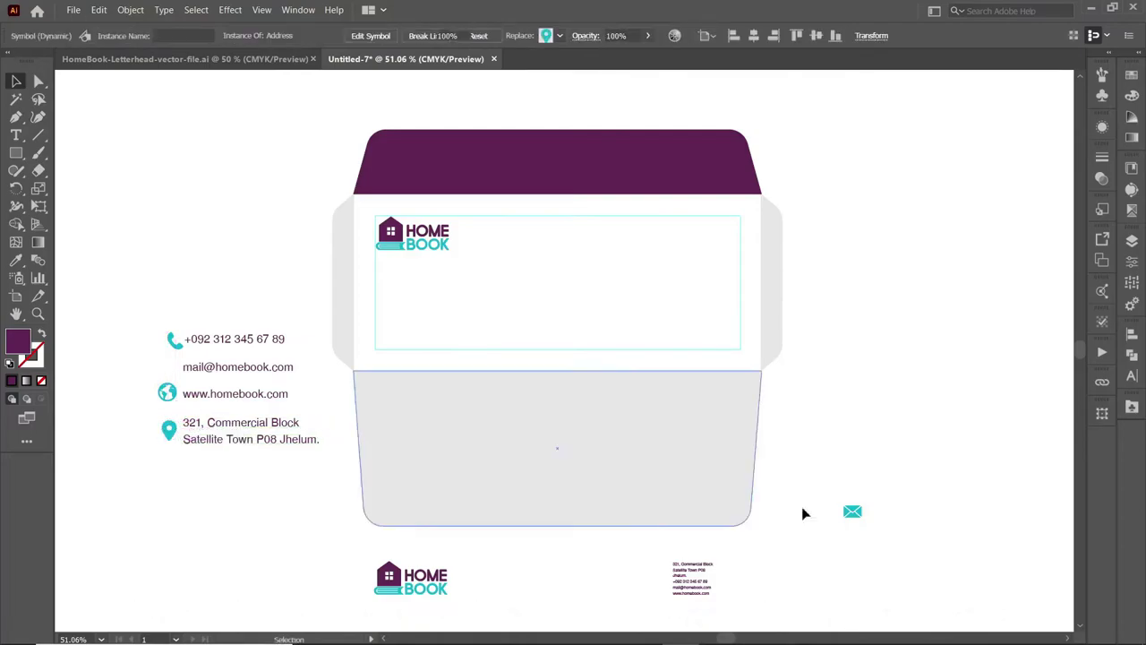
pyautogui.moveTo(852, 511)
pyautogui.mouseDown()
pyautogui.moveTo(166, 374)
pyautogui.moveTo(175, 339)
pyautogui.mouseUp()
pyautogui.click(754, 36)
pyautogui.click(295, 200)
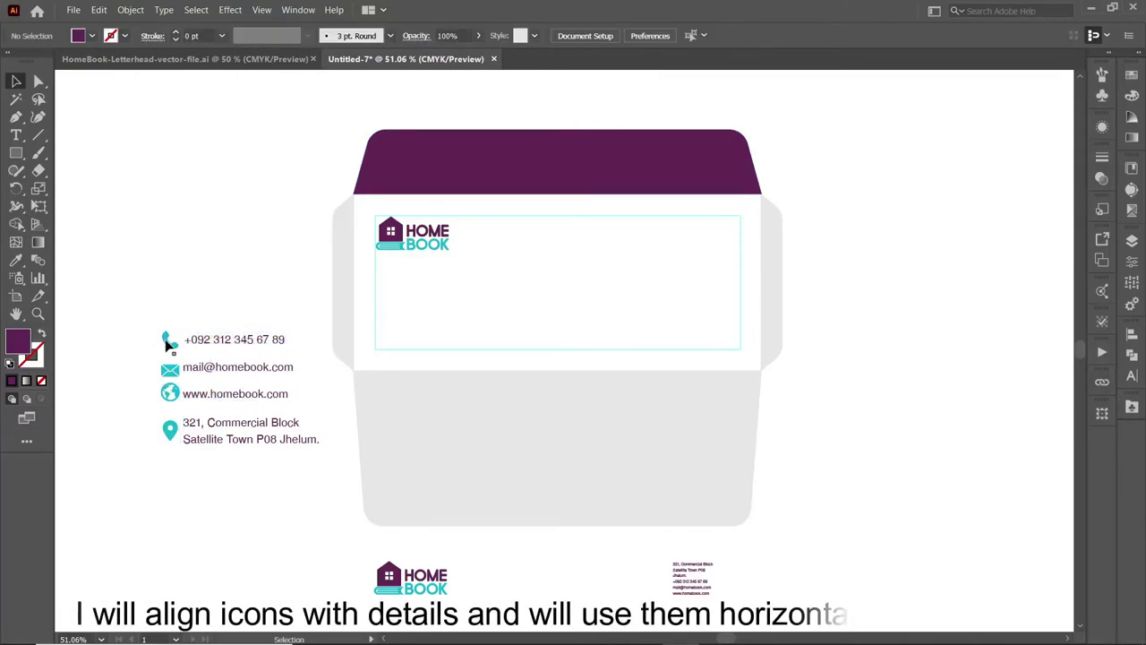
pyautogui.click(168, 343)
# Step: Pair the phone icon with its number and move them onto the envelope
pyautogui.moveTo(166, 341); pyautogui.dragTo(166, 334)
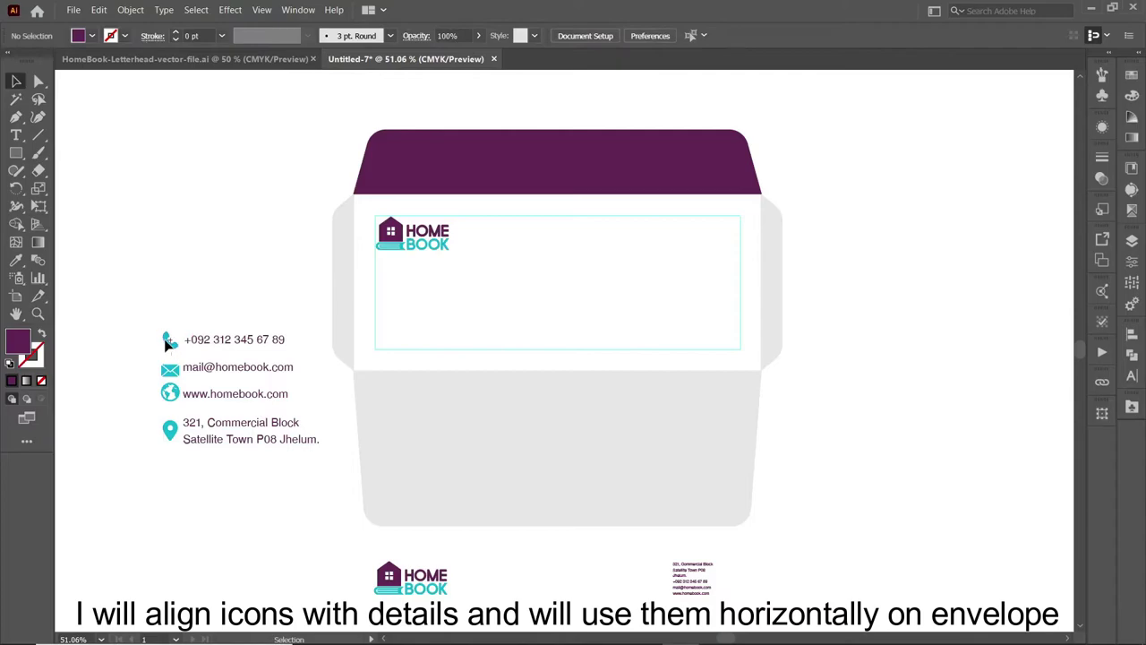
pyautogui.keyDown('shift'); pyautogui.click(243, 345); pyautogui.keyUp('shift')
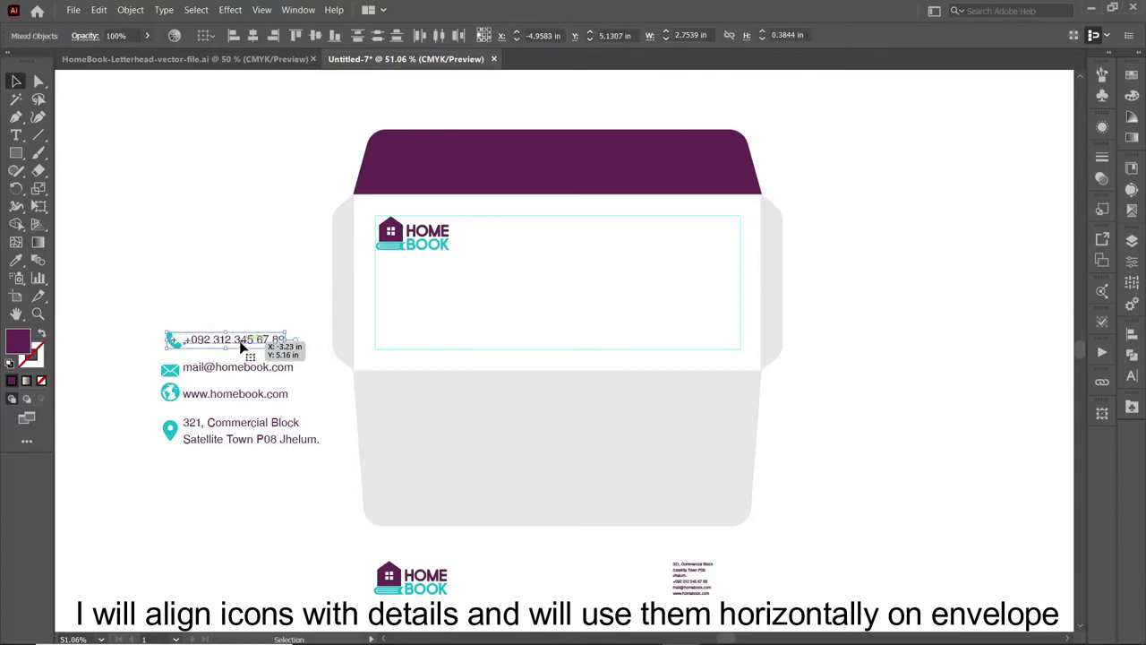
pyautogui.moveTo(242, 345)
pyautogui.mouseDown()
pyautogui.moveTo(475, 342)
pyautogui.moveTo(463, 340)
pyautogui.mouseUp()
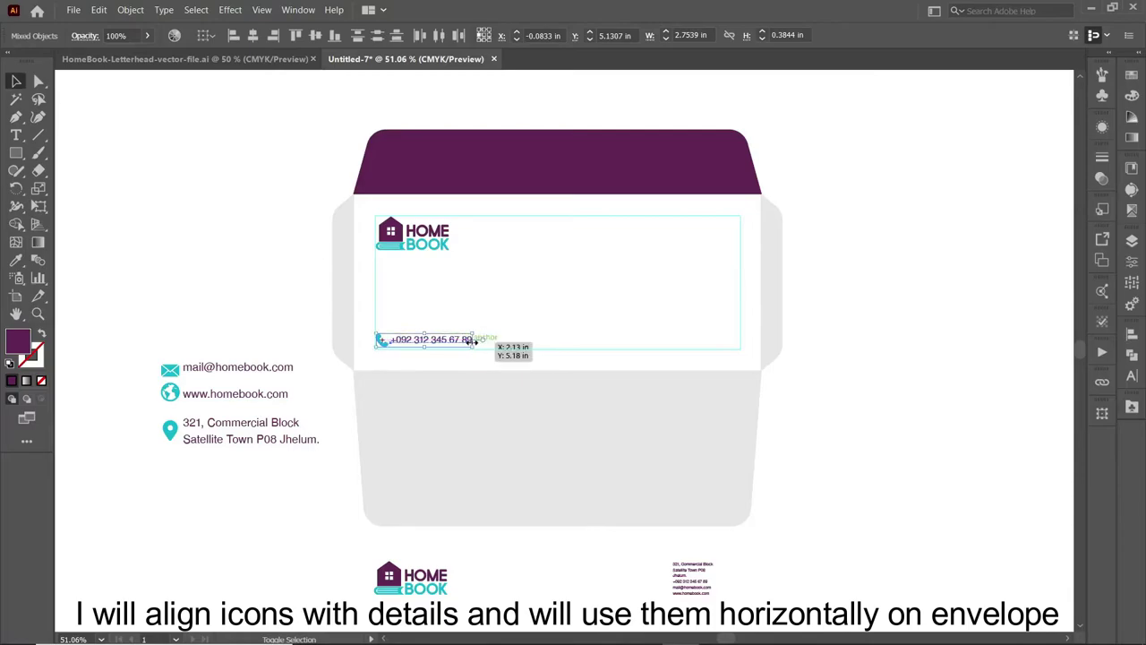
# Step: Match the email text to the phone styling and resize the email icon to suit
pyautogui.click(239, 324)
pyautogui.click(238, 367)
pyautogui.press('i')
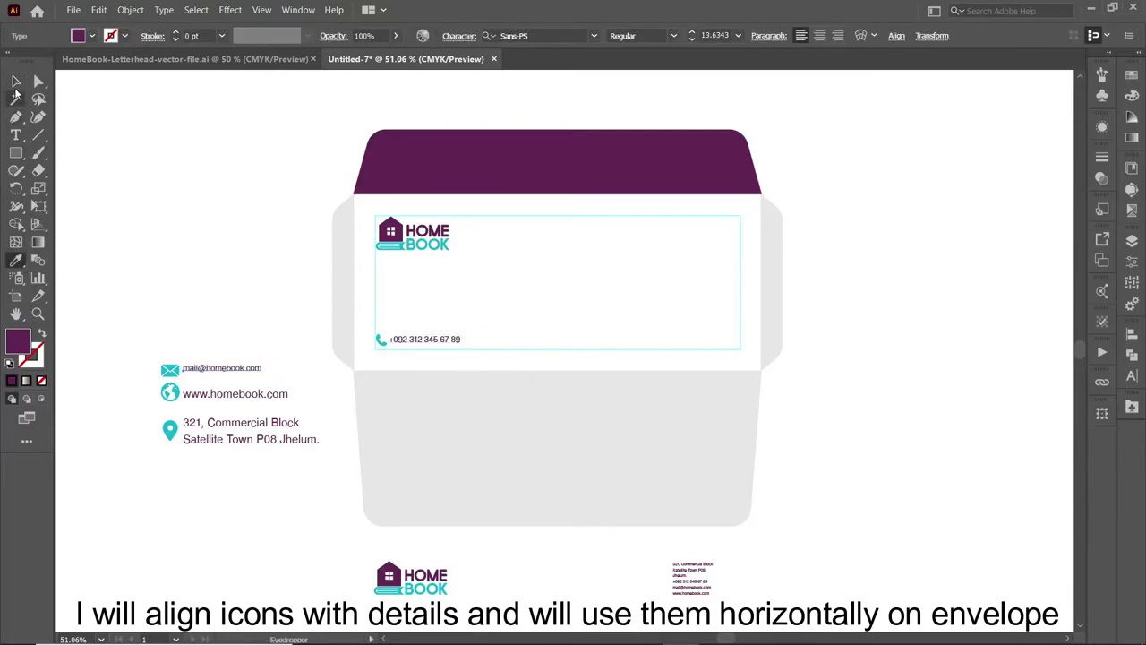
pyautogui.click(15, 82)
pyautogui.click(173, 371)
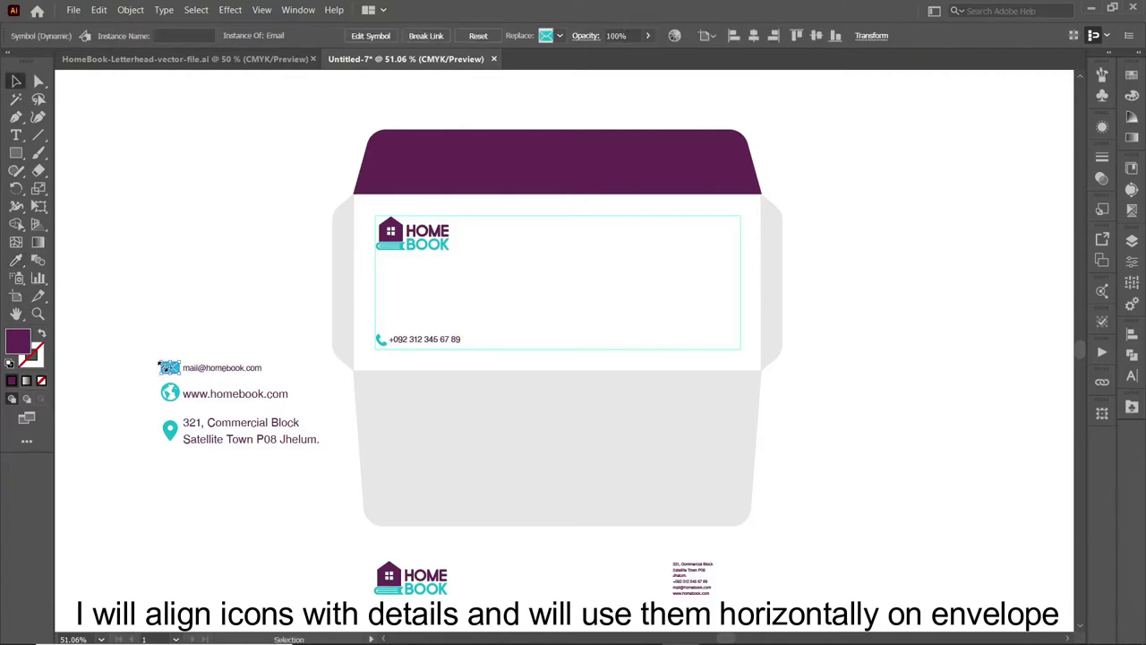
pyautogui.moveTo(158, 365); pyautogui.dragTo(157, 363)
pyautogui.click(379, 340)
pyautogui.moveTo(374, 345); pyautogui.dragTo(376, 346)
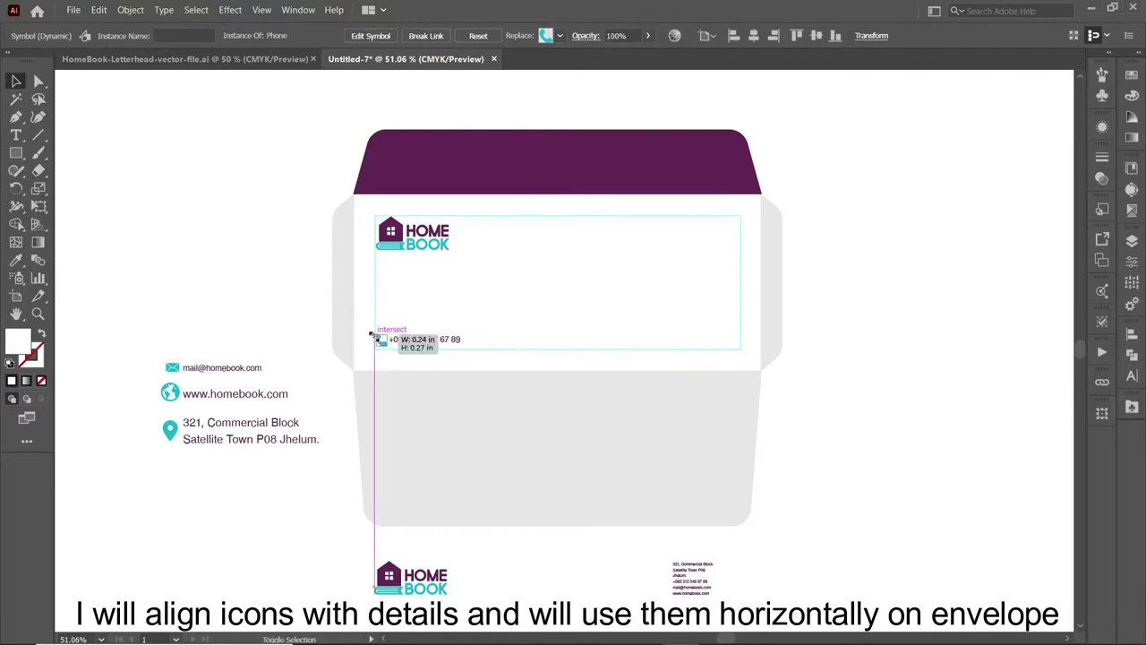
# Step: Place the email icon and address beside the phone number in the row
pyautogui.click(328, 360)
pyautogui.click(424, 338)
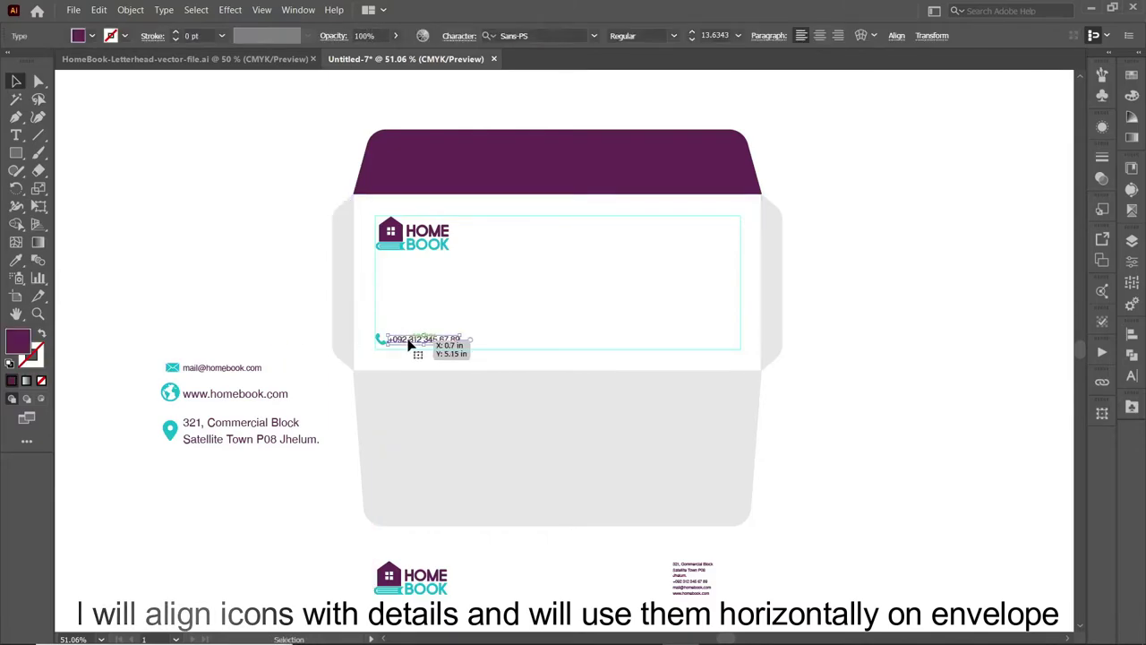
pyautogui.click(230, 324)
pyautogui.moveTo(152, 345); pyautogui.dragTo(229, 376)
pyautogui.moveTo(224, 376); pyautogui.dragTo(530, 346)
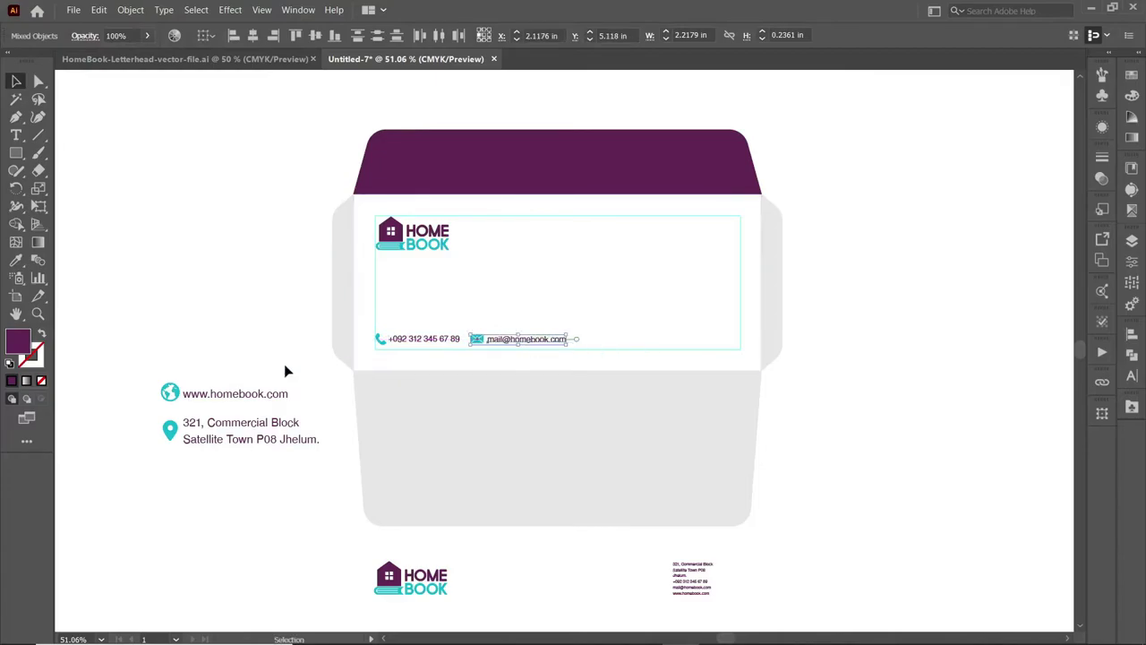
pyautogui.click(214, 340)
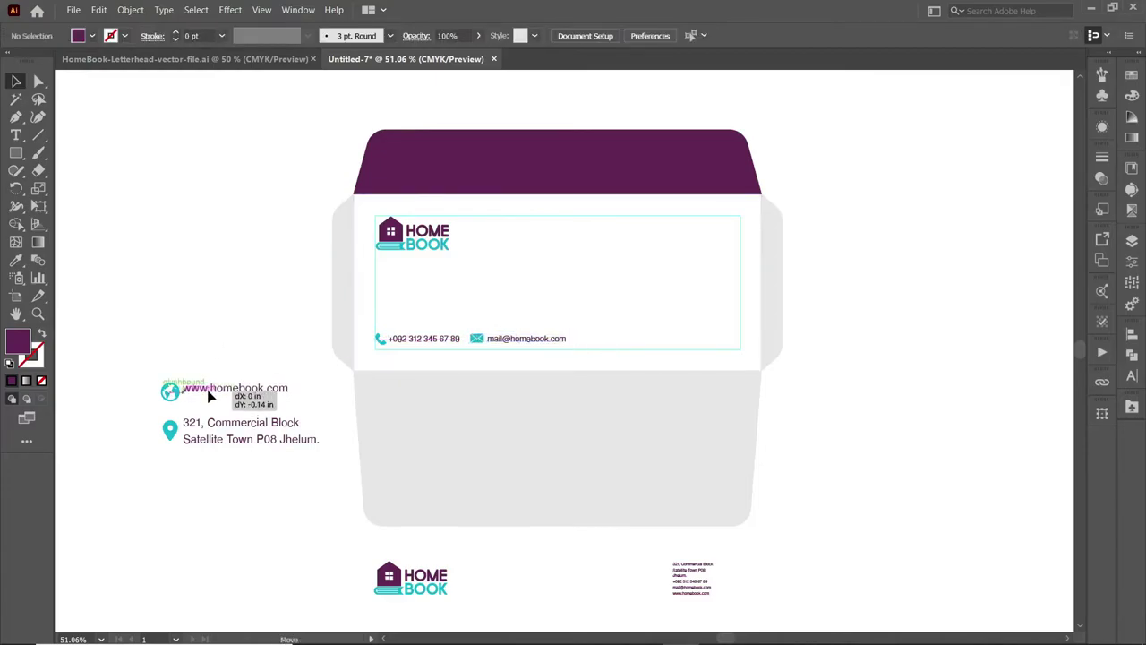
# Step: Match the website text styling and move the globe and website right of the email
pyautogui.moveTo(207, 389); pyautogui.dragTo(207, 388)
pyautogui.click(511, 338)
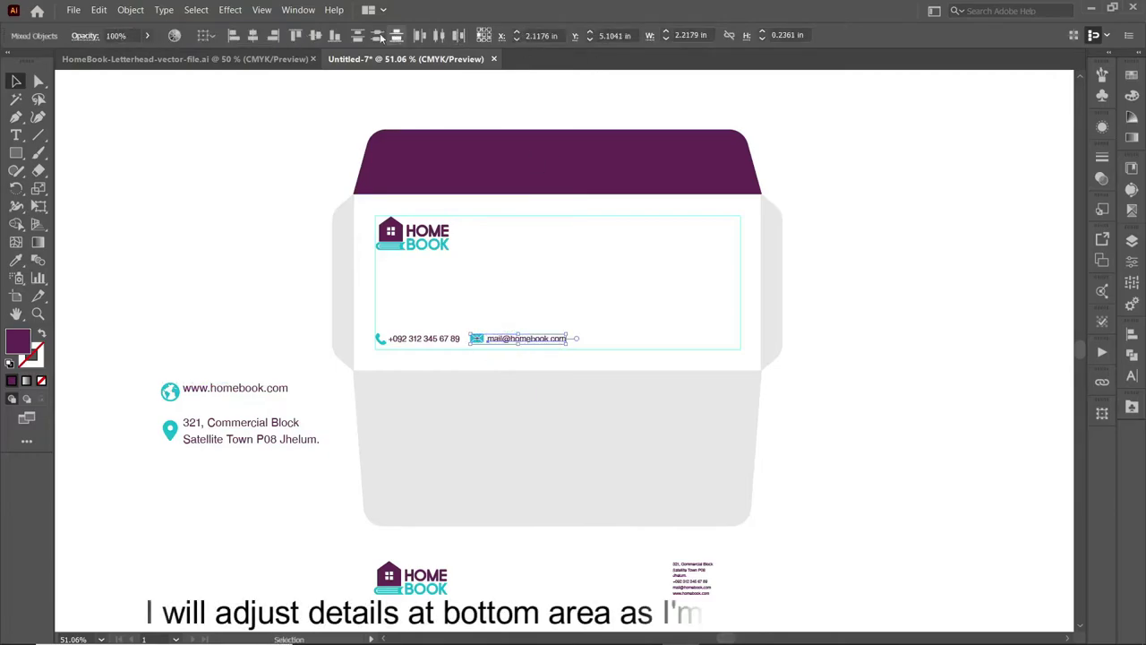
pyautogui.click(186, 311)
pyautogui.click(201, 390)
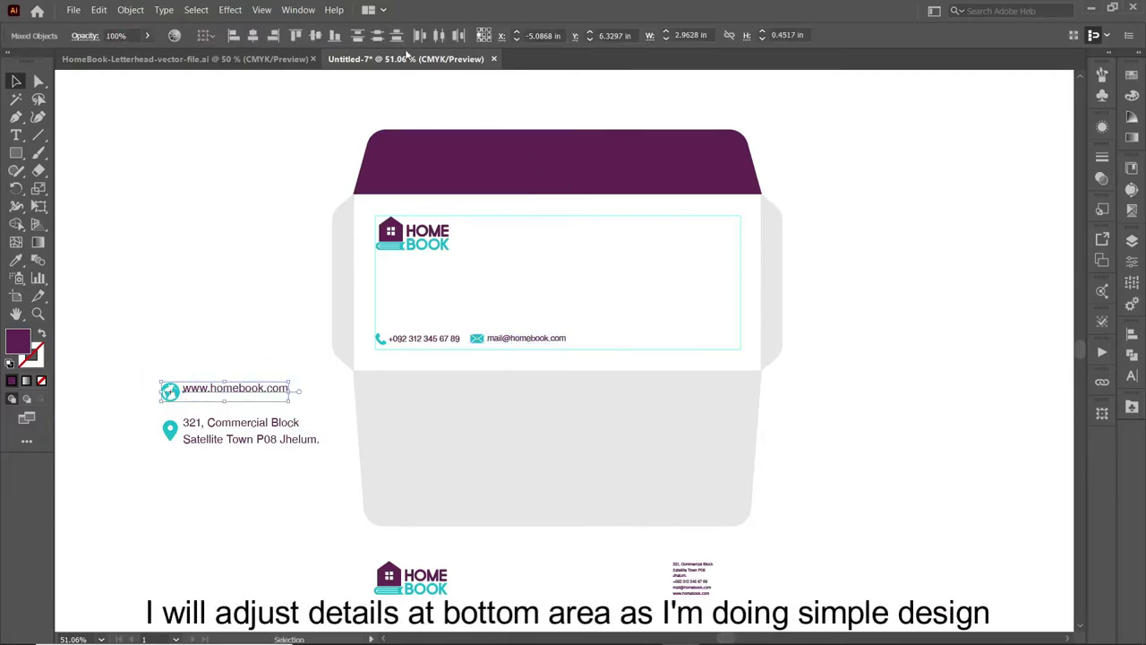
pyautogui.click(16, 260)
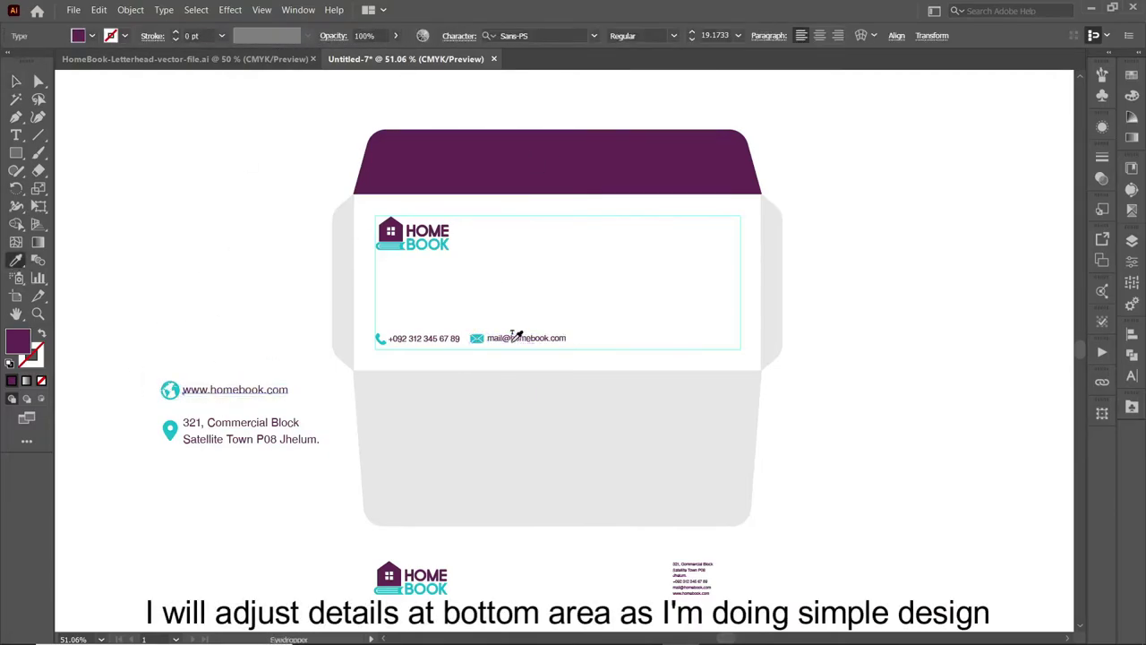
pyautogui.click(15, 81)
pyautogui.click(170, 390)
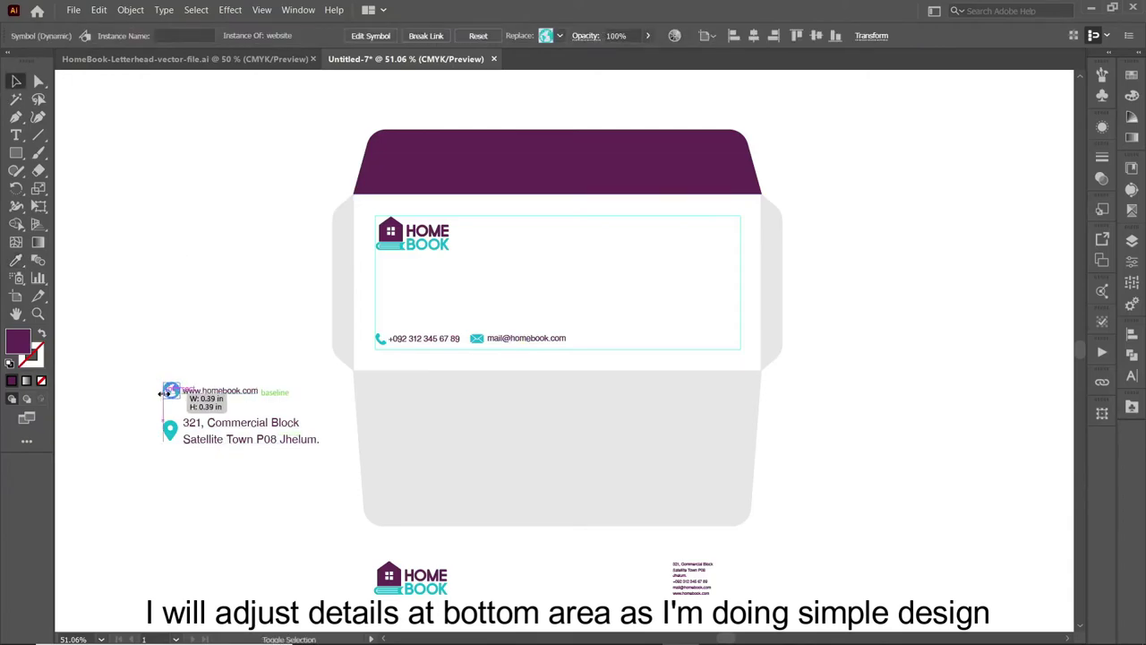
pyautogui.keyDown('shift'); pyautogui.click(220, 391); pyautogui.keyUp('shift')
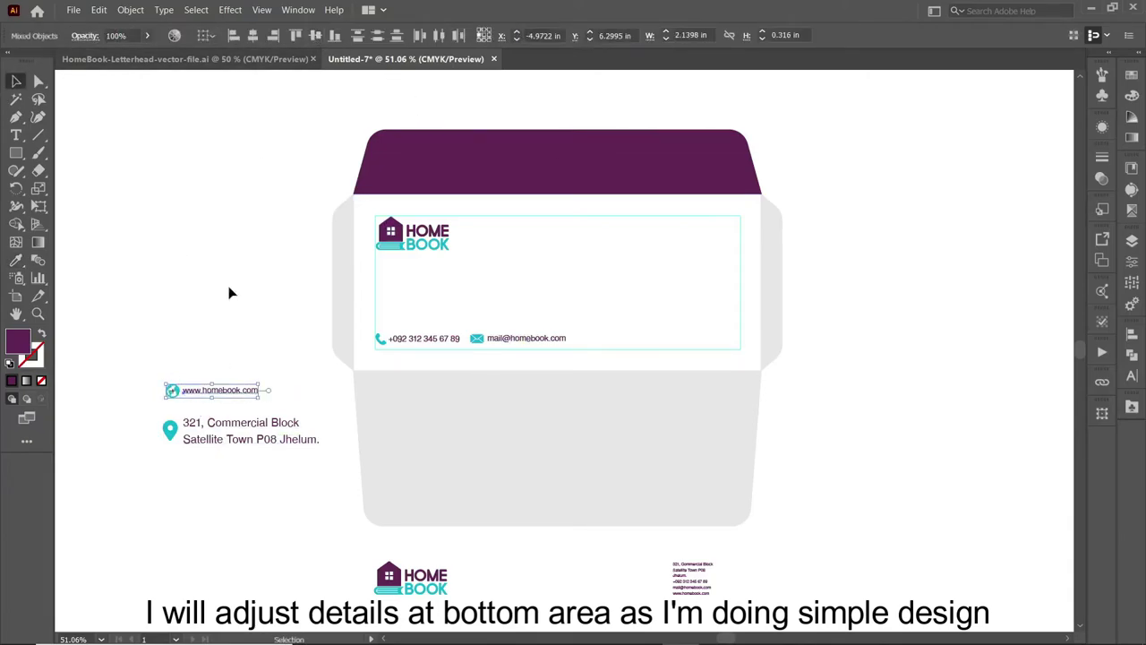
pyautogui.moveTo(219, 390); pyautogui.dragTo(629, 339)
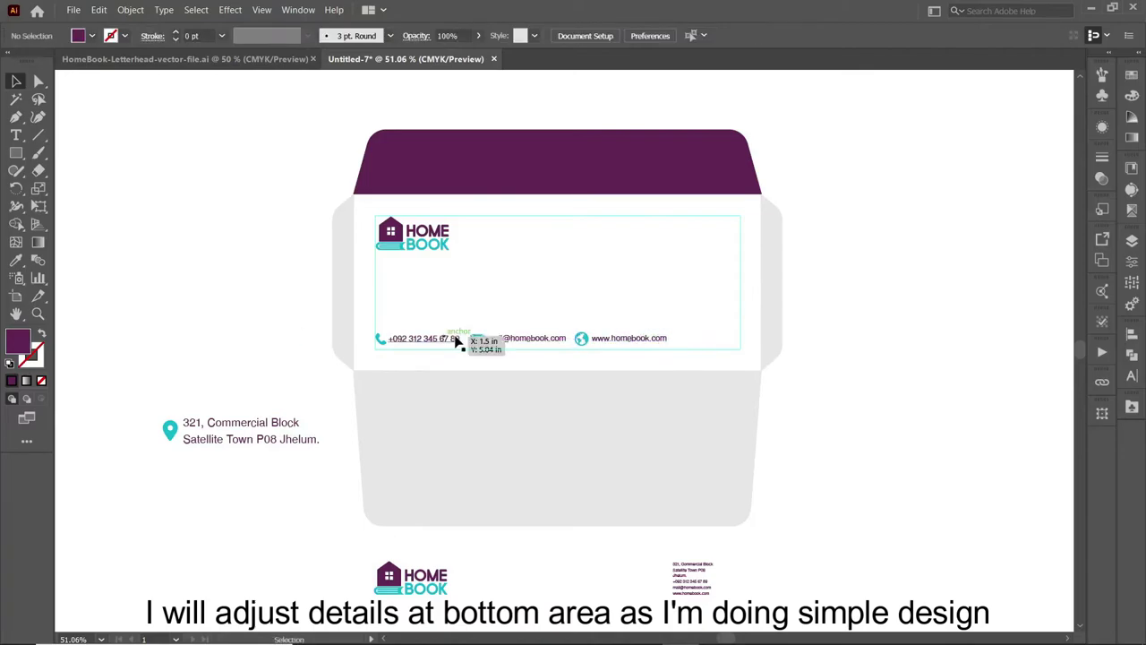
pyautogui.moveTo(457, 340); pyautogui.dragTo(458, 340)
pyautogui.click(583, 341)
pyautogui.click(499, 352)
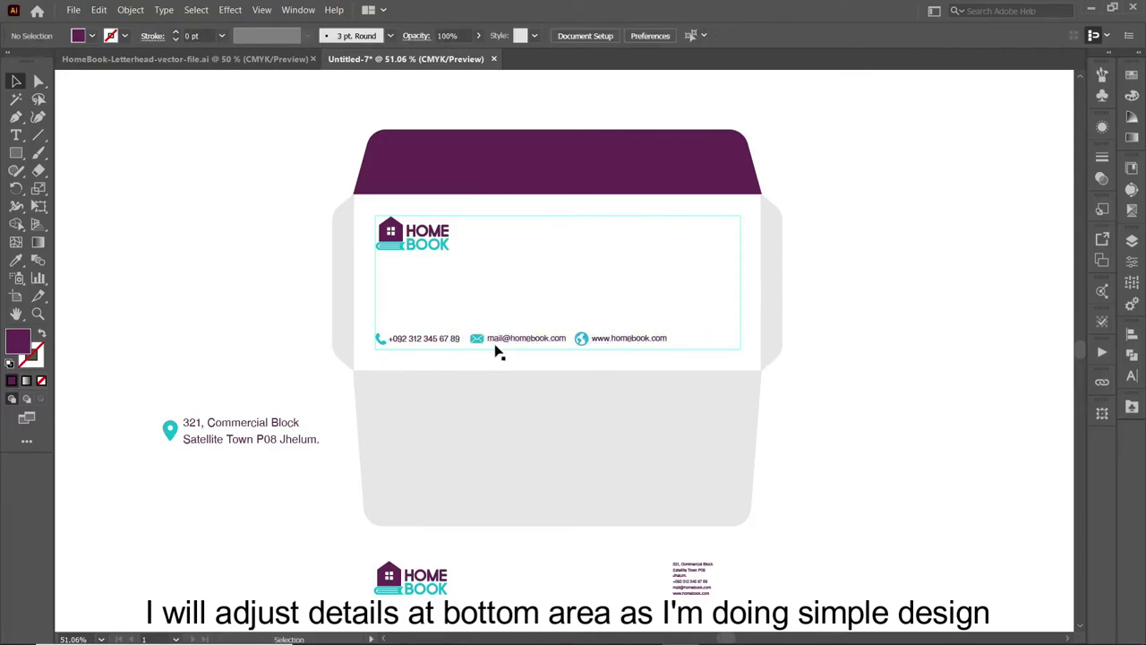
# Step: Match the address styling and move the pin and address block to the row's end
pyautogui.click(168, 430)
pyautogui.moveTo(191, 451); pyautogui.dragTo(154, 416)
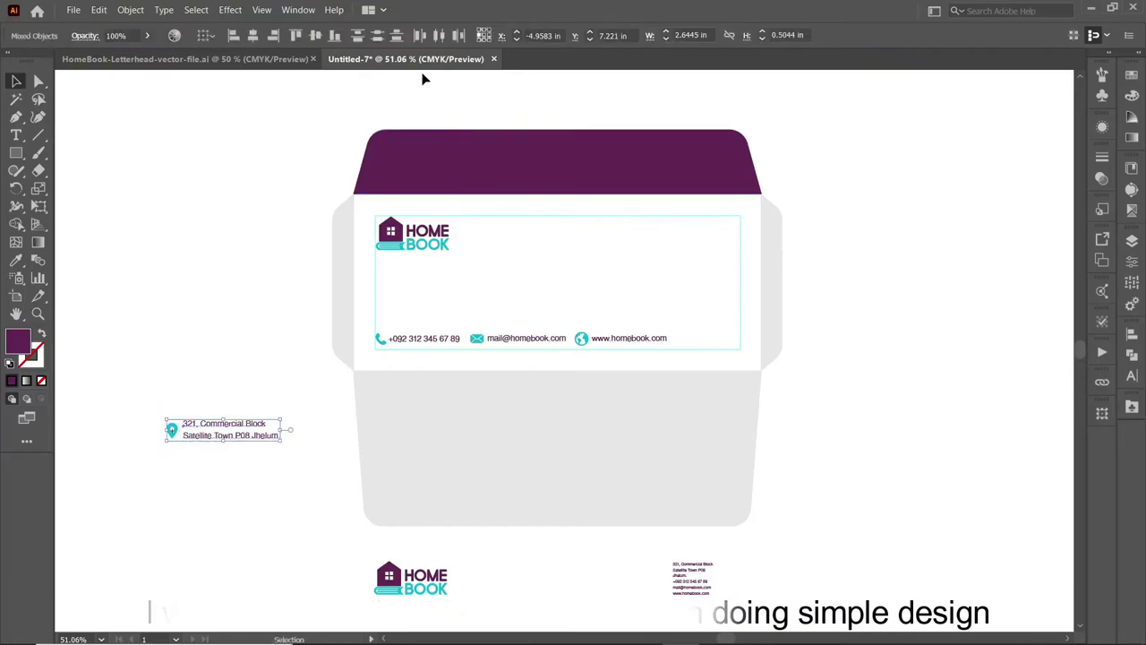
pyautogui.click(192, 363)
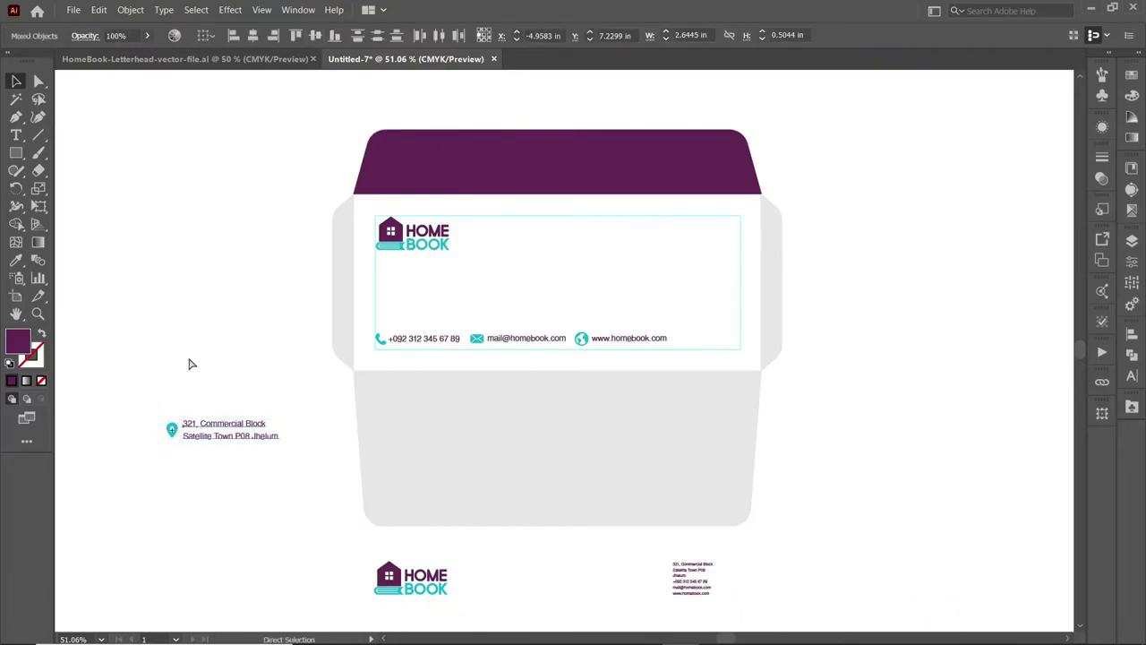
pyautogui.click(605, 337)
pyautogui.moveTo(238, 442); pyautogui.dragTo(747, 352)
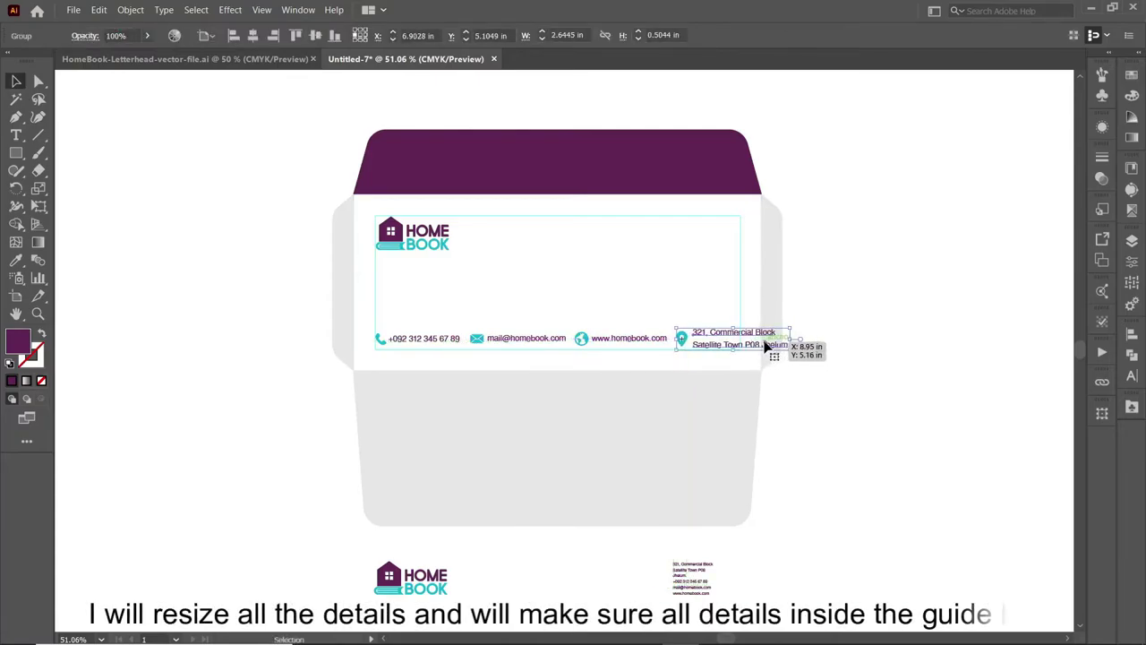
pyautogui.press('Up')
pyautogui.press('Up')
# Step: Select the contact row's item groups and ungroup the website details
pyautogui.moveTo(672, 350); pyautogui.dragTo(382, 341)
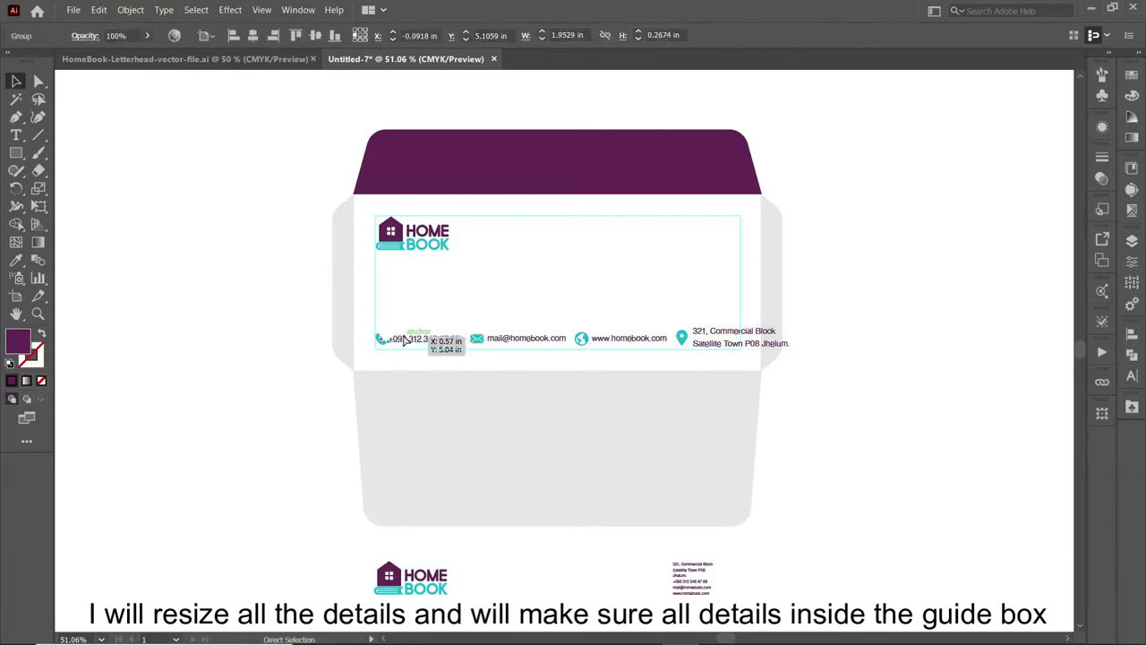
pyautogui.hotkey('ctrl', '+')
pyautogui.hotkey('ctrl', '+')
pyautogui.moveTo(394, 350); pyautogui.dragTo(404, 351)
pyautogui.click(237, 352)
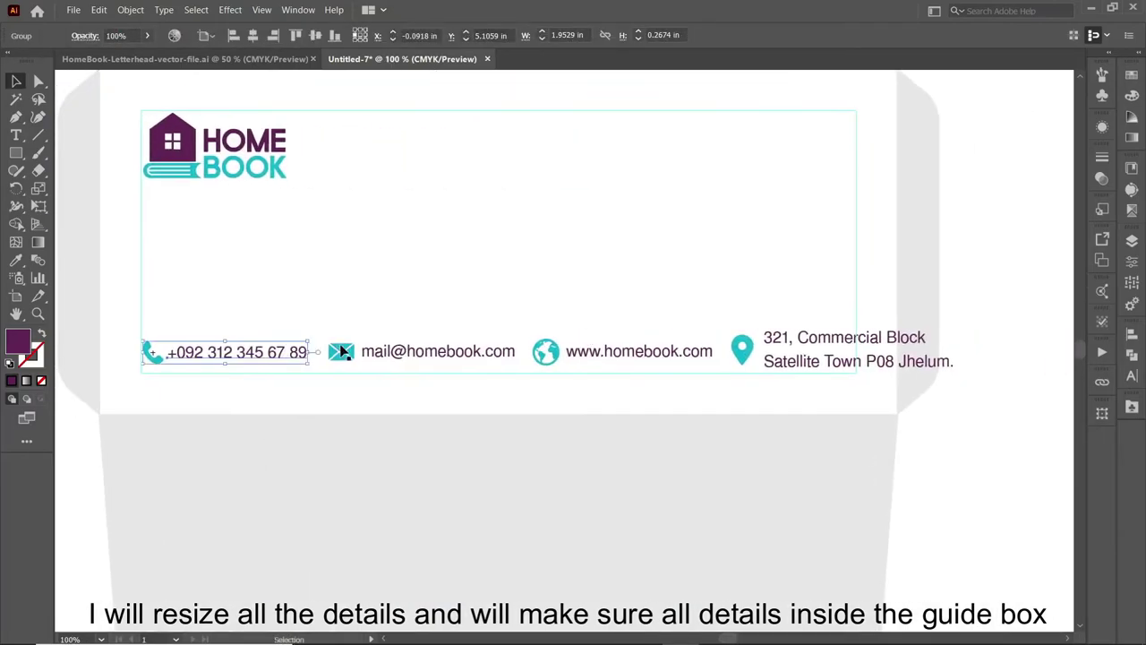
pyautogui.click(421, 351)
pyautogui.click(546, 355)
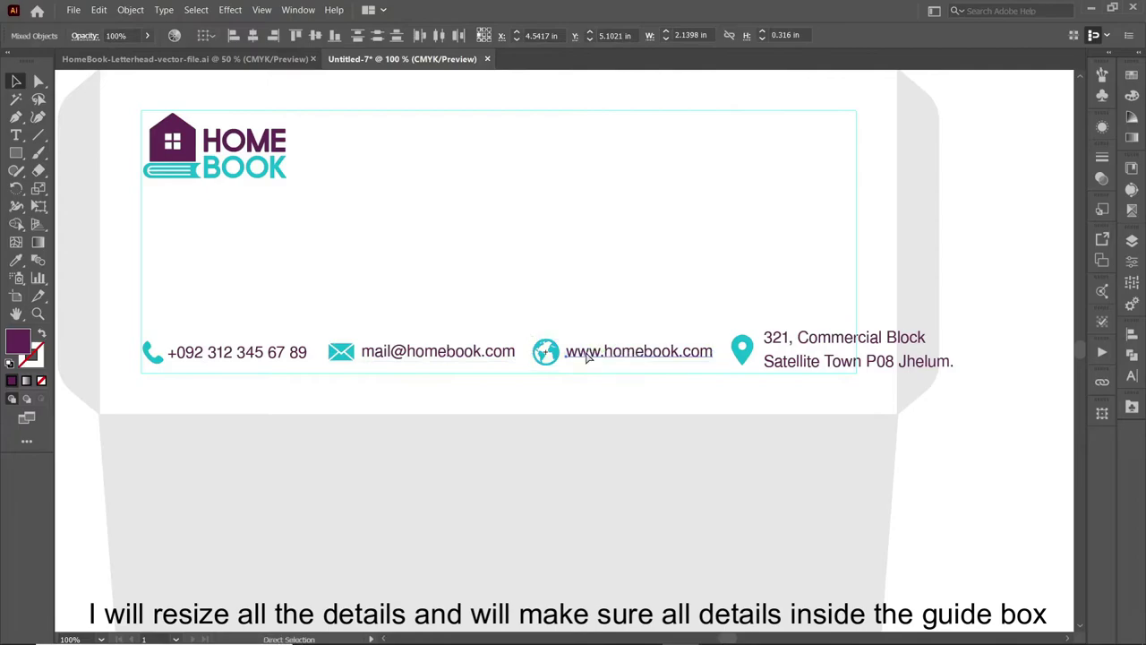
pyautogui.rightClick(547, 355)
pyautogui.click(618, 438)
# Step: Group the whole contact row and scale it to fit inside the guide box
pyautogui.click(788, 349)
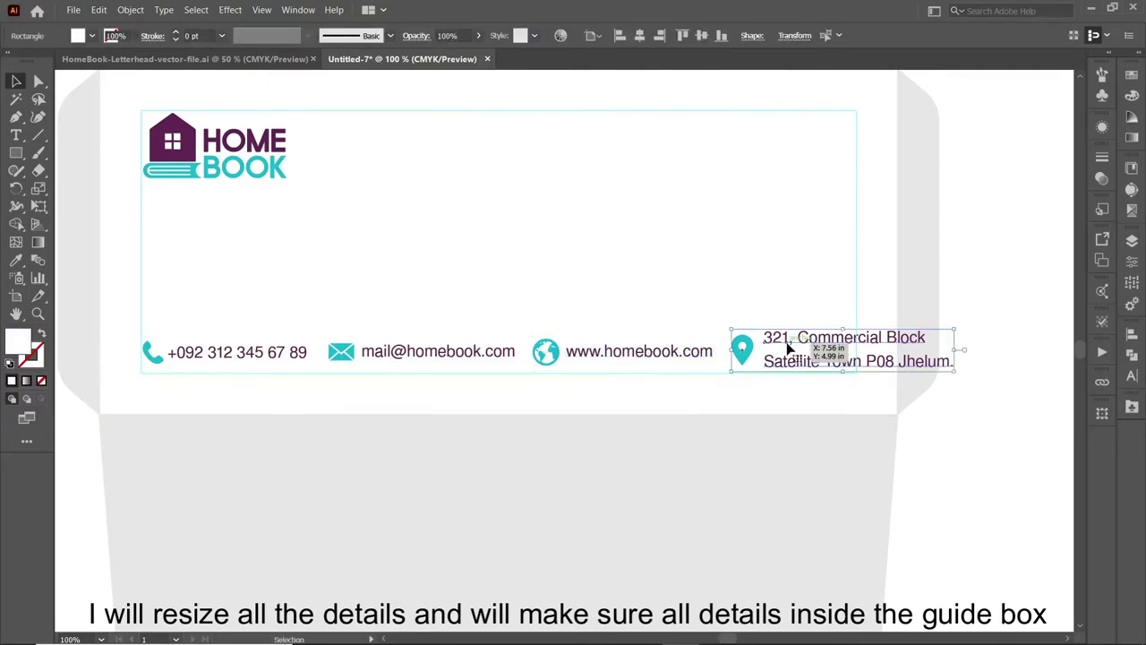
pyautogui.keyDown('shift'); pyautogui.click(607, 357); pyautogui.keyUp('shift')
pyautogui.keyDown('shift'); pyautogui.click(484, 356); pyautogui.keyUp('shift')
pyautogui.keyDown('shift'); pyautogui.click(238, 352); pyautogui.keyUp('shift')
pyautogui.hotkey('ctrl', 'g')
pyautogui.moveTo(955, 351); pyautogui.dragTo(860, 351)
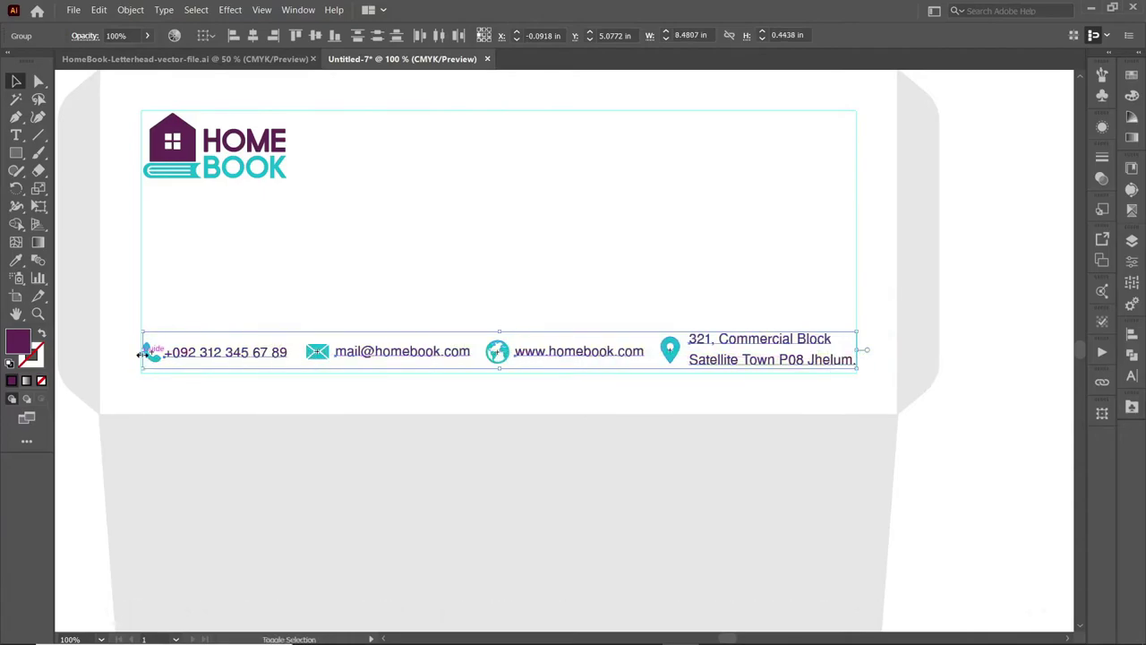
pyautogui.moveTo(267, 353); pyautogui.dragTo(470, 383)
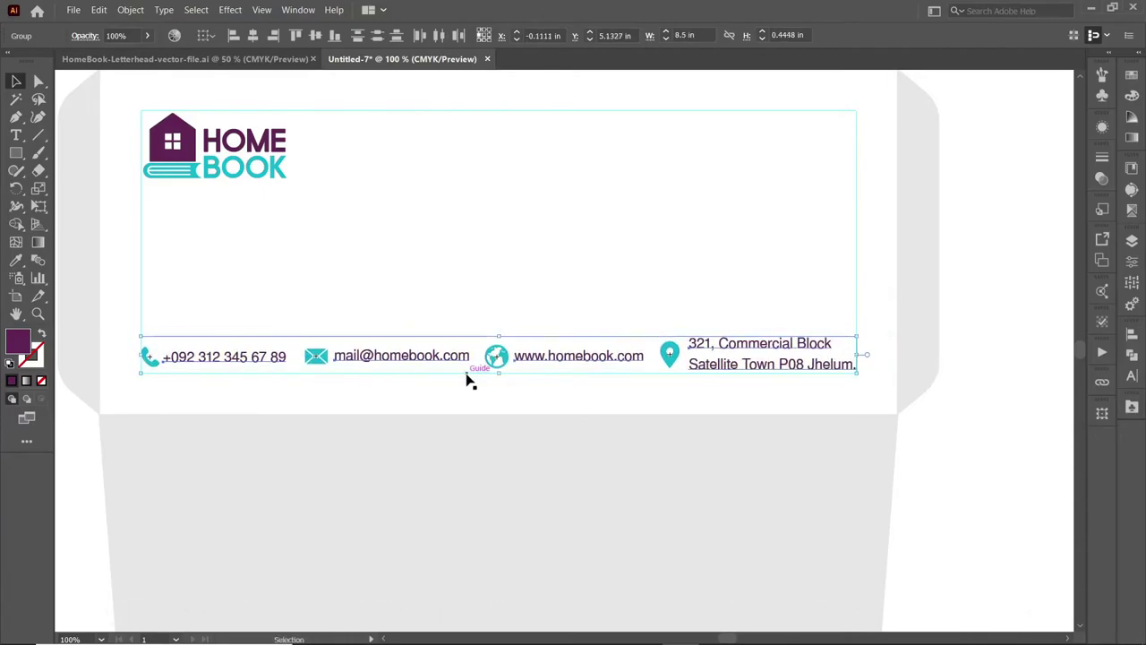
pyautogui.click(979, 390)
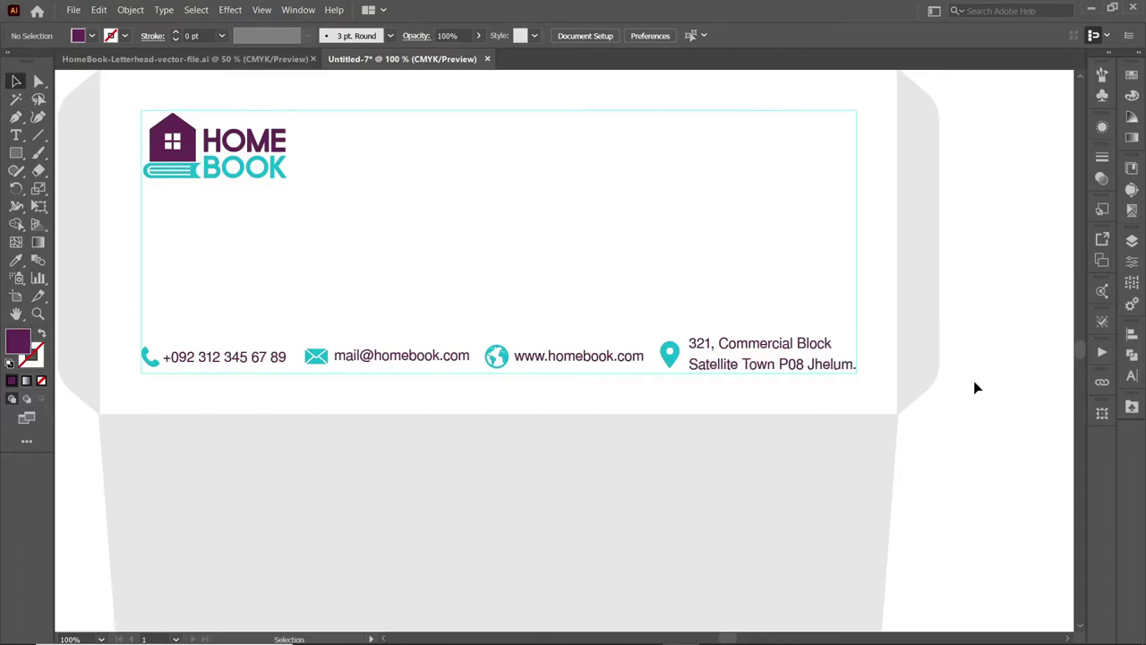
# Step: Draw a full-width purple bar under the contact row and make it thinner
pyautogui.press('m')
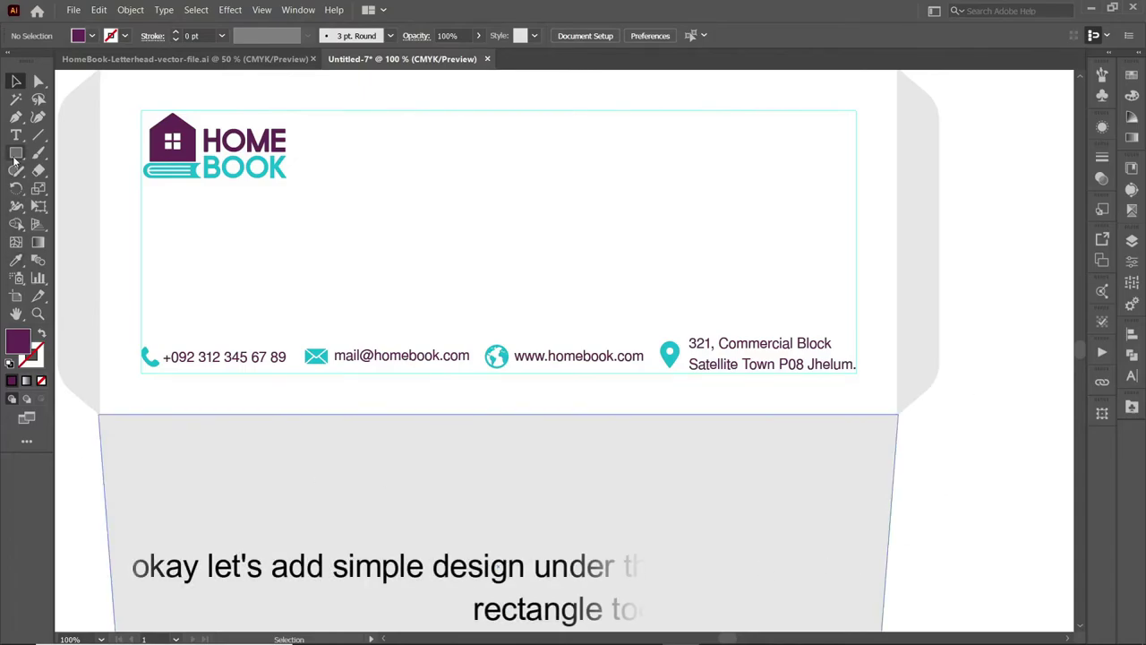
pyautogui.moveTo(101, 373); pyautogui.dragTo(896, 413)
pyautogui.press('v')
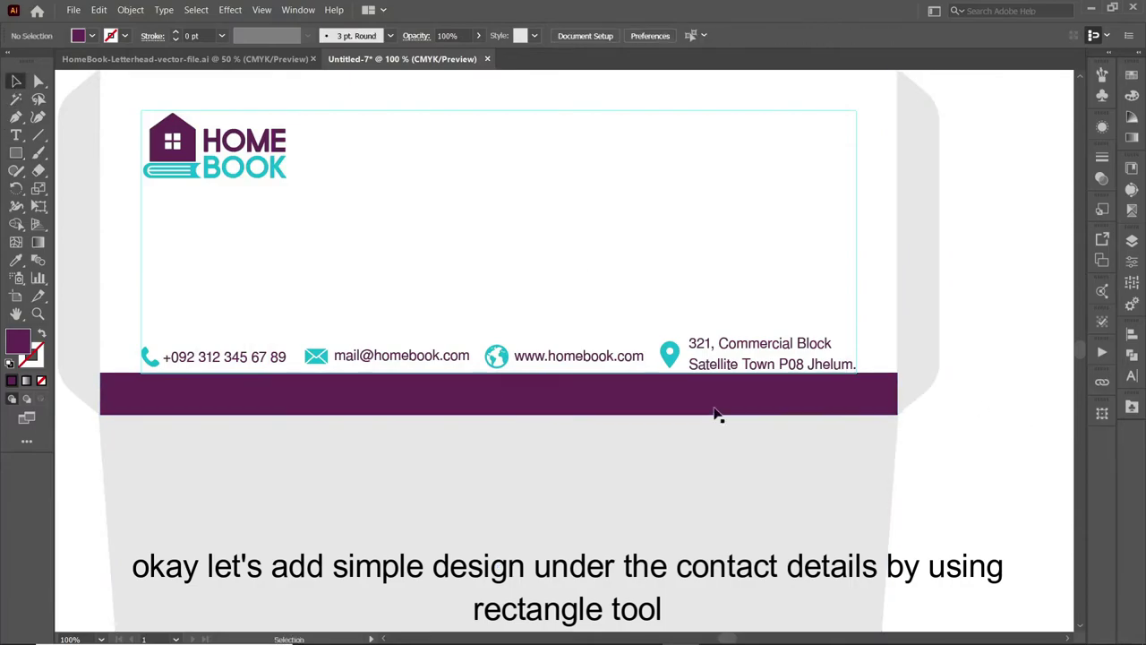
pyautogui.click(500, 383)
pyautogui.moveTo(500, 376)
pyautogui.mouseDown()
pyautogui.moveTo(512, 385)
pyautogui.moveTo(500, 408)
pyautogui.mouseUp()
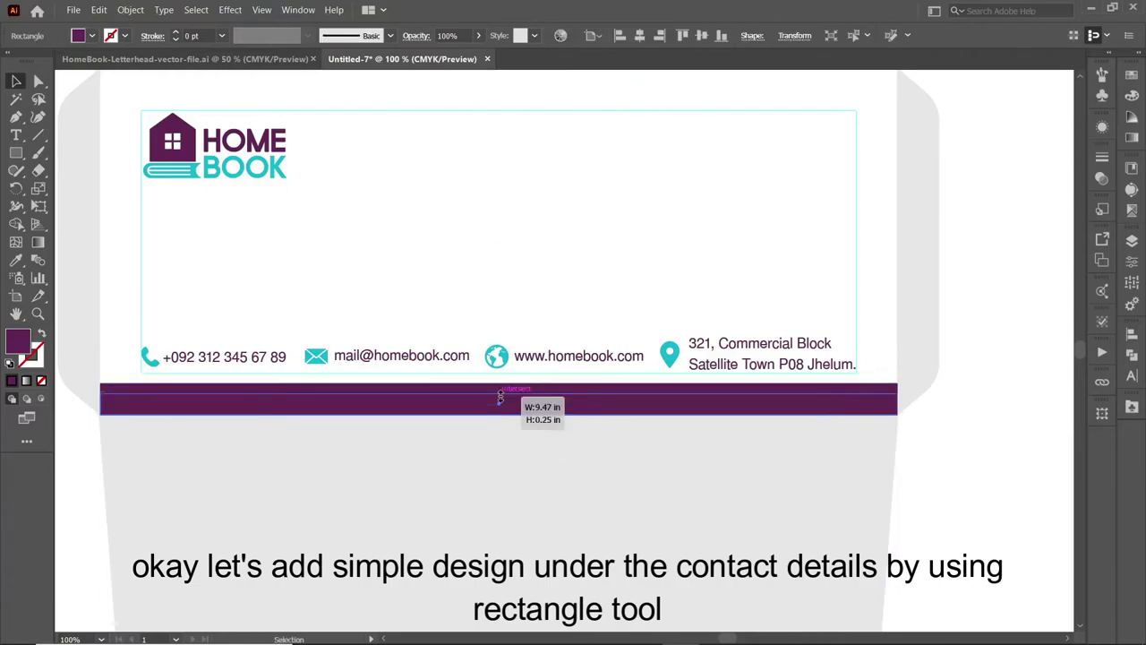
# Step: Give the thin stripe the logo's cyan, copy it above the purple bar, and zoom out
pyautogui.press('i')
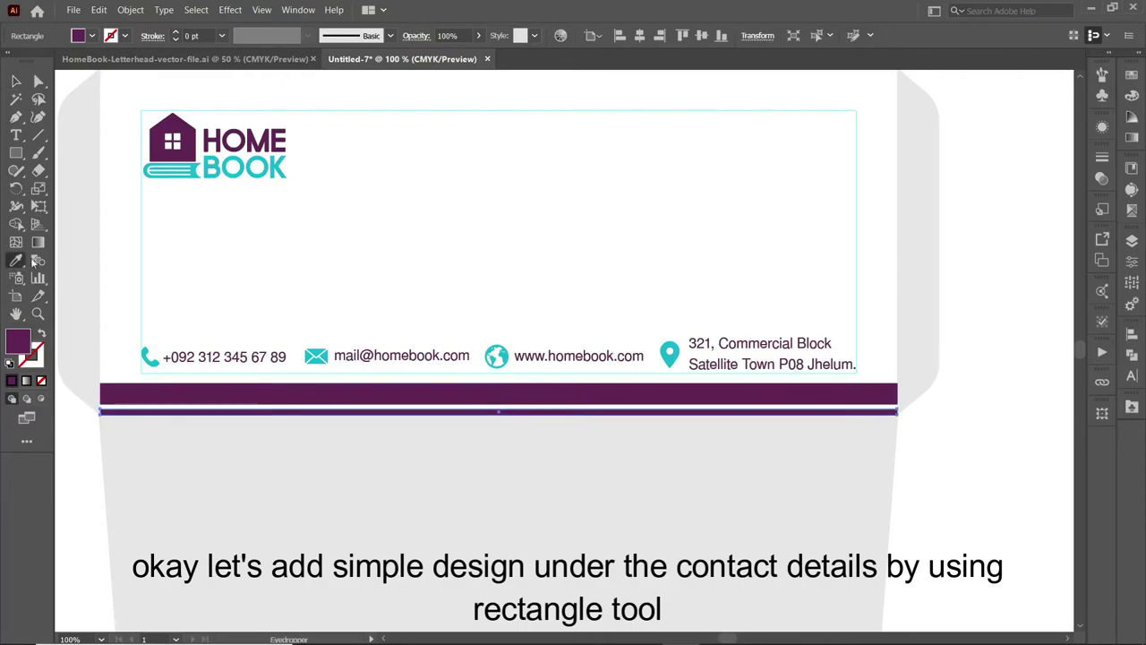
pyautogui.click(148, 171)
pyautogui.press('v')
pyautogui.click(104, 419)
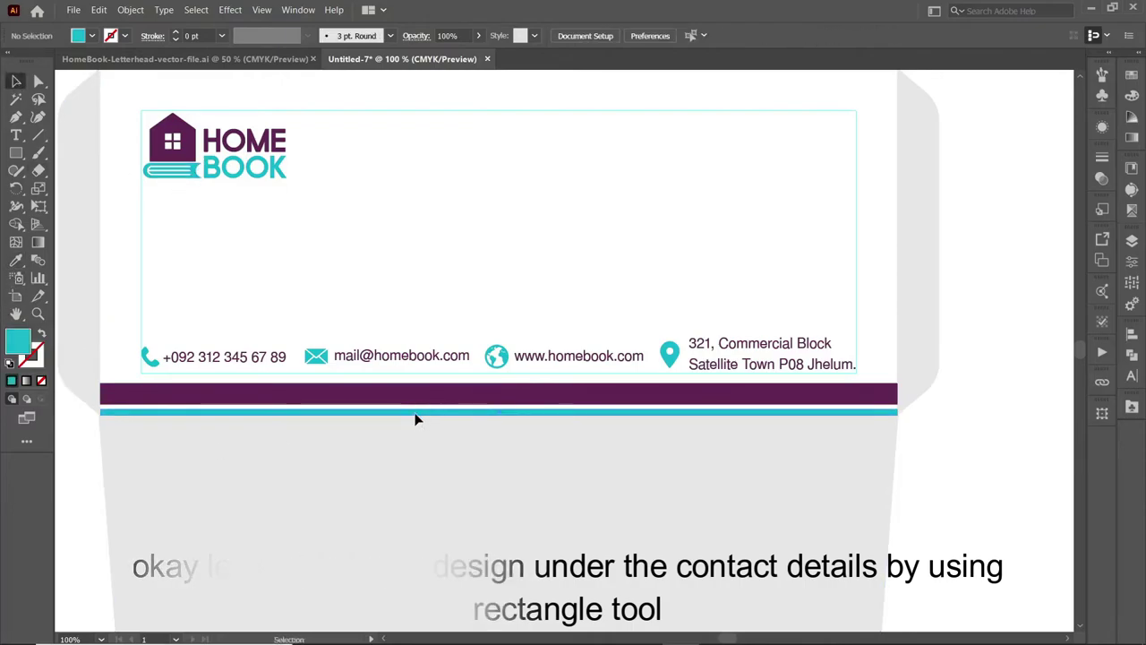
pyautogui.moveTo(414, 412); pyautogui.dragTo(425, 380)
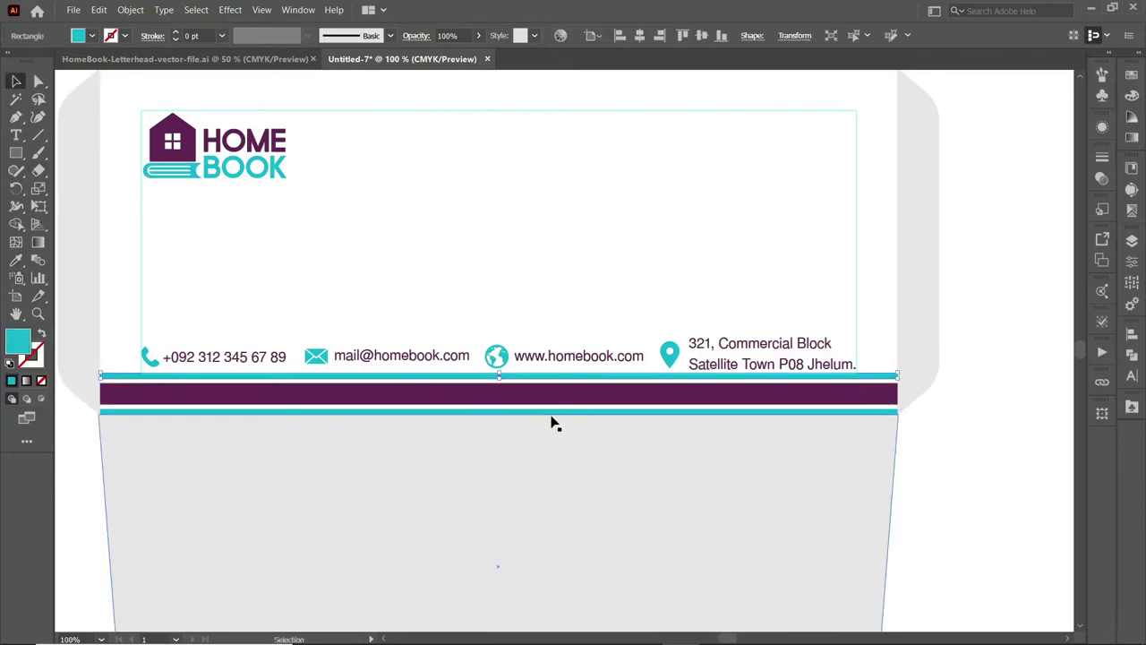
pyautogui.click(921, 431)
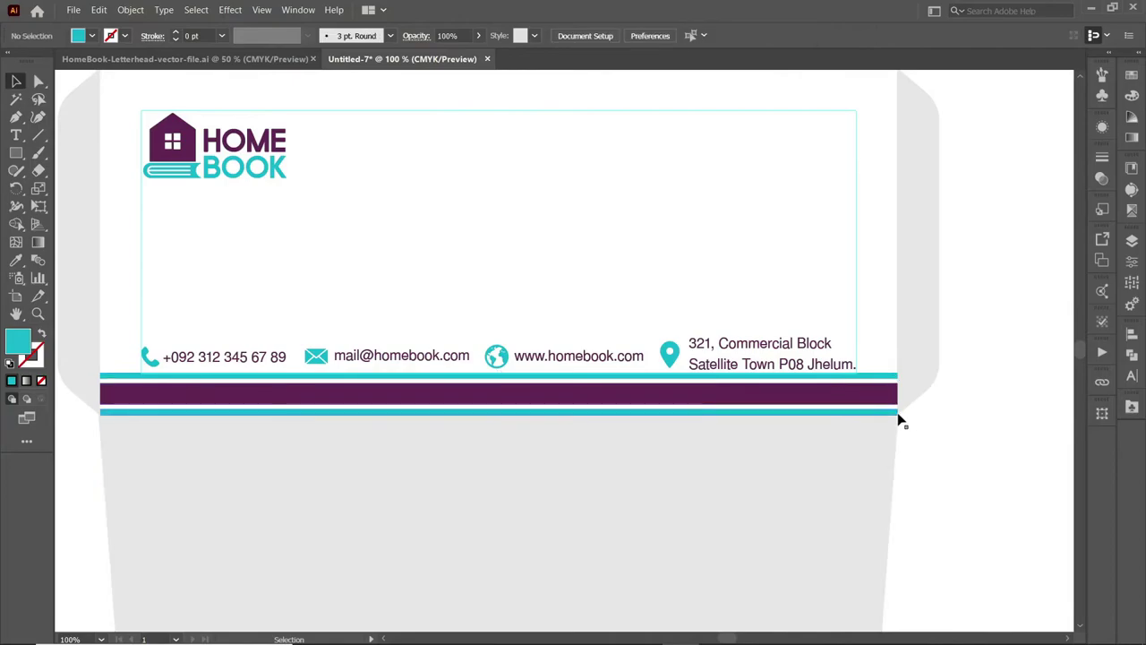
pyautogui.hotkey('ctrl', '-')
pyautogui.hotkey('ctrl', '-')
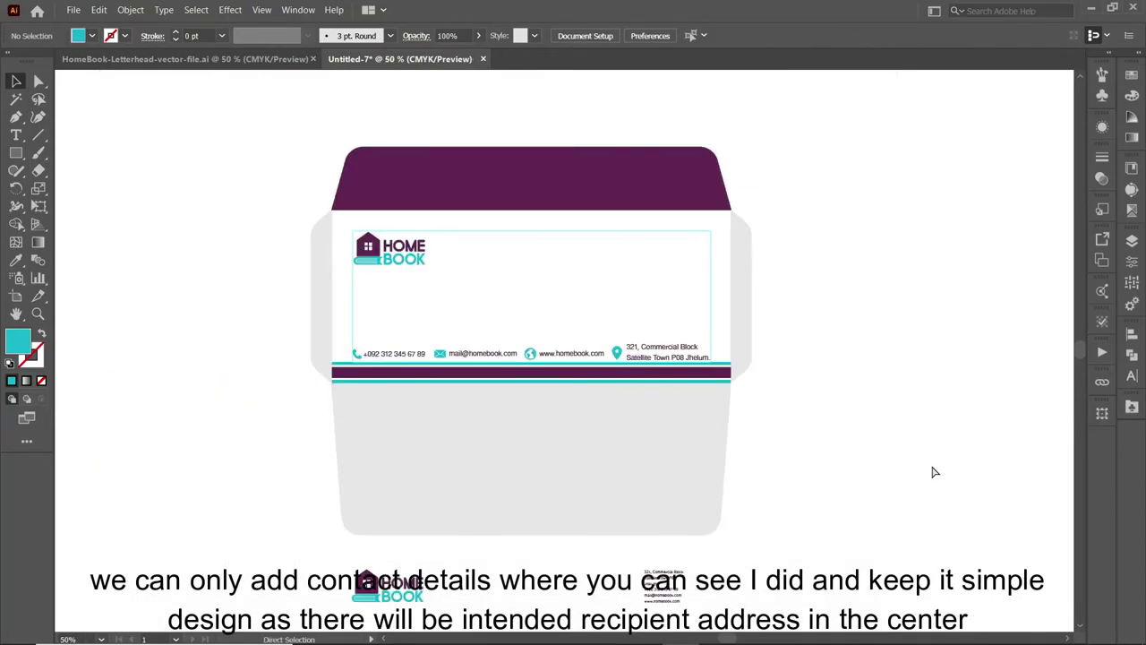
# Step: Stretch the contact row so the address reaches the front's right edge, nudged up
pyautogui.scroll(-2, 931, 472)
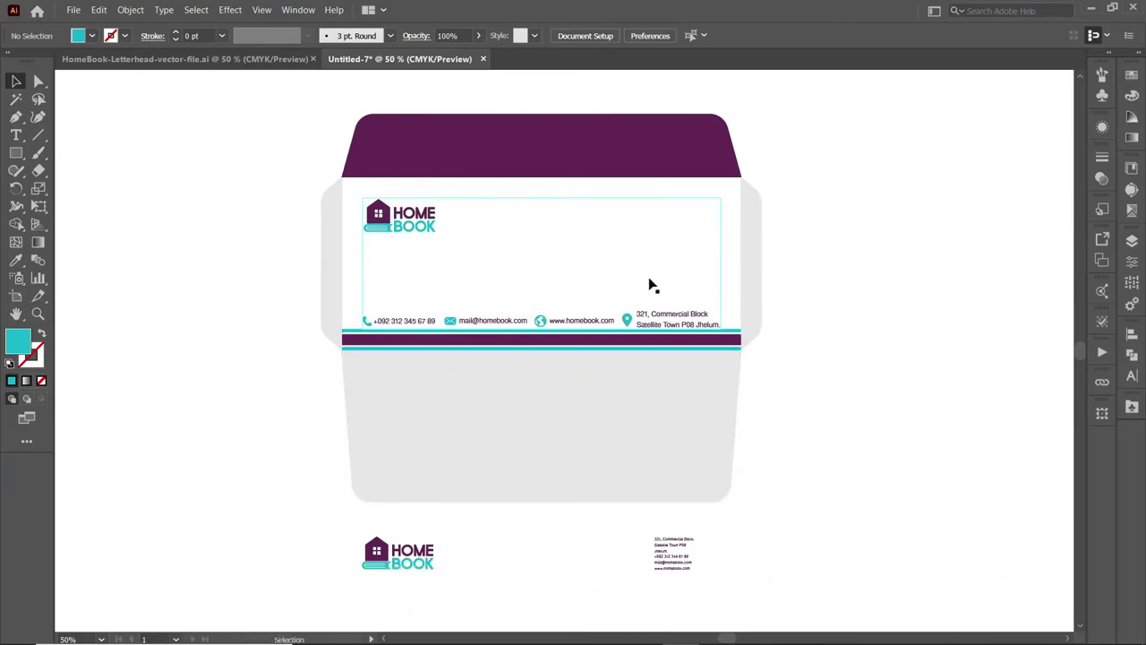
pyautogui.click(690, 204)
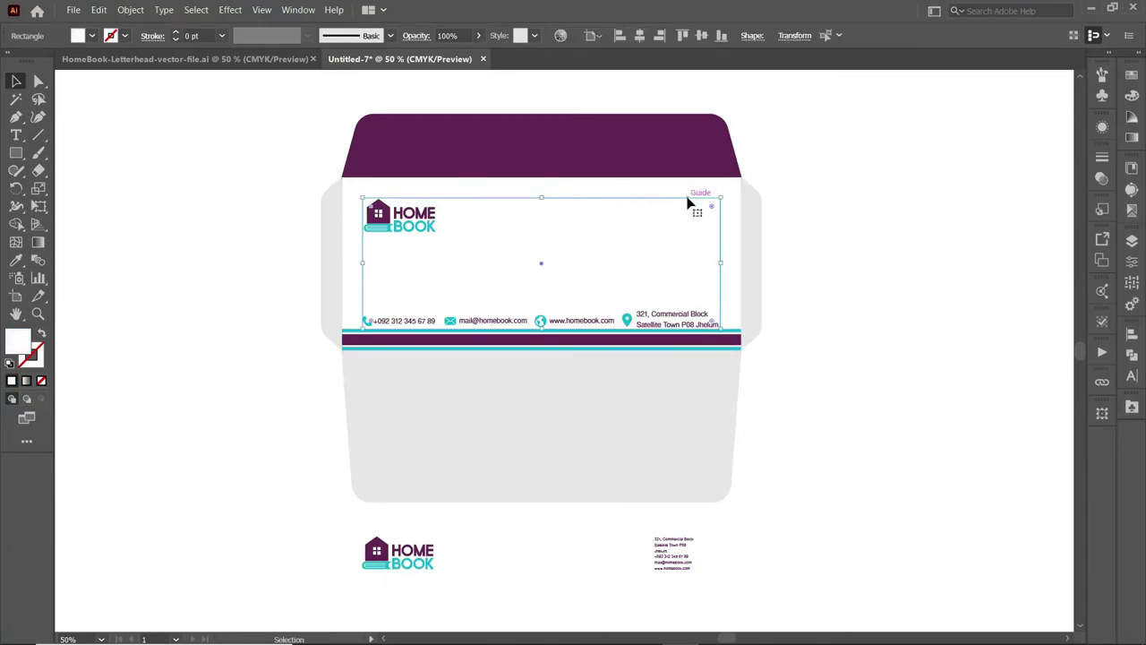
pyautogui.click(462, 323)
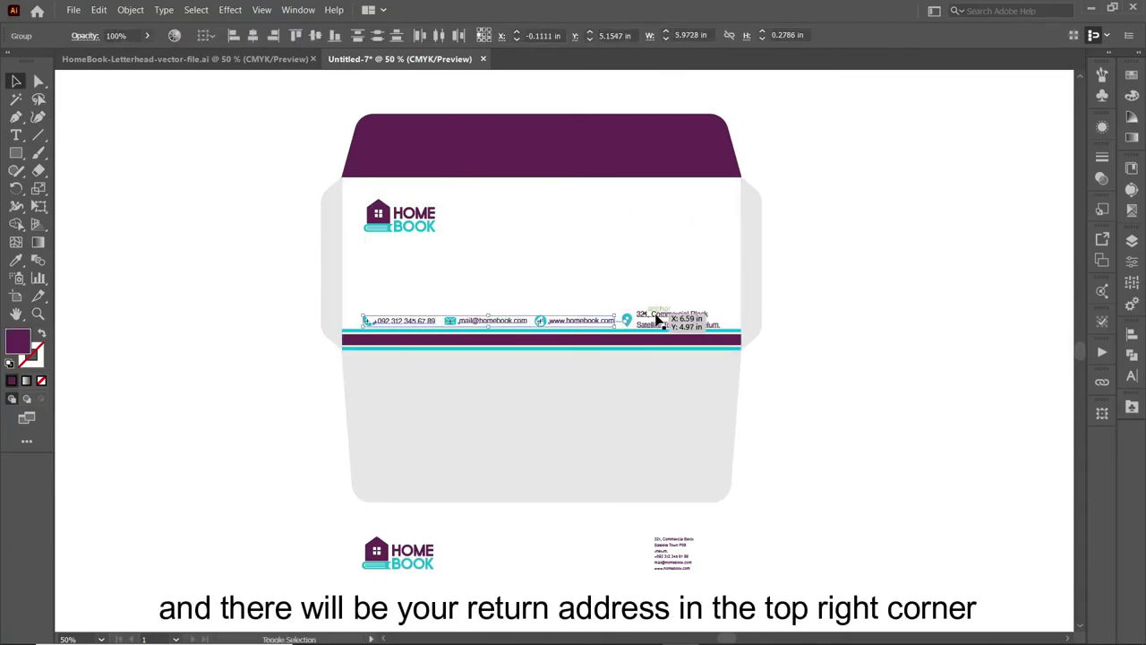
pyautogui.moveTo(658, 320); pyautogui.dragTo(729, 320)
pyautogui.press('Up')
pyautogui.press('Up')
pyautogui.press('Up')
pyautogui.press('Up')
pyautogui.press('Up')
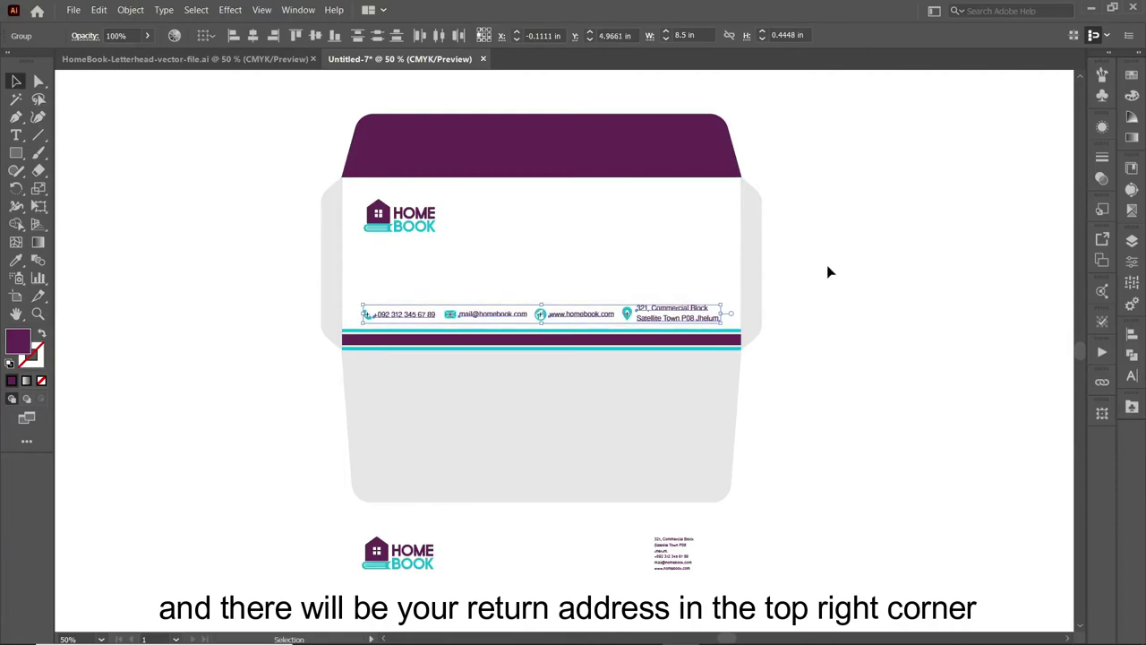
pyautogui.click(828, 272)
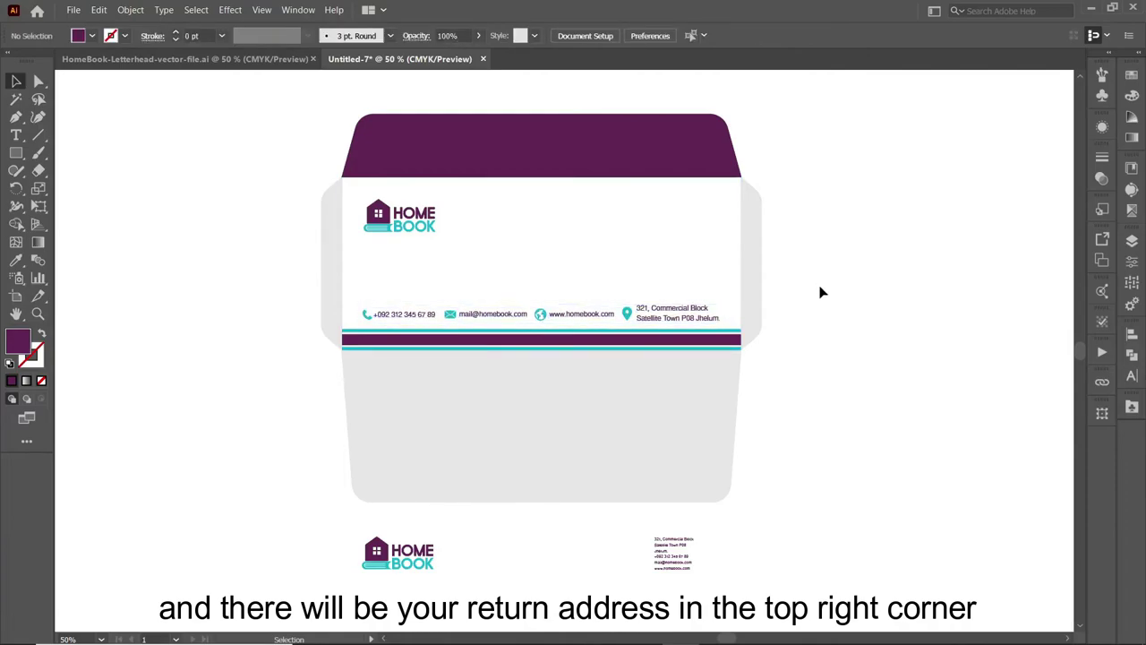
# Step: Move the spare HOME BOOK logo into the back flap's lower-left area
pyautogui.moveTo(421, 550); pyautogui.dragTo(417, 566)
pyautogui.moveTo(678, 563); pyautogui.dragTo(658, 569)
pyautogui.moveTo(428, 569)
pyautogui.mouseDown()
pyautogui.moveTo(449, 481)
pyautogui.moveTo(417, 473)
pyautogui.mouseUp()
# Step: Draw a purple-stroked straight line extending right from the back-flap logo
pyautogui.click(437, 519)
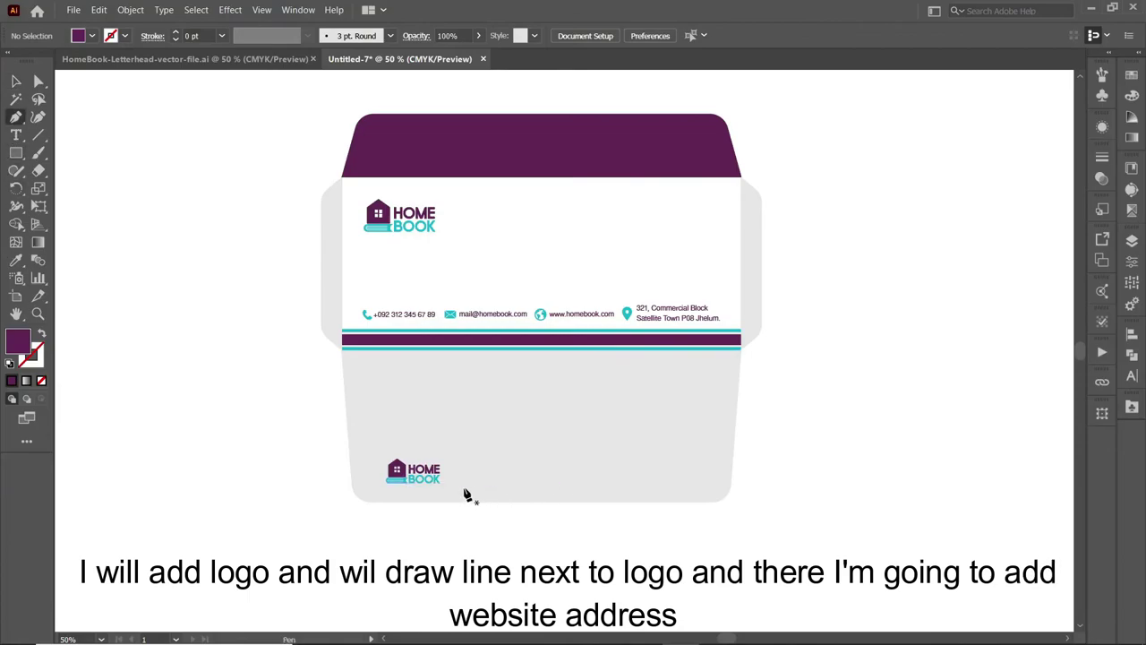
pyautogui.click(444, 474)
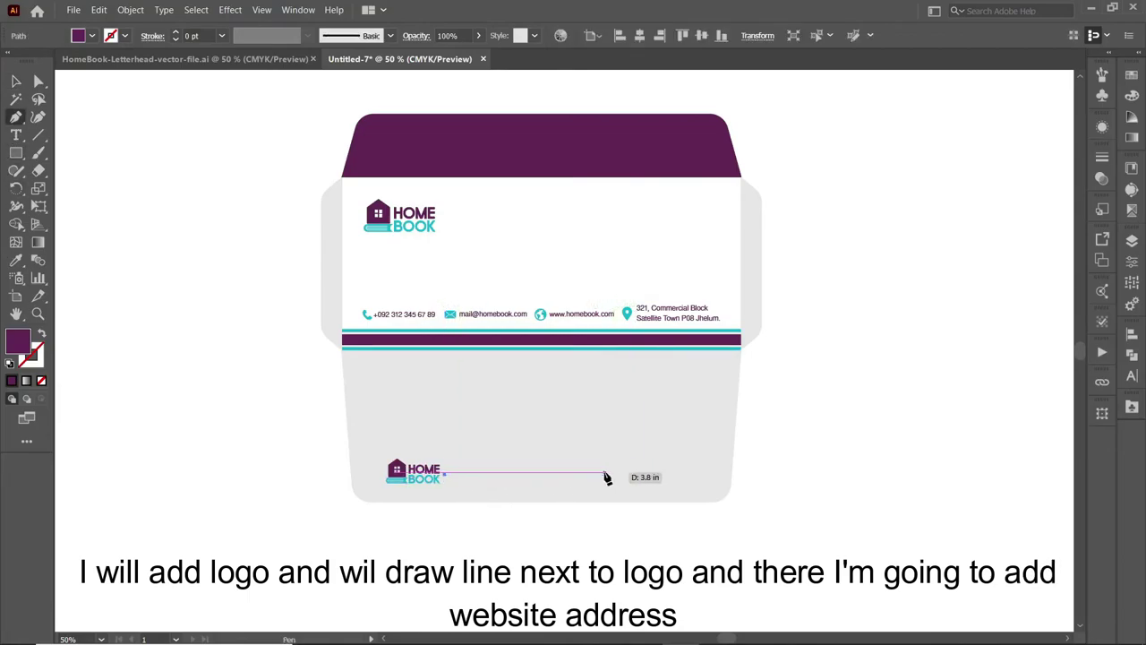
pyautogui.click(605, 474)
pyautogui.click(16, 81)
pyautogui.click(42, 332)
pyautogui.click(335, 478)
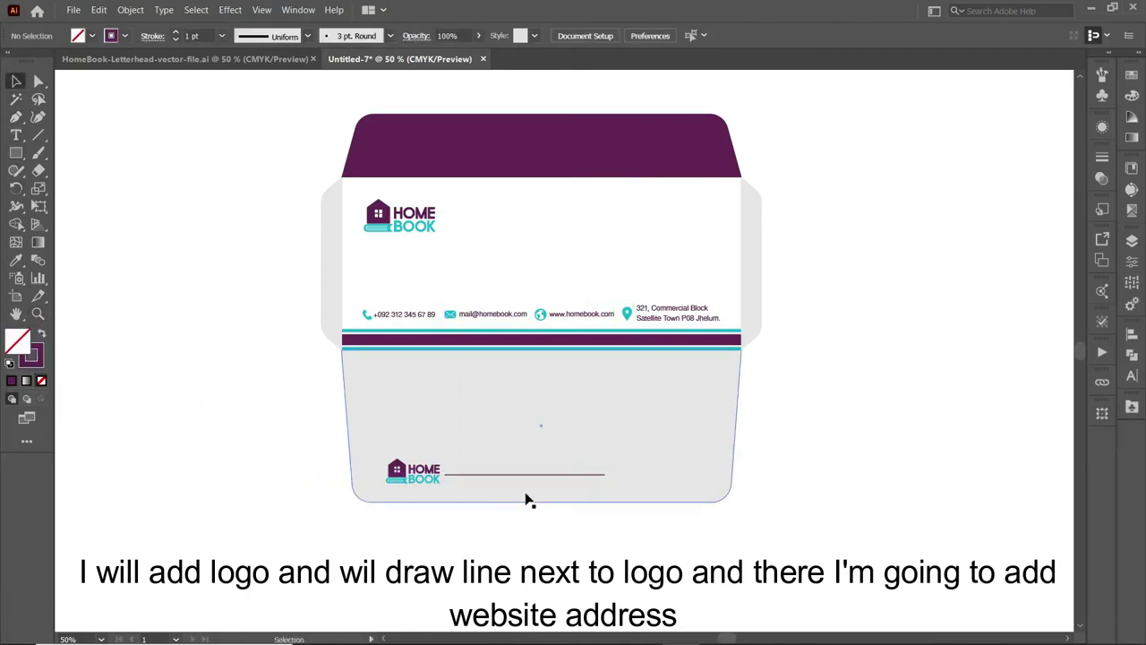
pyautogui.doubleClick(580, 314)
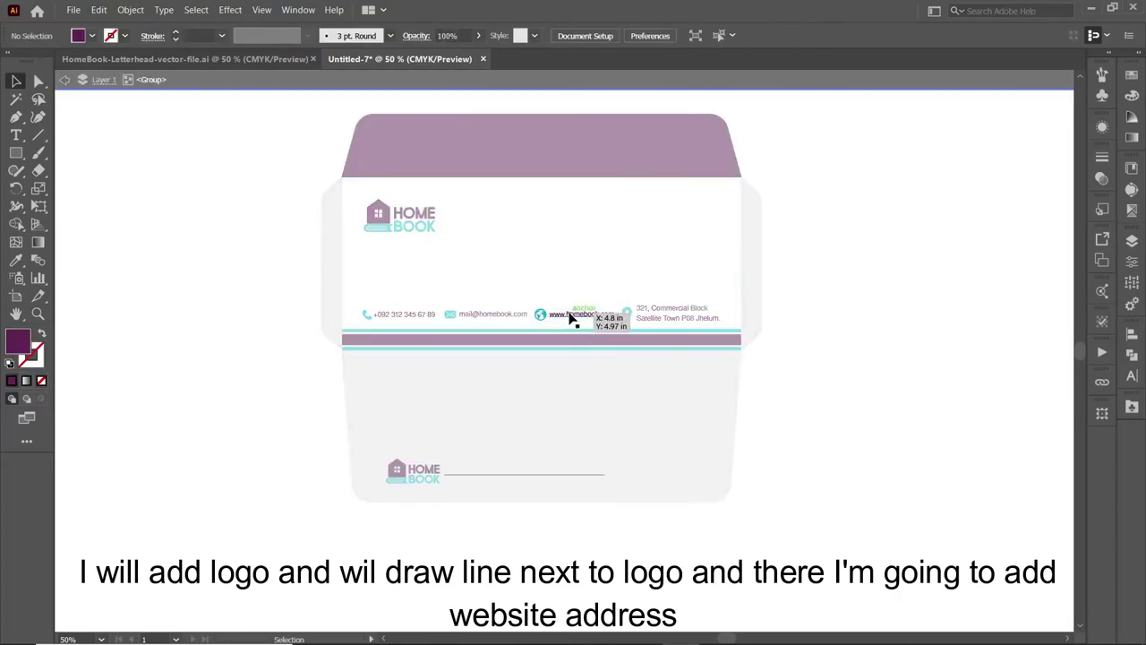
pyautogui.doubleClick(239, 427)
pyautogui.moveTo(549, 316)
pyautogui.mouseDown()
pyautogui.moveTo(653, 476)
pyautogui.moveTo(697, 475)
pyautogui.moveTo(424, 447)
pyautogui.mouseUp()
pyautogui.click(865, 524)
pyautogui.click(564, 35)
# Step: Centre the logo, line and URL set horizontally, rotate it 180° and raise it toward the stripes
pyautogui.click(266, 402)
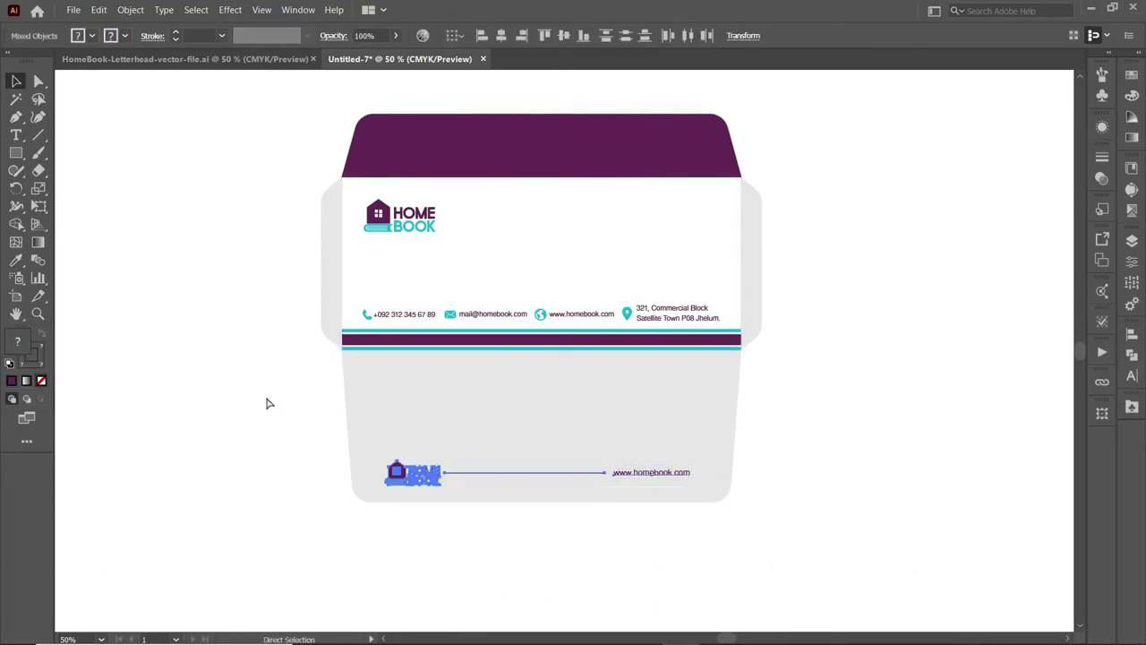
pyautogui.click(418, 481)
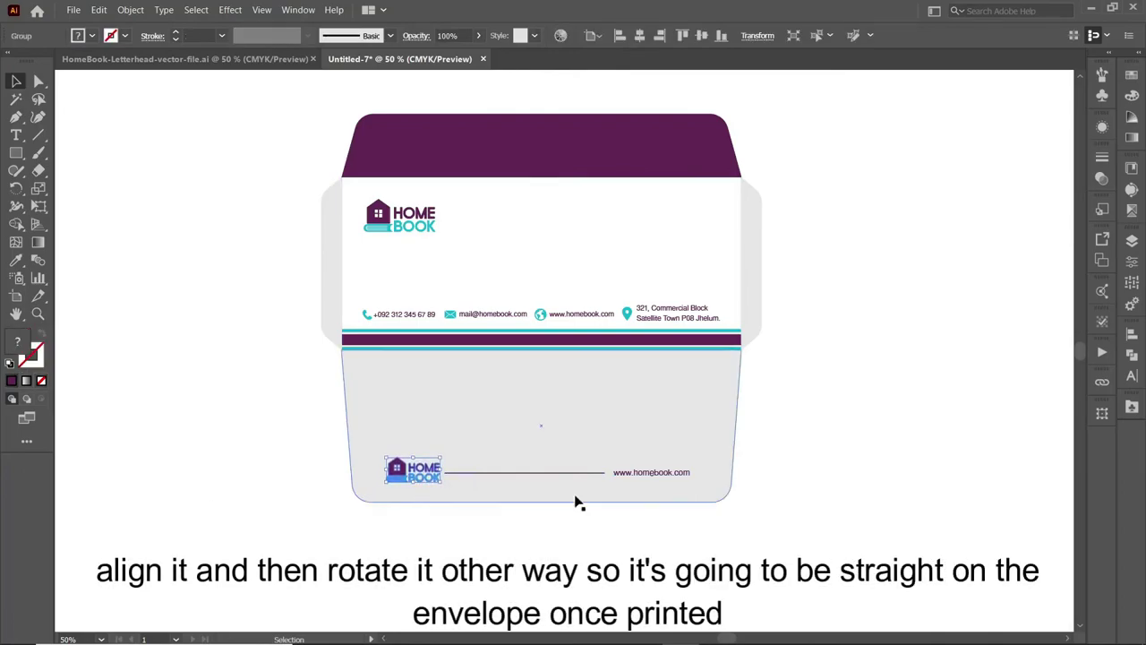
pyautogui.click(478, 472)
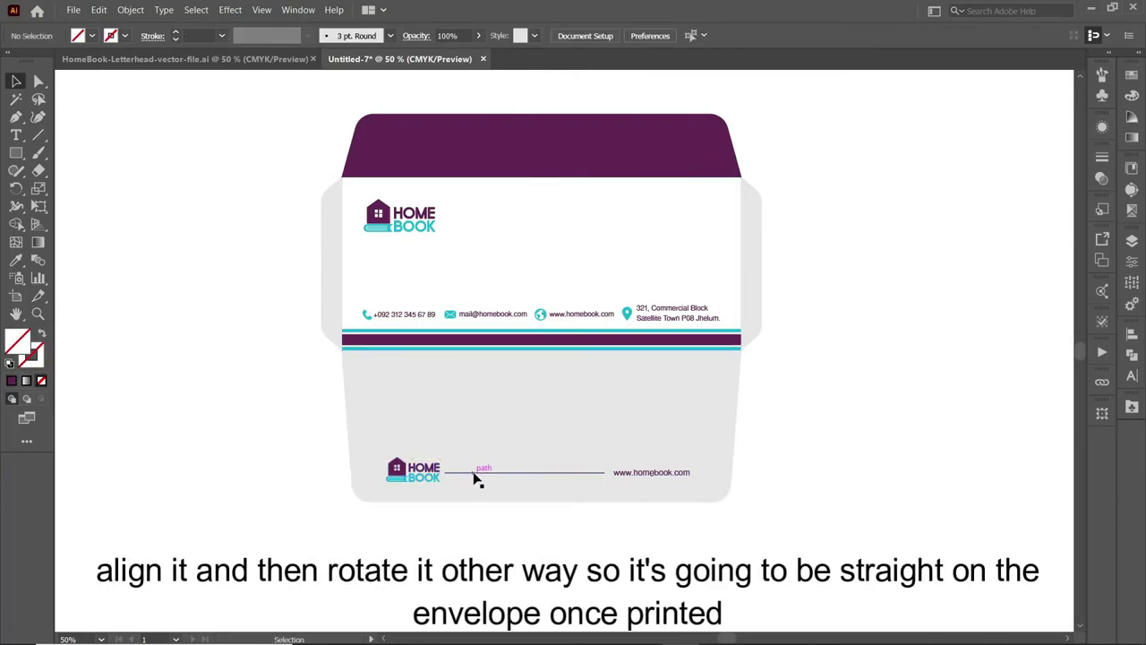
pyautogui.keyDown('shift'); pyautogui.click(644, 473); pyautogui.keyUp('shift')
pyautogui.keyDown('shift'); pyautogui.click(399, 470); pyautogui.keyUp('shift')
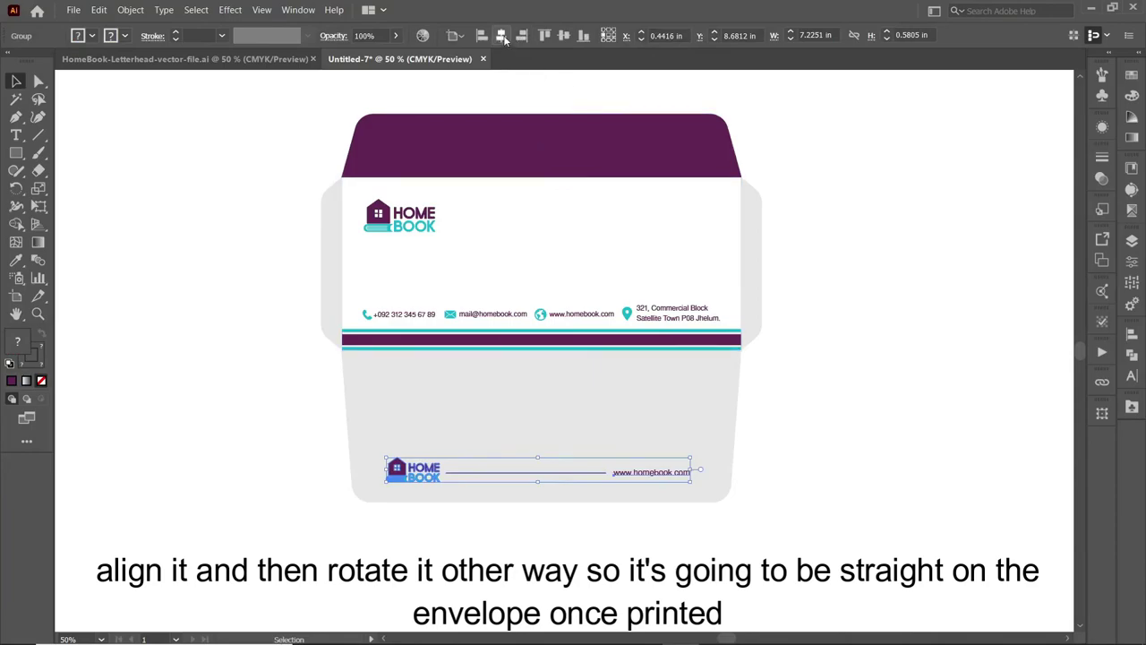
pyautogui.click(502, 36)
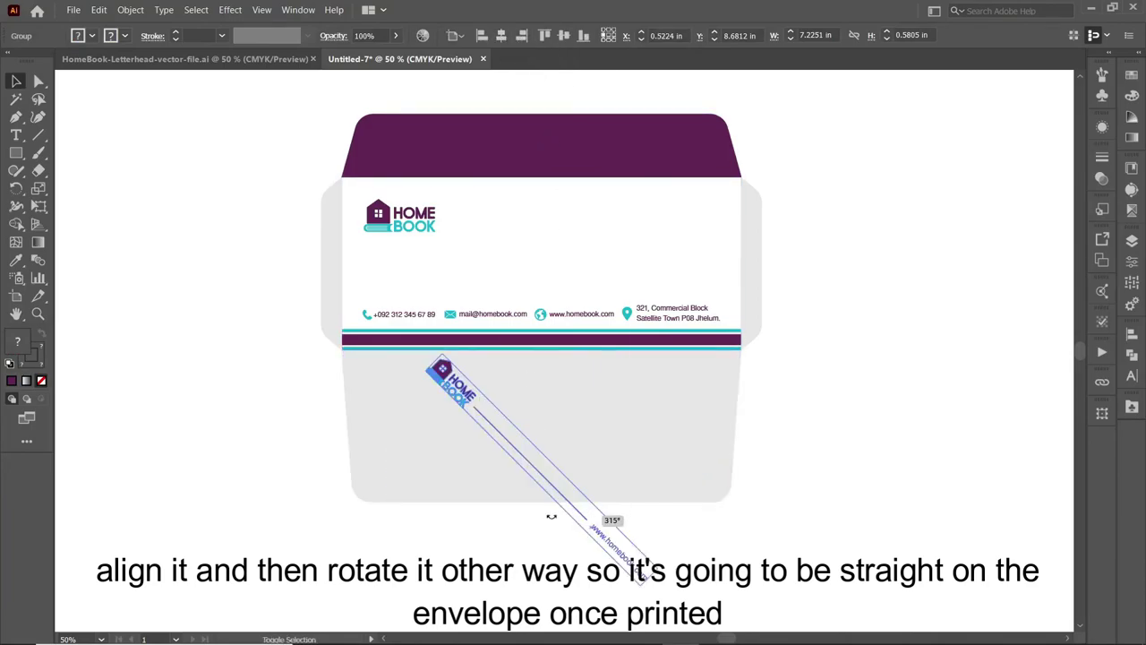
pyautogui.moveTo(698, 454); pyautogui.dragTo(659, 507)
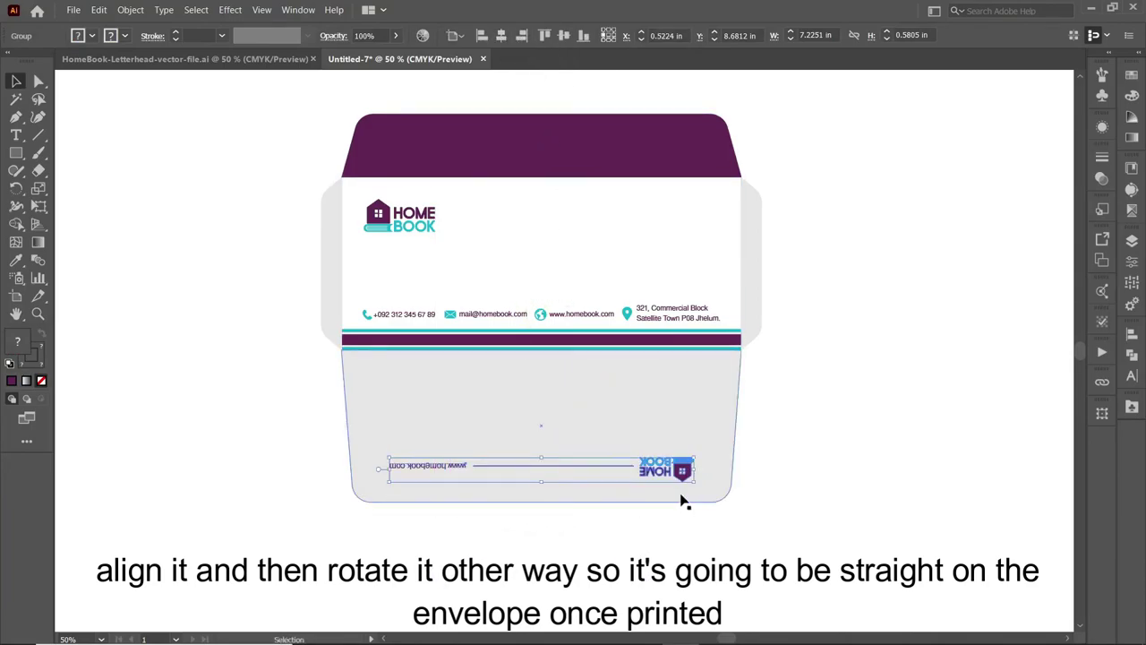
pyautogui.moveTo(685, 467); pyautogui.dragTo(684, 391)
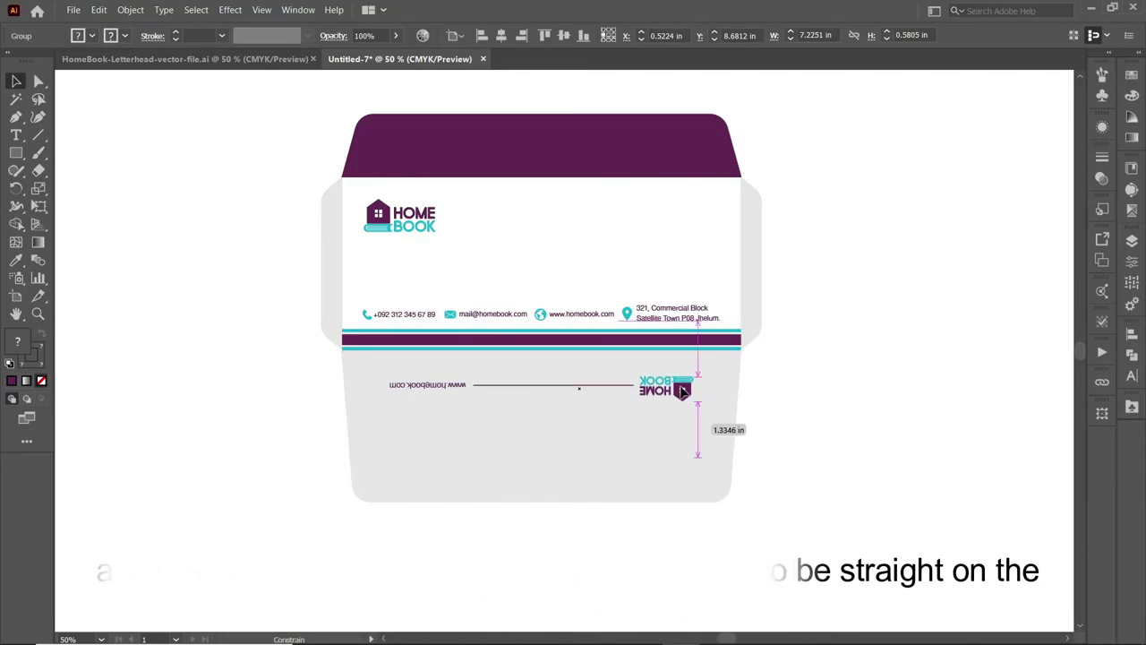
pyautogui.click(844, 494)
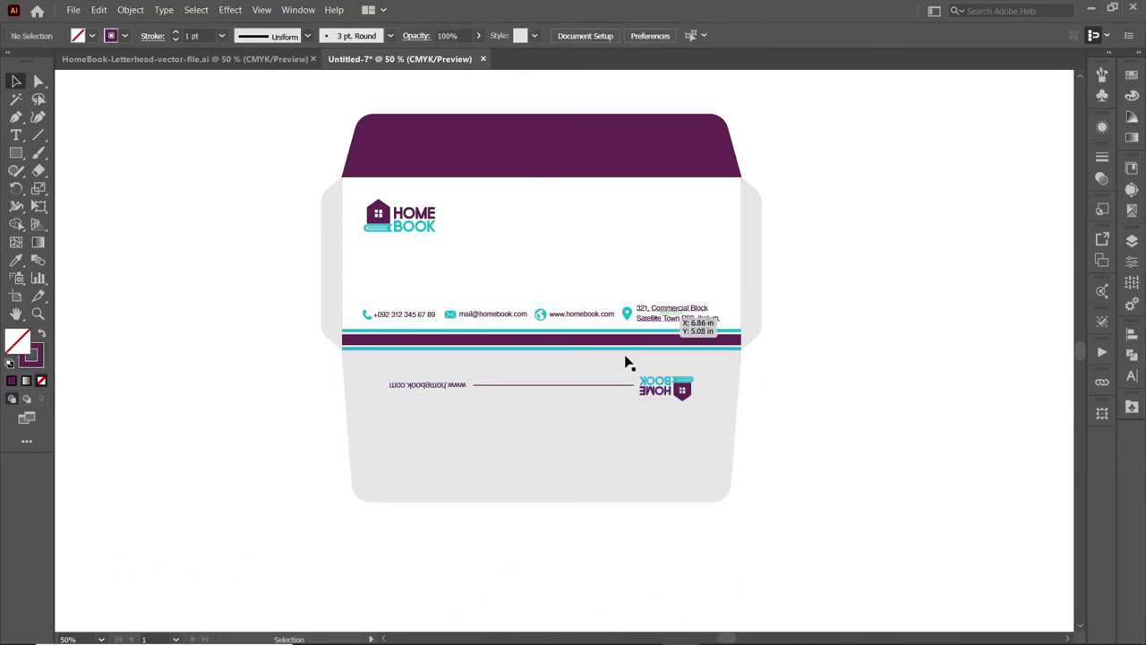
# Step: Zoom the envelope view in to 66.67%
pyautogui.hotkey('ctrl', '+')
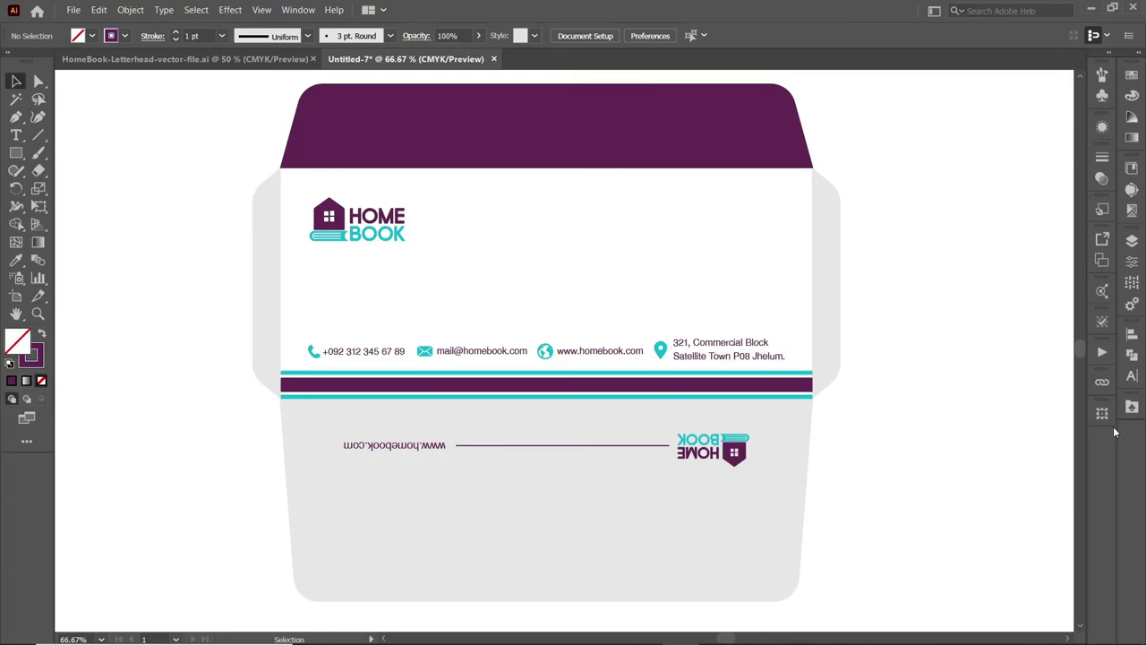
# Step: Show the artboard boundary and group all the envelope artwork
pyautogui.click(264, 10)
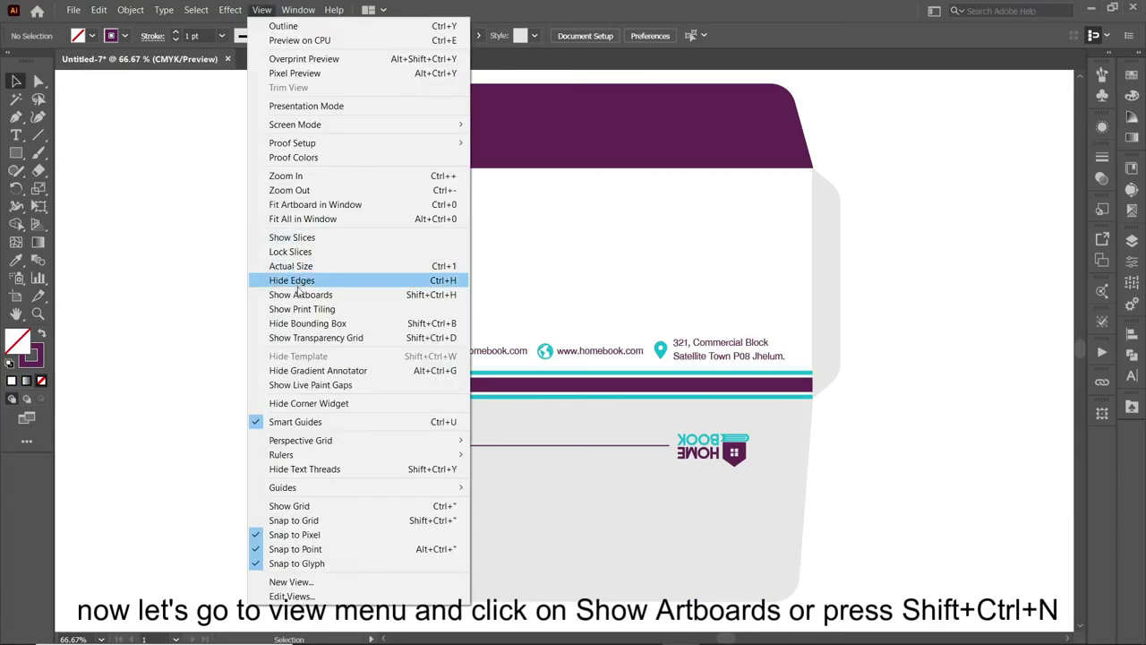
pyautogui.click(331, 298)
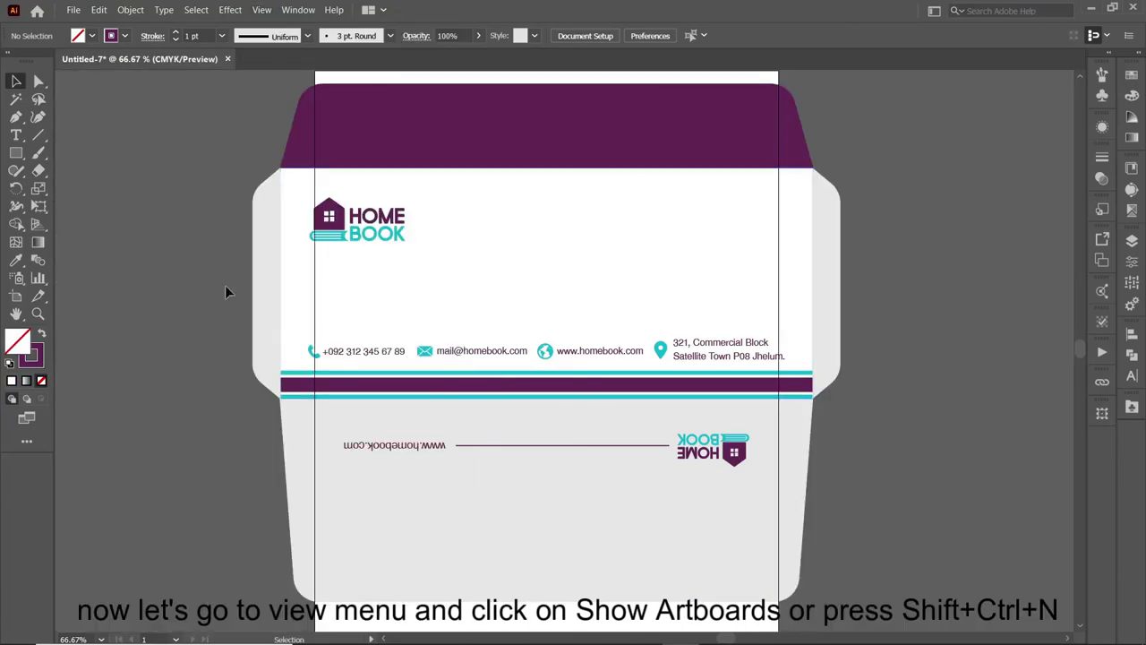
pyautogui.hotkey('ctrl', 'a')
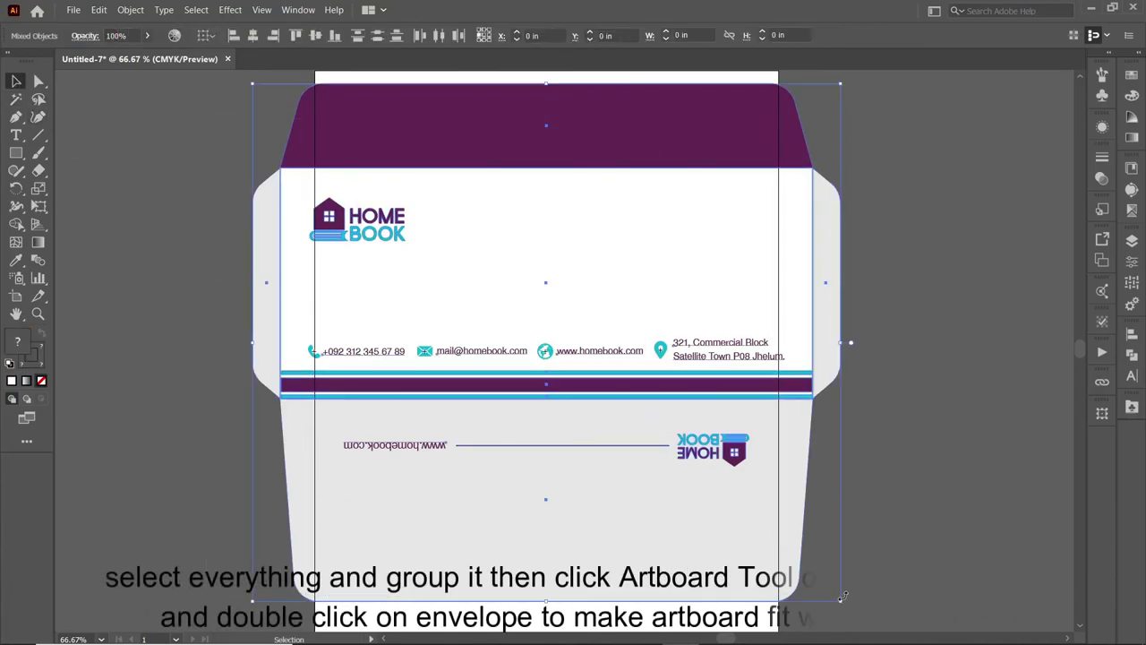
pyautogui.click(130, 10)
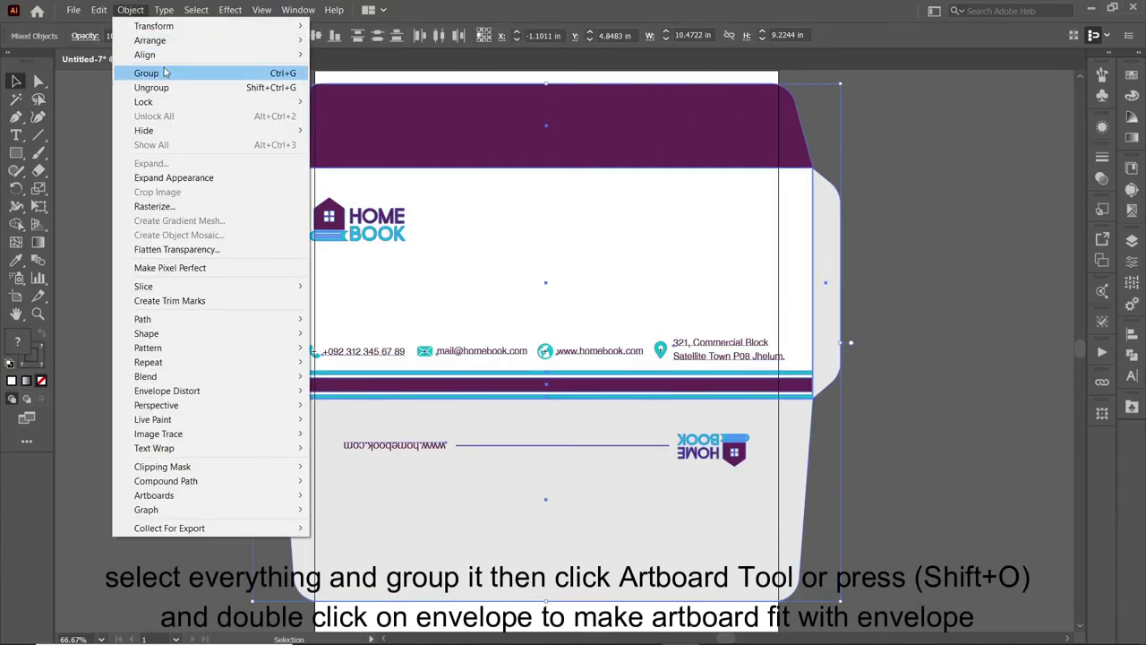
pyautogui.click(135, 71)
# Step: Fit the artboard exactly around the envelope group at 10.4722 × 9.2244 in
pyautogui.click(181, 201)
pyautogui.click(356, 104)
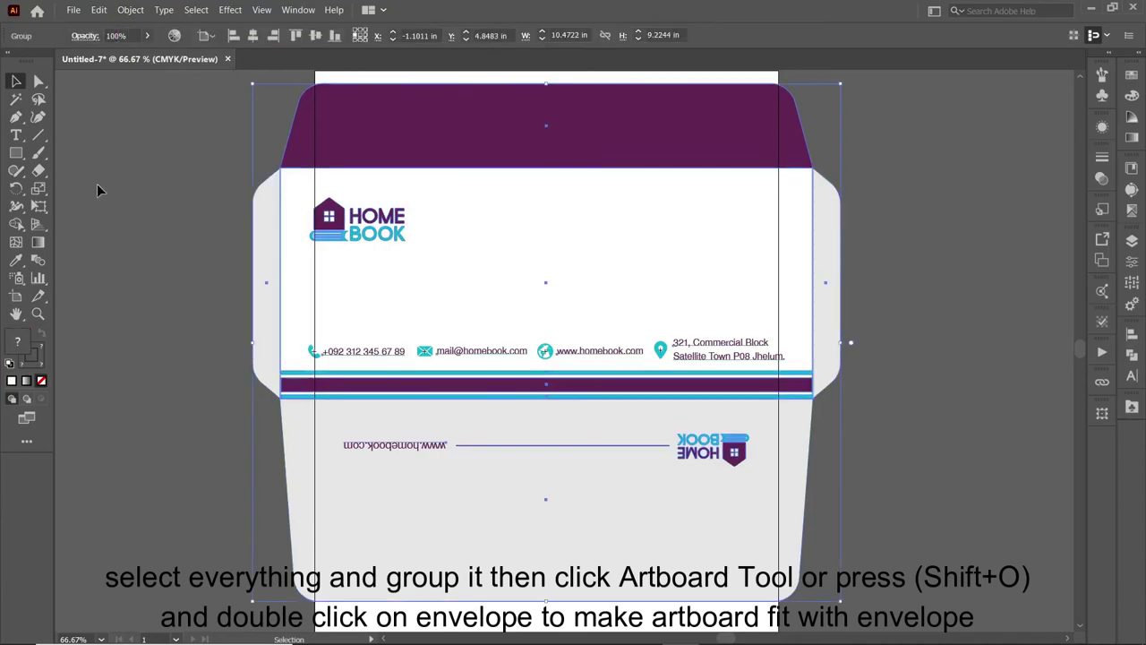
pyautogui.click(16, 299)
pyautogui.doubleClick(333, 161)
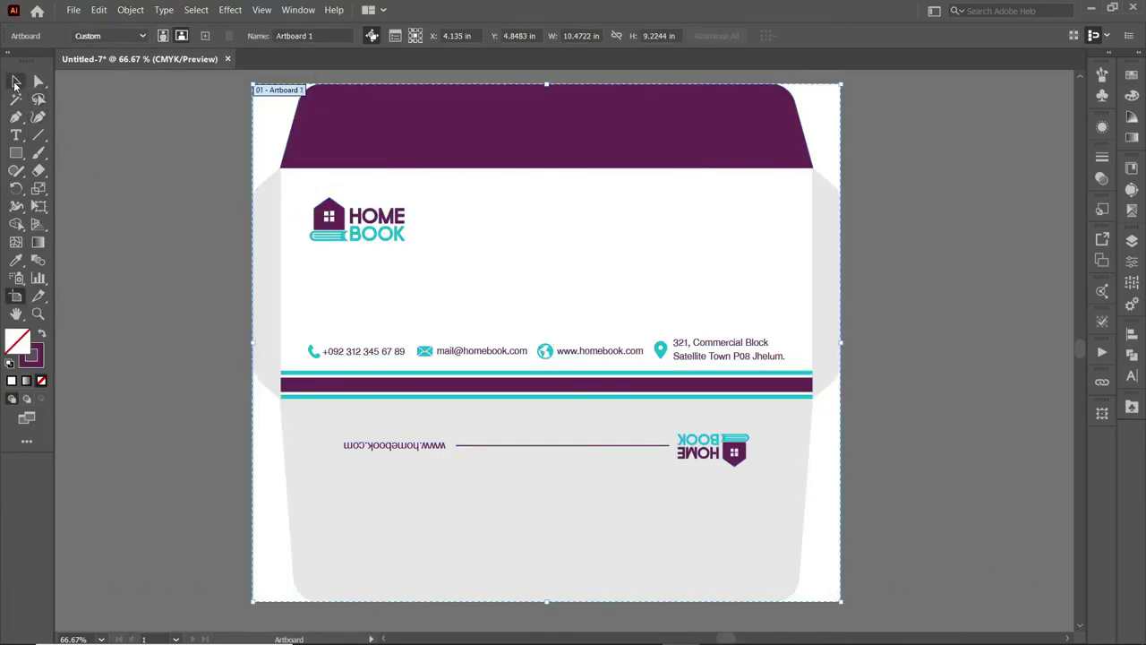
pyautogui.click(16, 82)
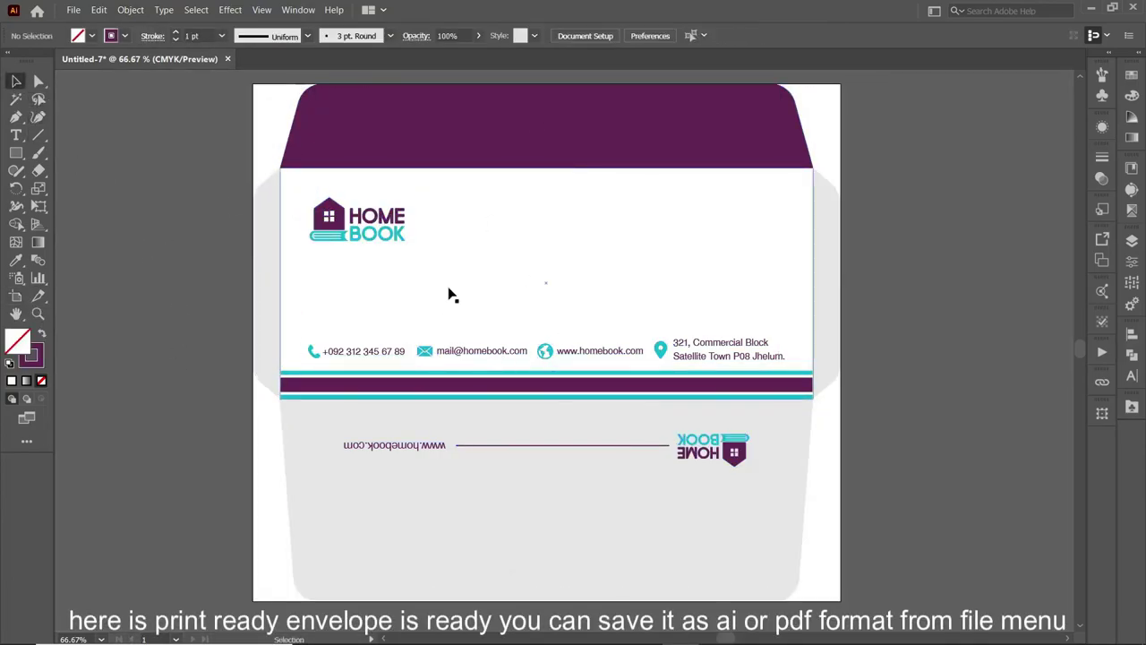